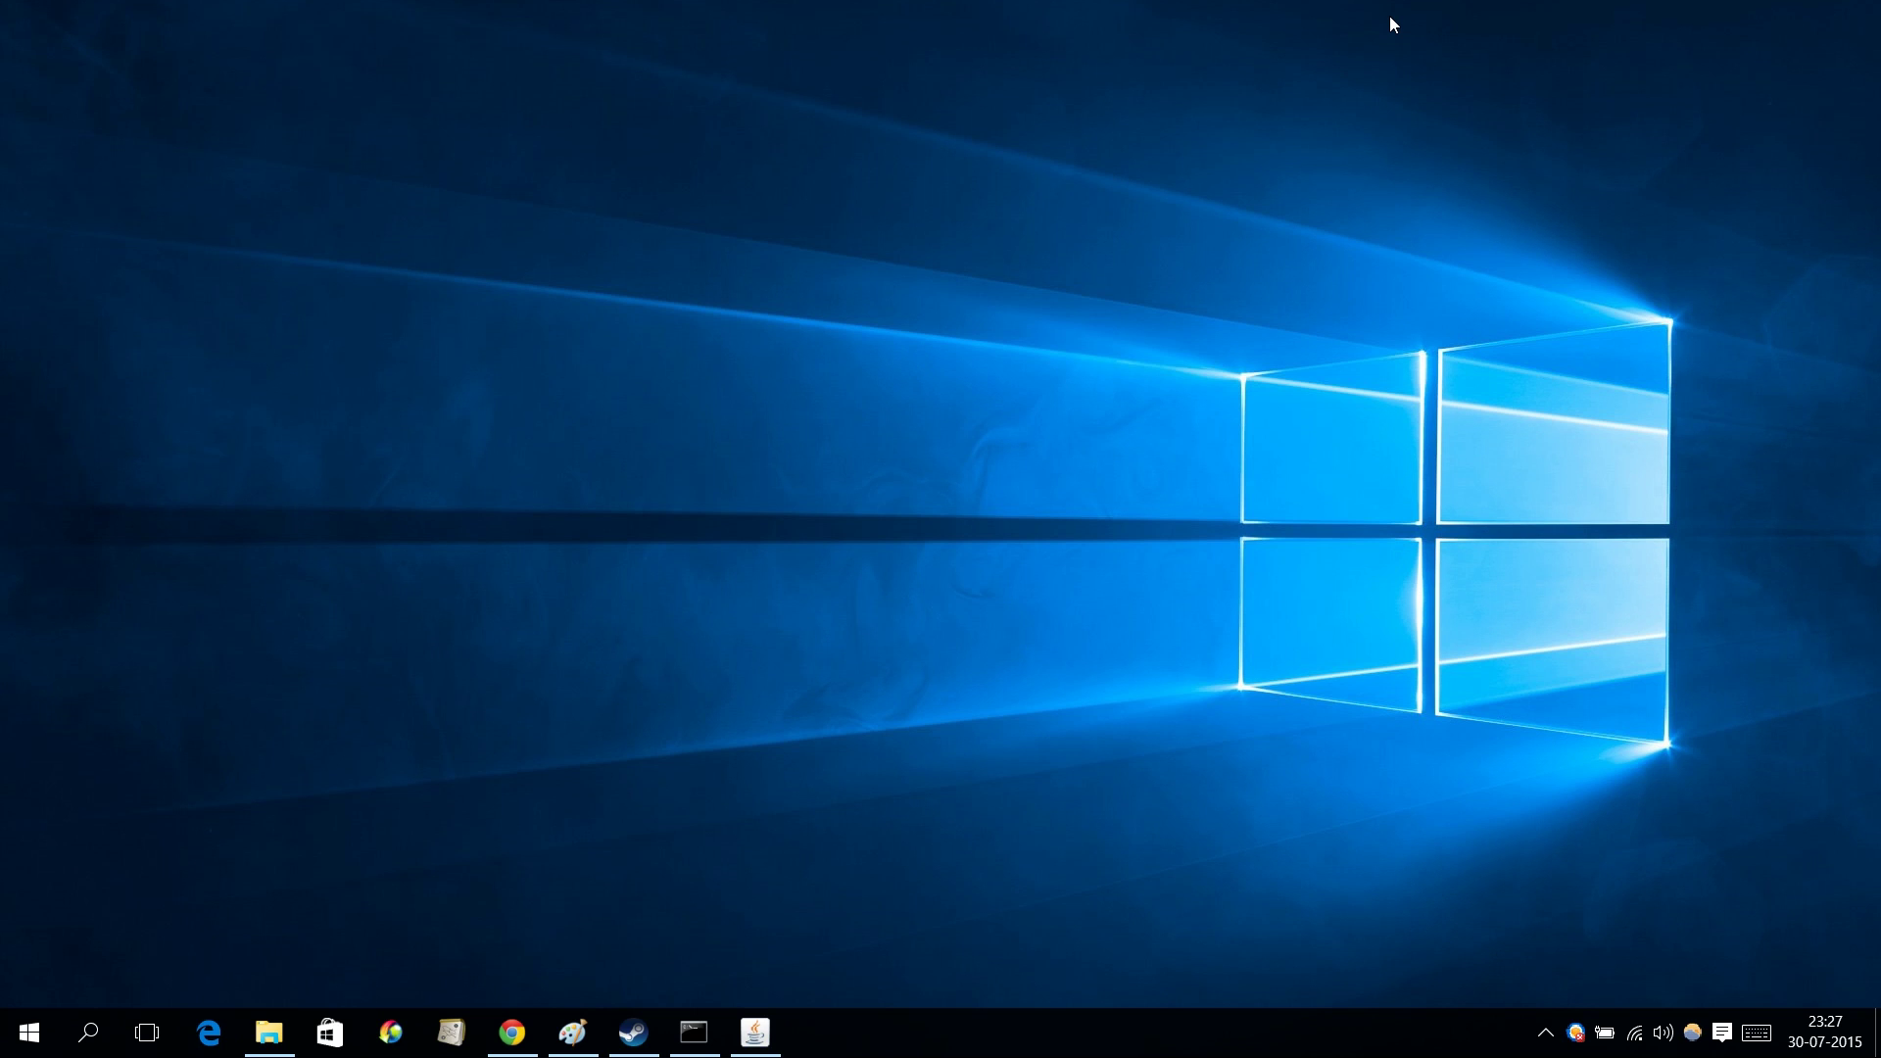
# Step: Open the Start menu and examine the list of all apps and the pinned tiles
pyautogui.press('super')
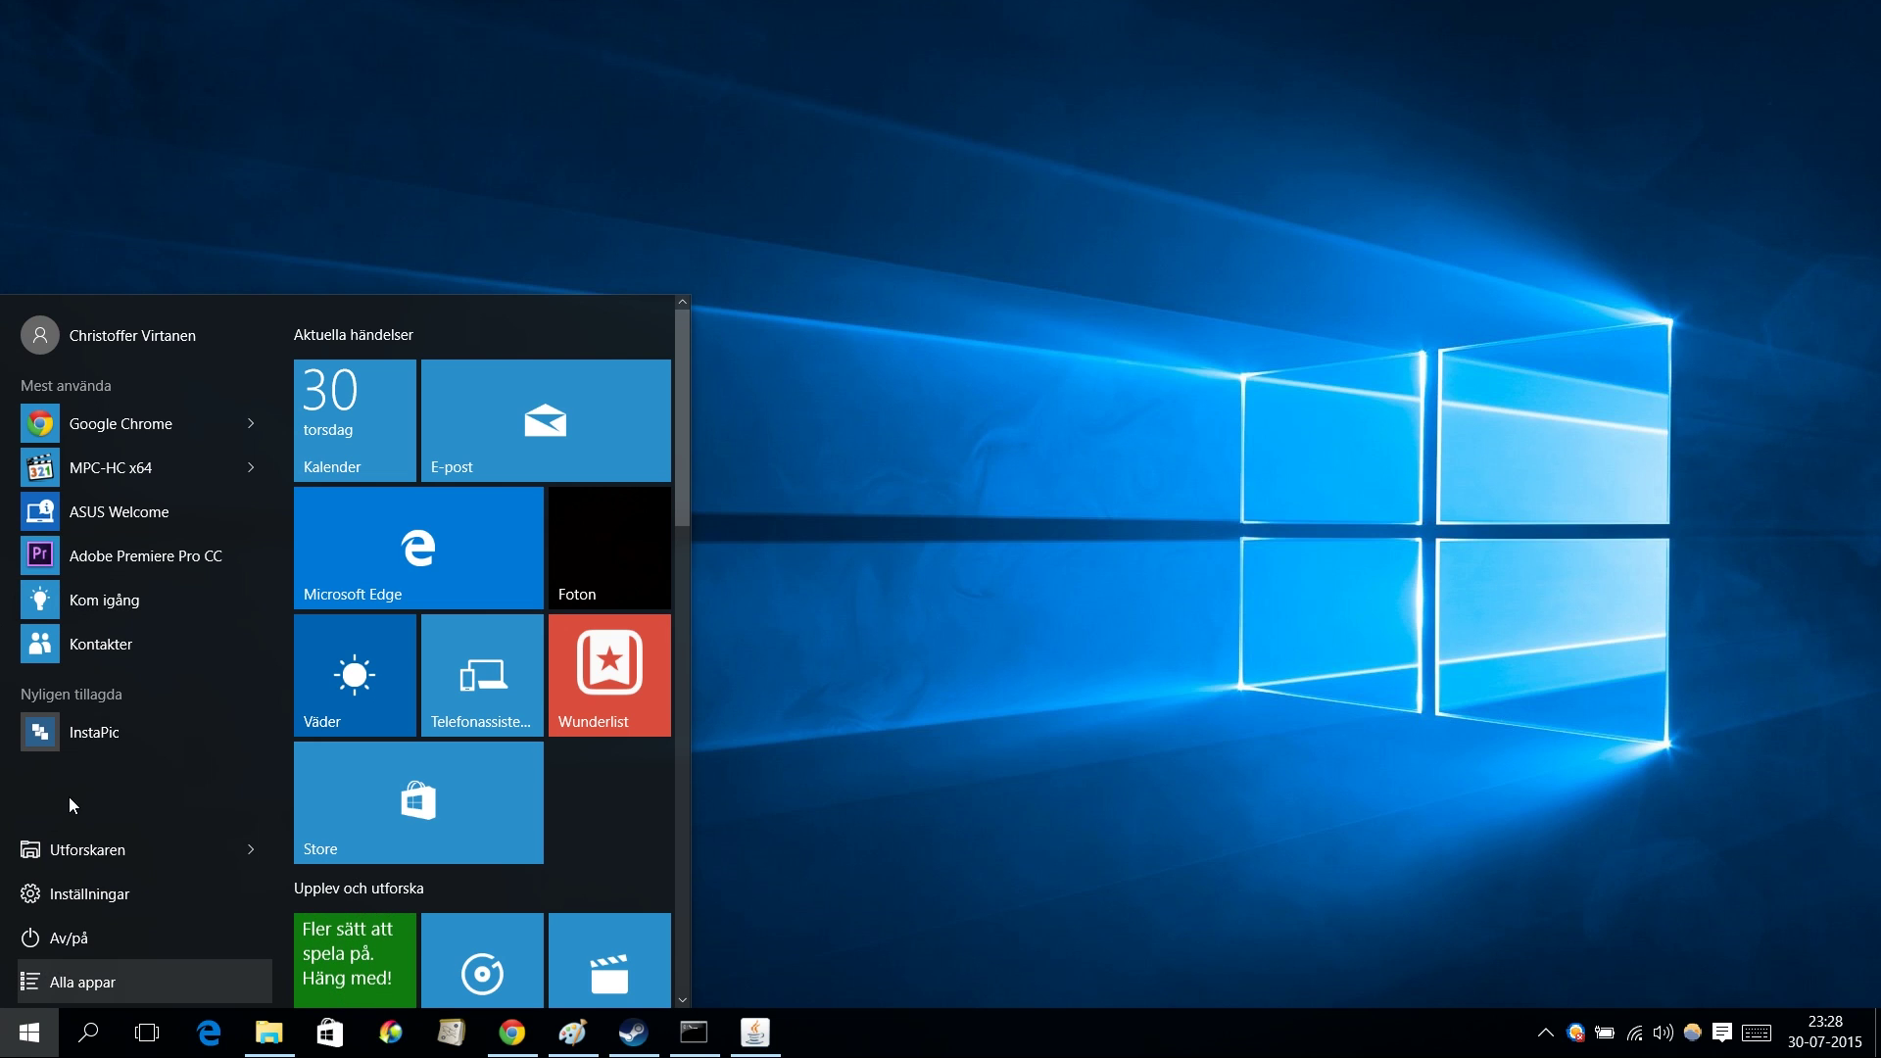
pyautogui.click(69, 981)
pyautogui.scroll(-20, 115, 796)
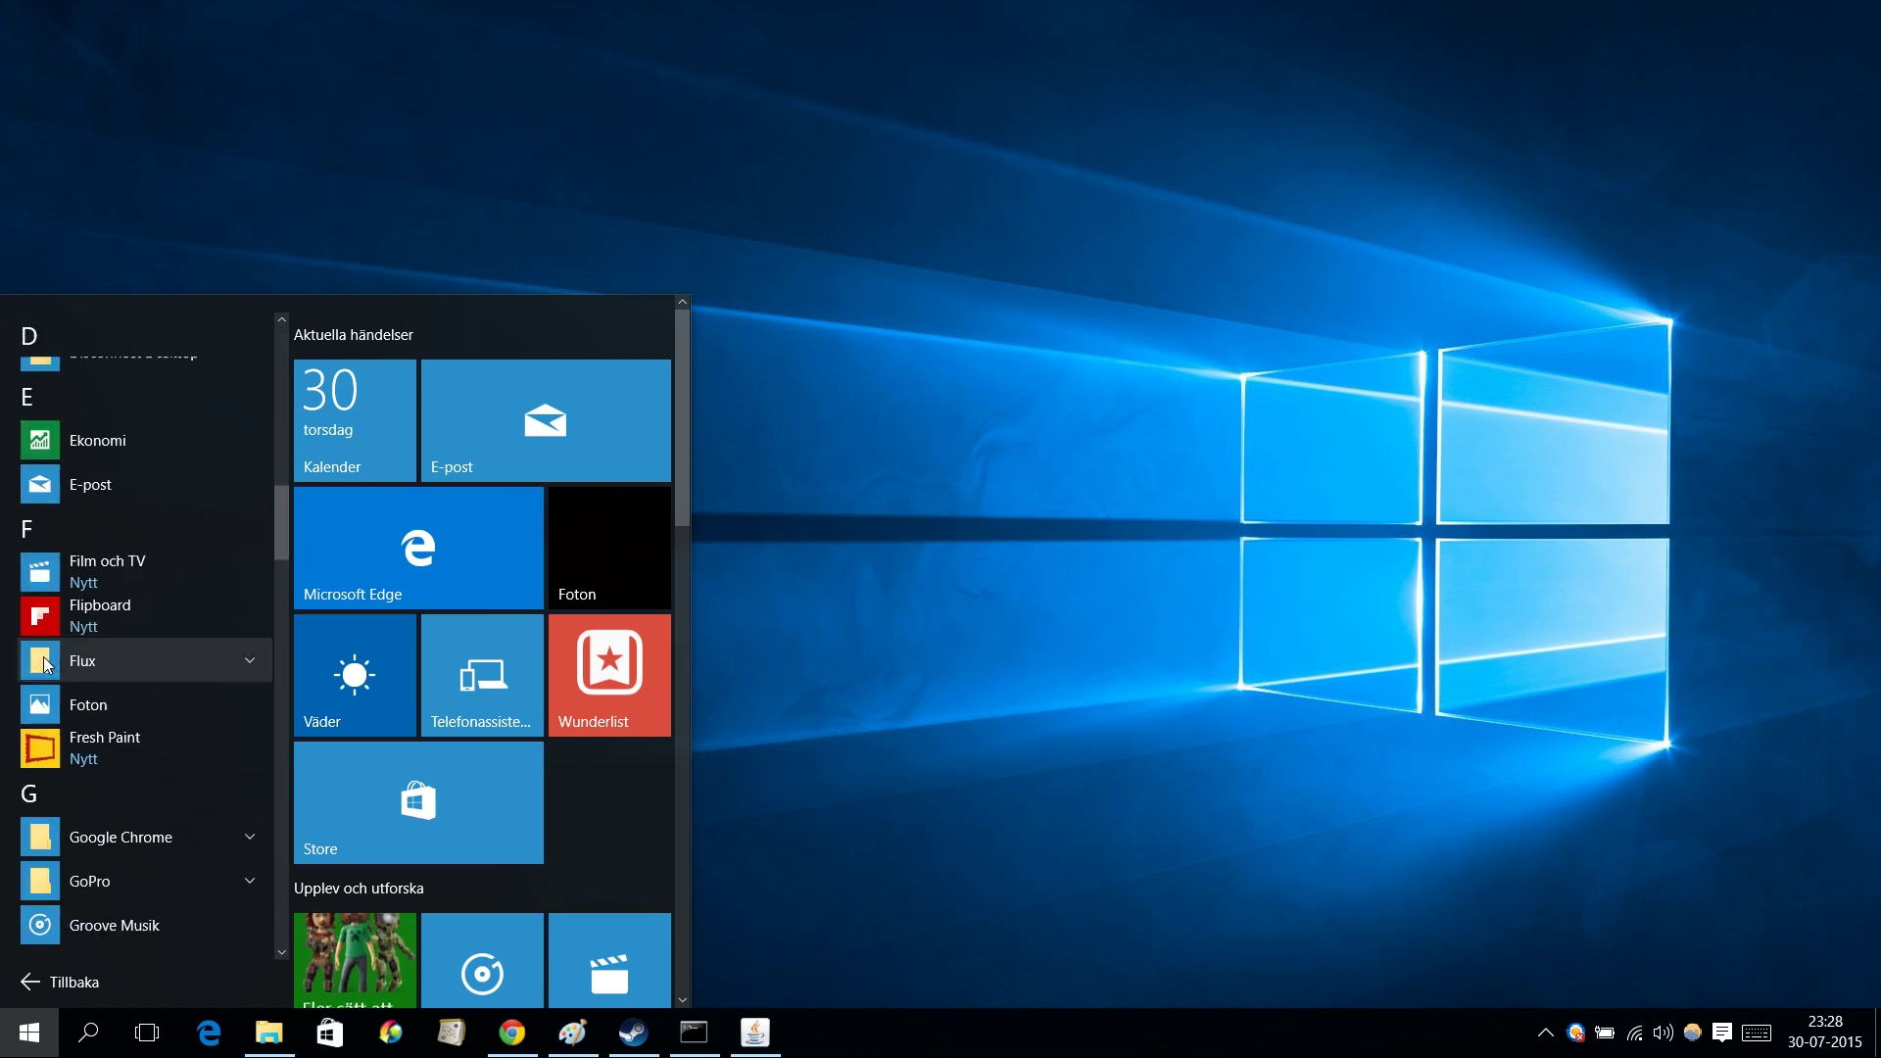
pyautogui.click(59, 981)
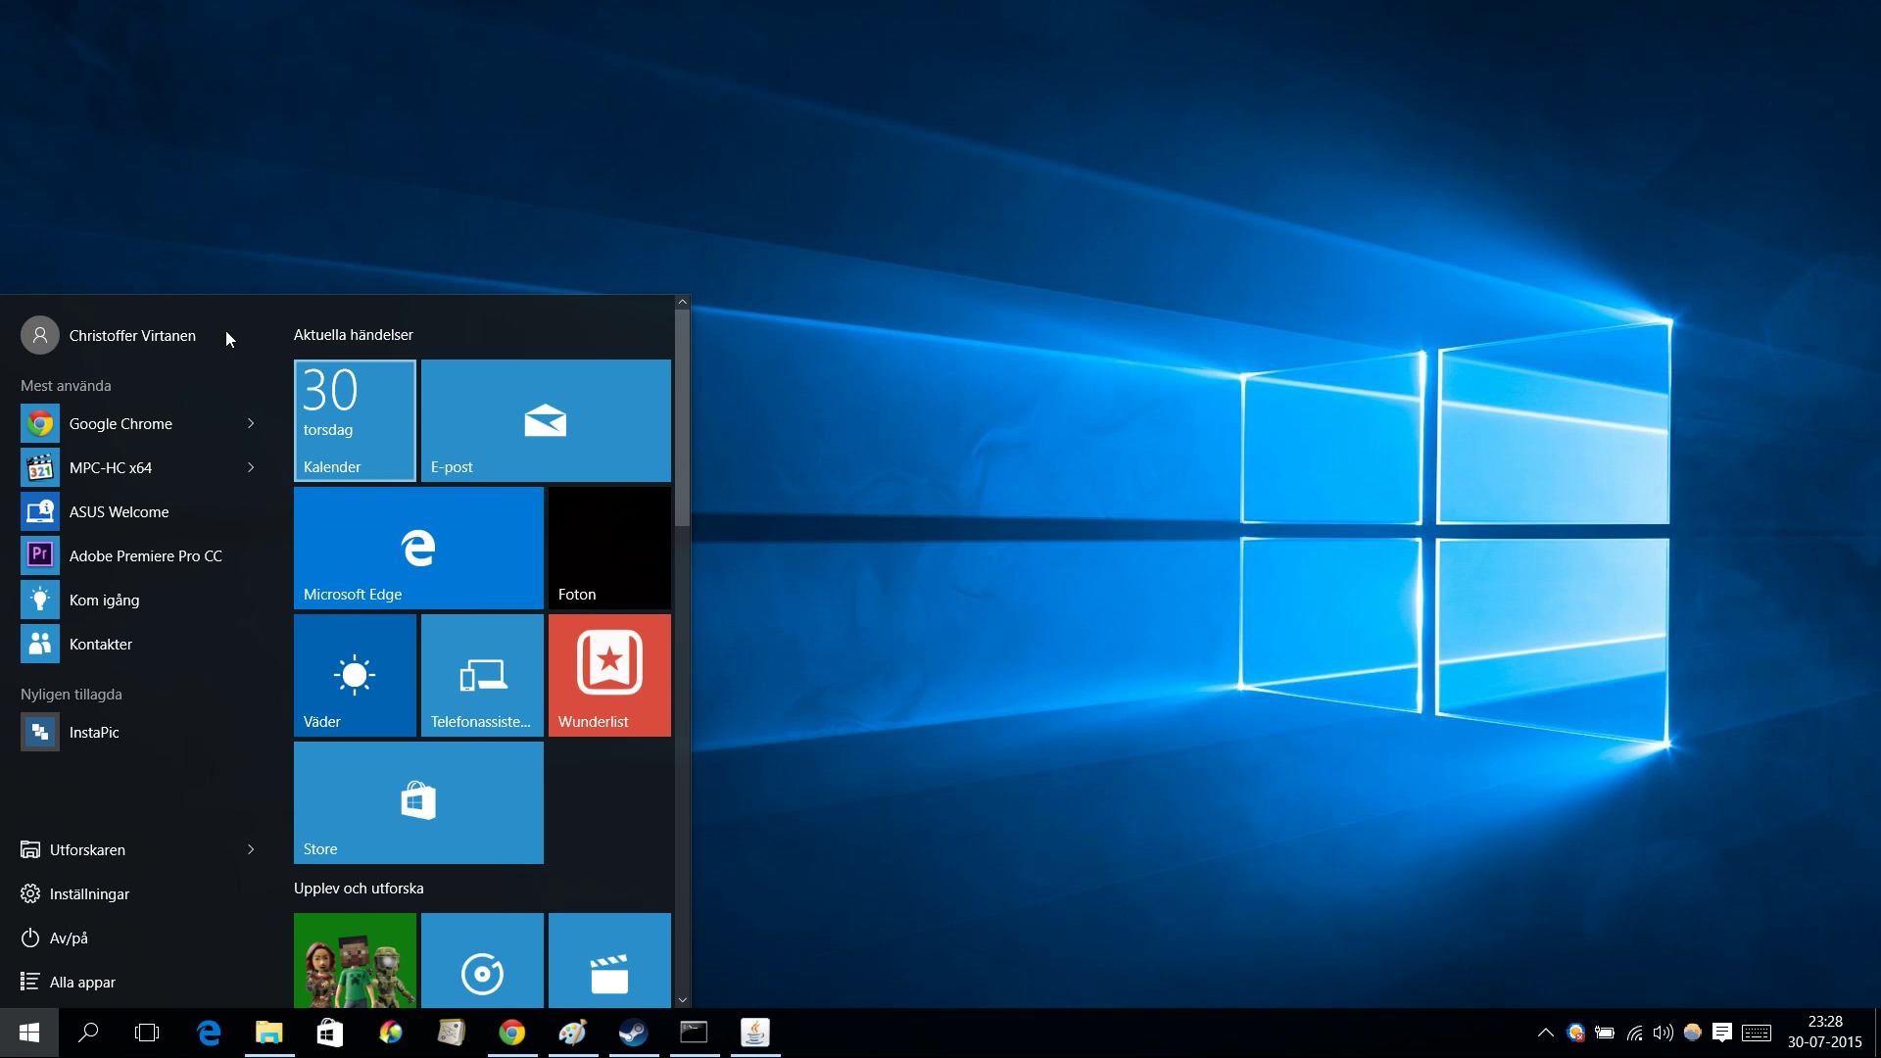
pyautogui.scroll(-10, 485, 696)
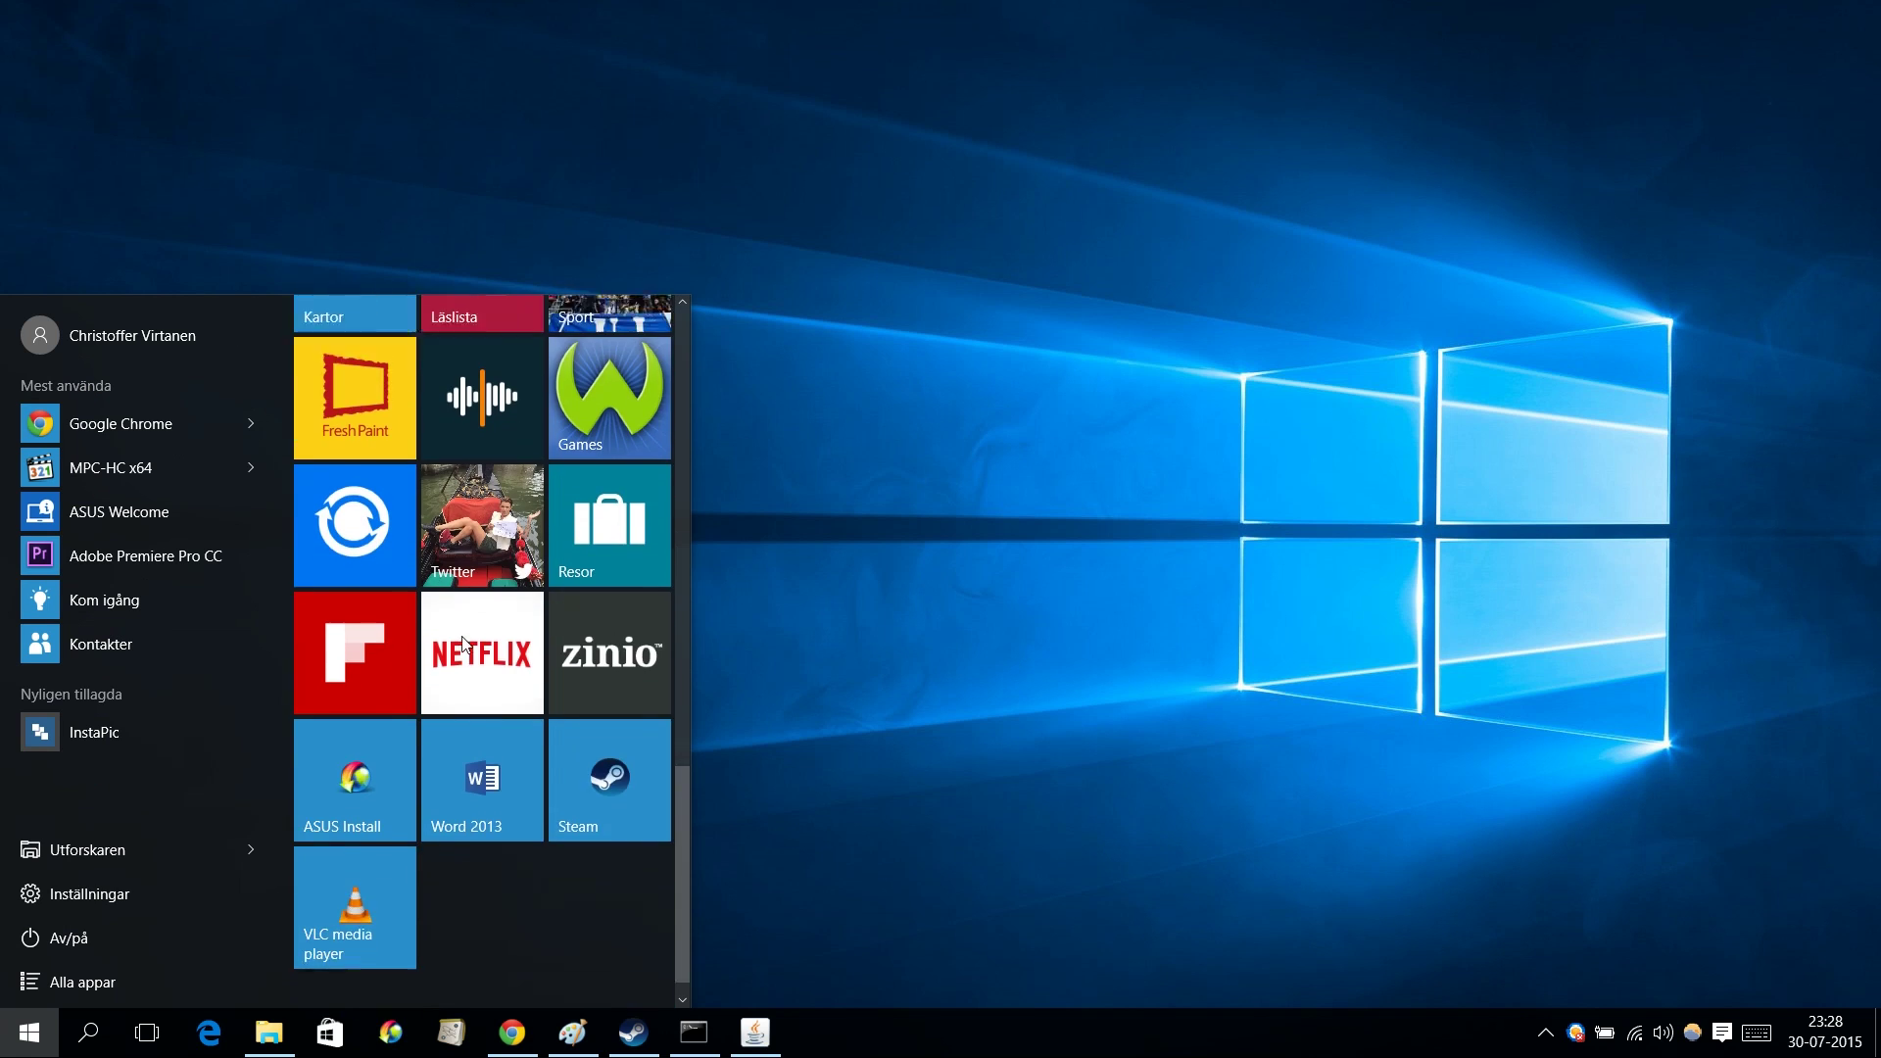
pyautogui.scroll(10, 441, 585)
pyautogui.scroll(1, 441, 585)
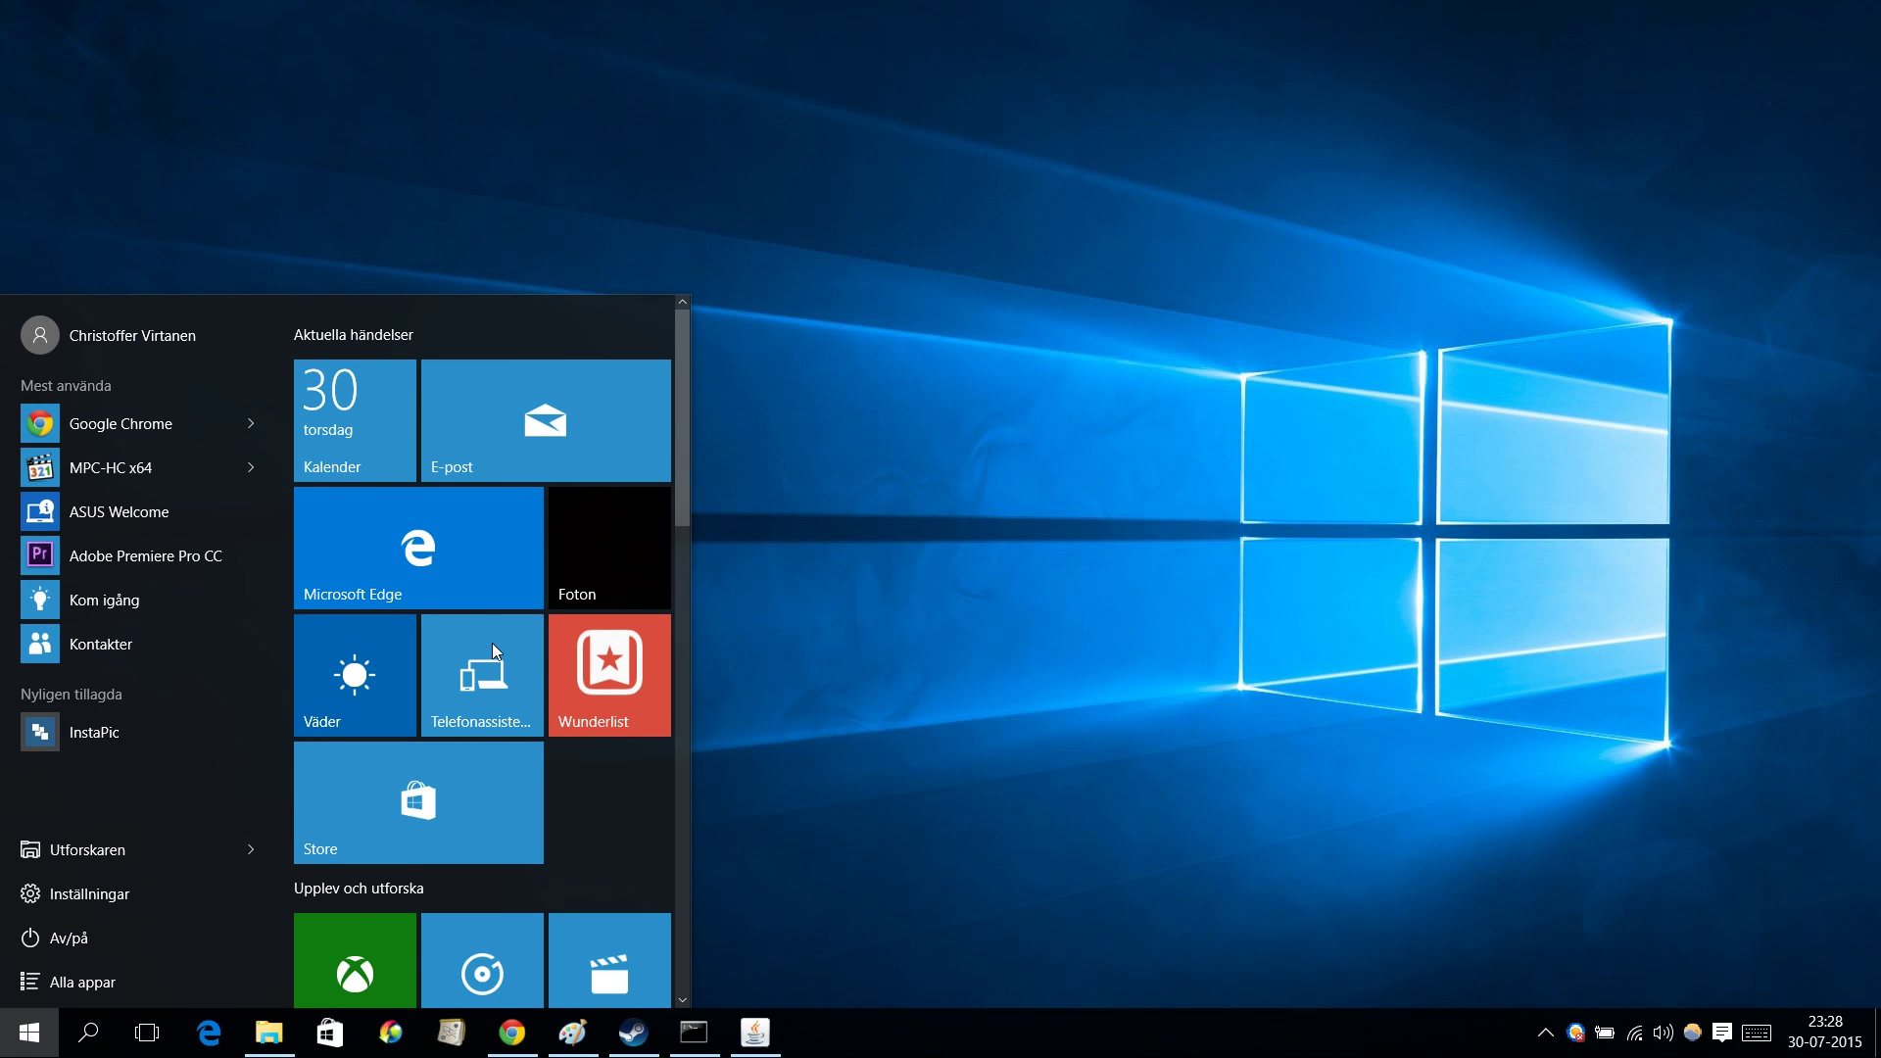
pyautogui.scroll(-10, 492, 643)
pyautogui.scroll(10, 456, 721)
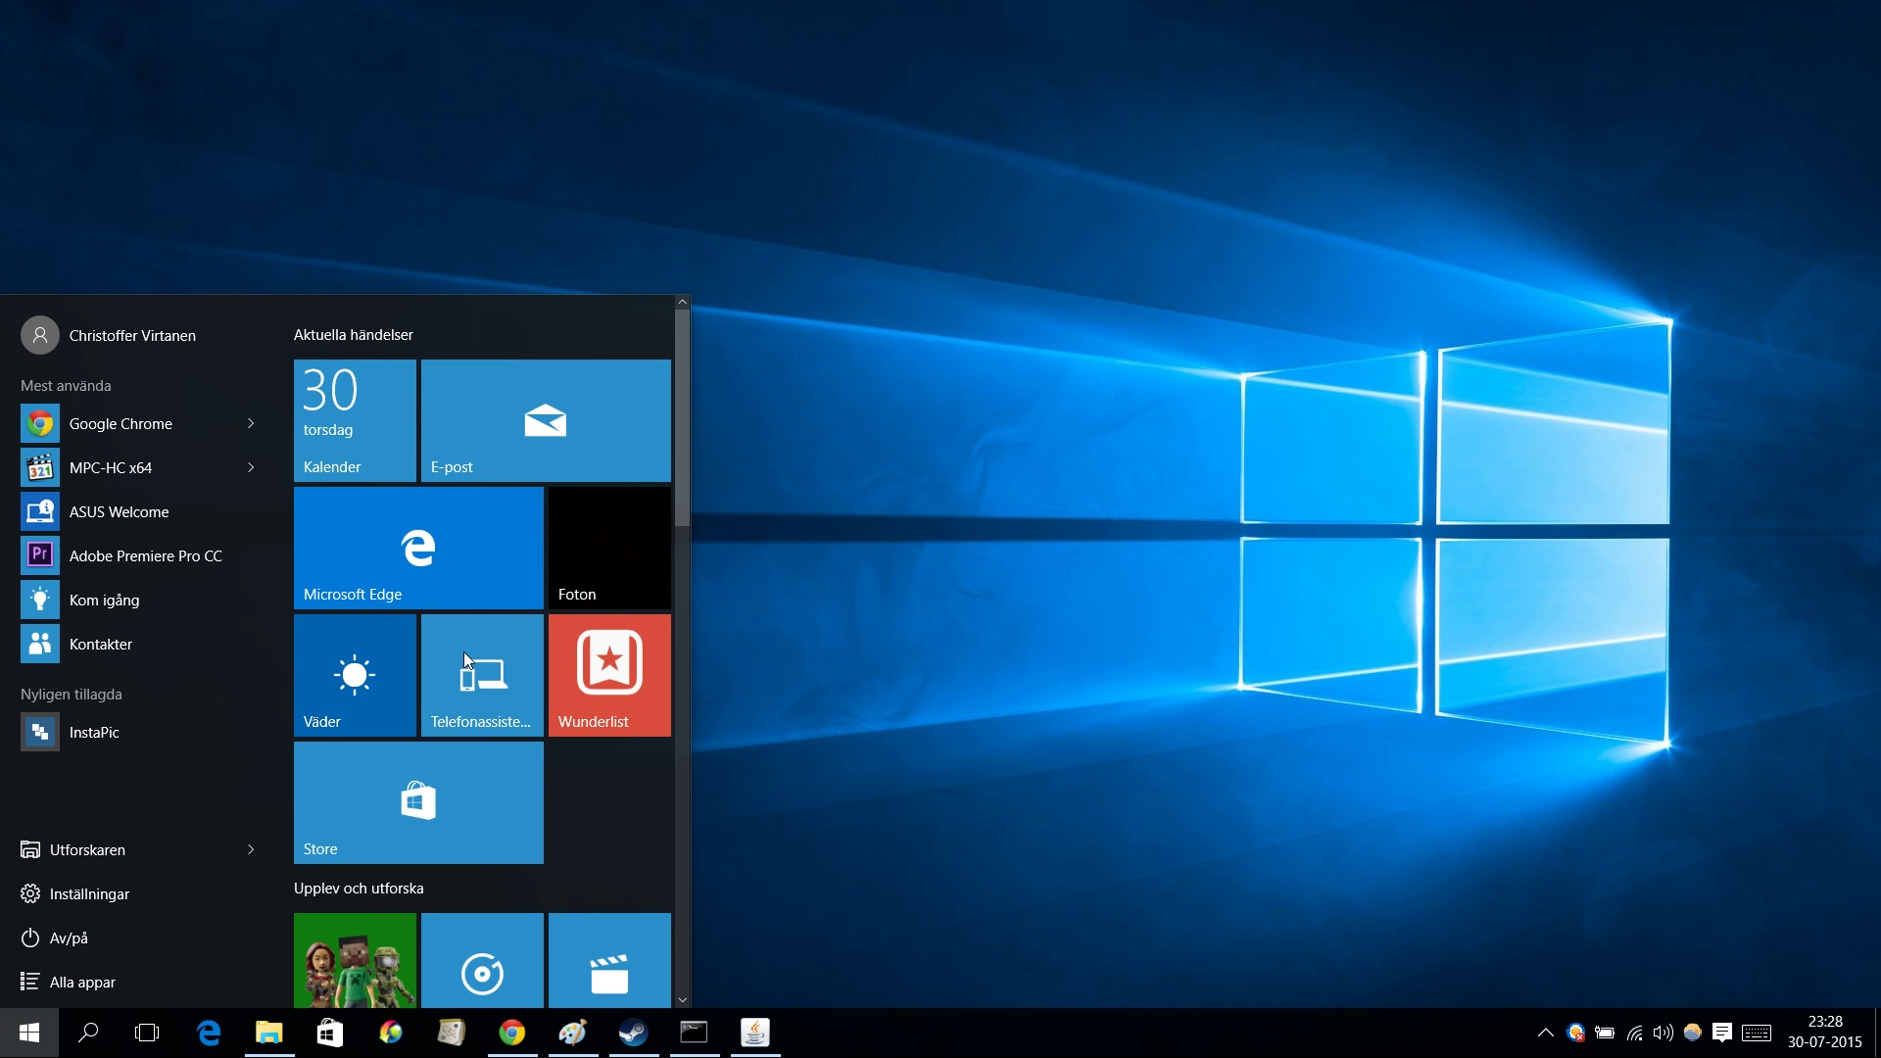
# Step: Open the desktop's personalization settings at the Start page
pyautogui.click(690, 446)
pyautogui.hotkey('shift', 'F10')
pyautogui.press('Up')
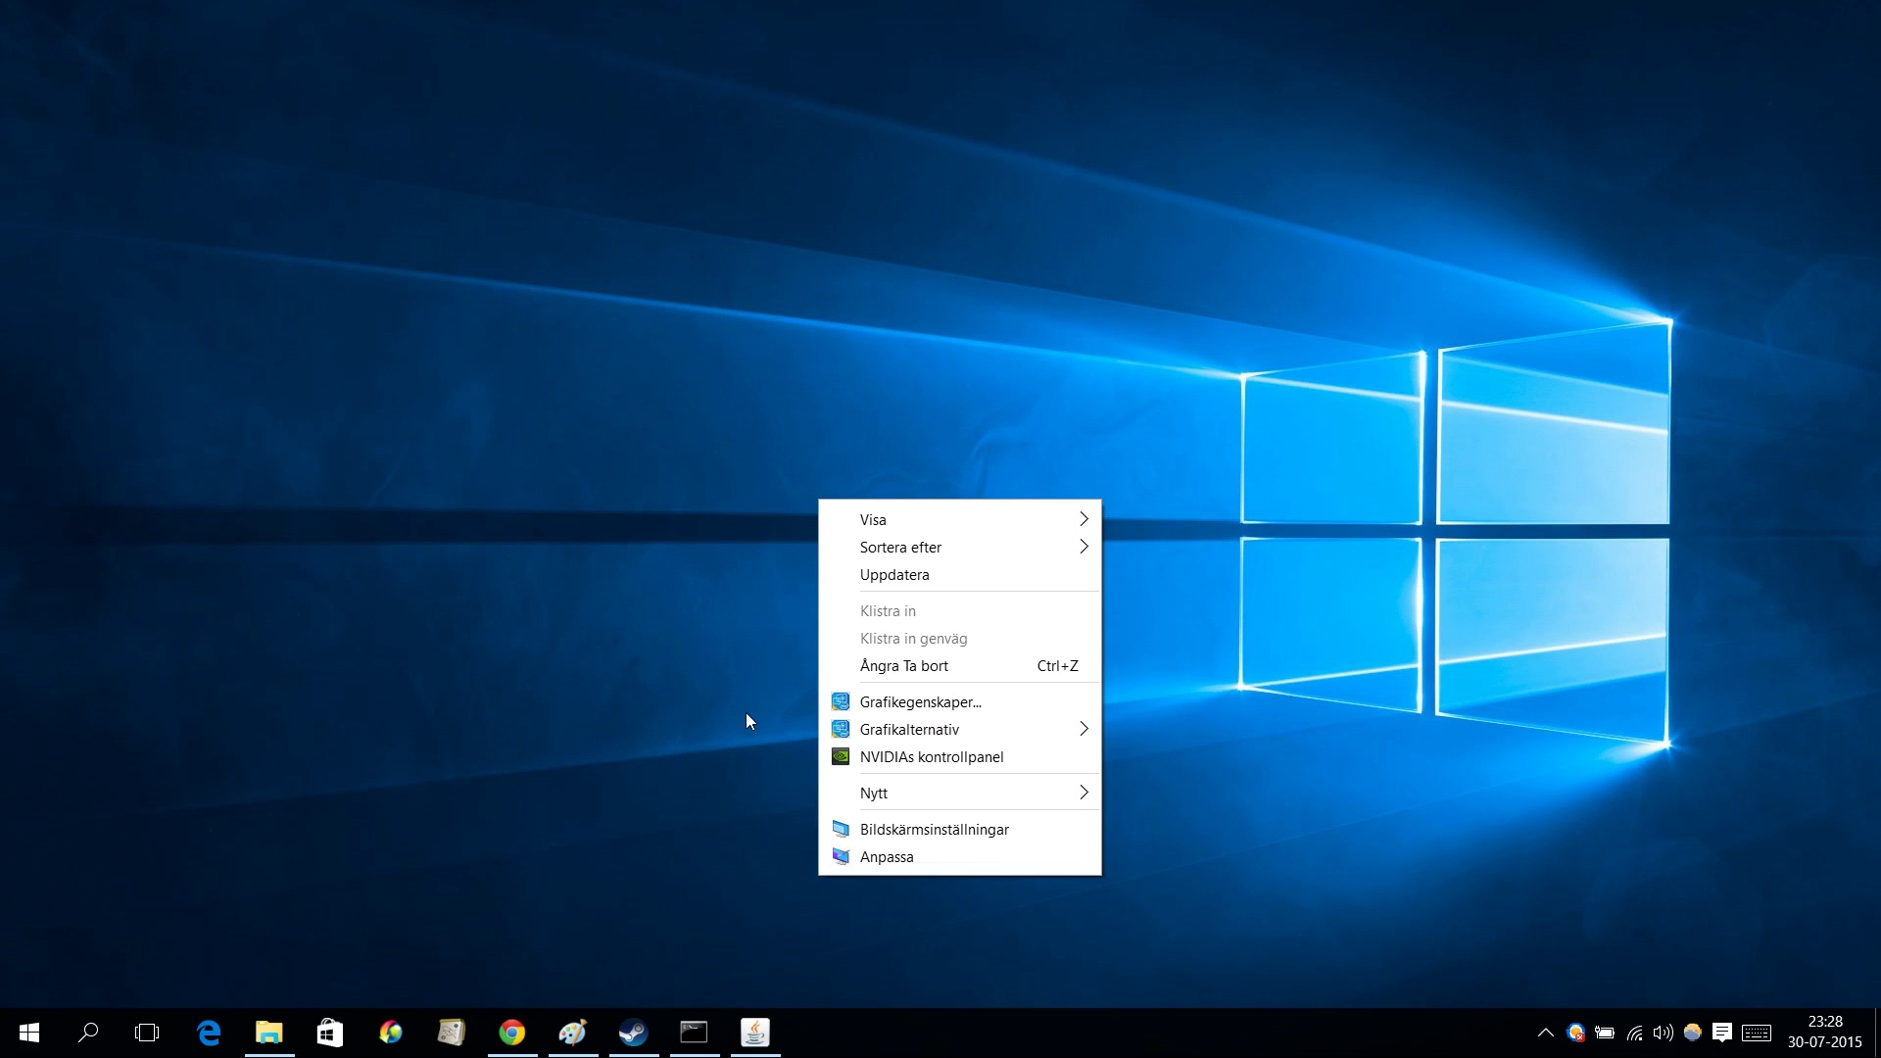
pyautogui.press('Up')
pyautogui.press('Return')
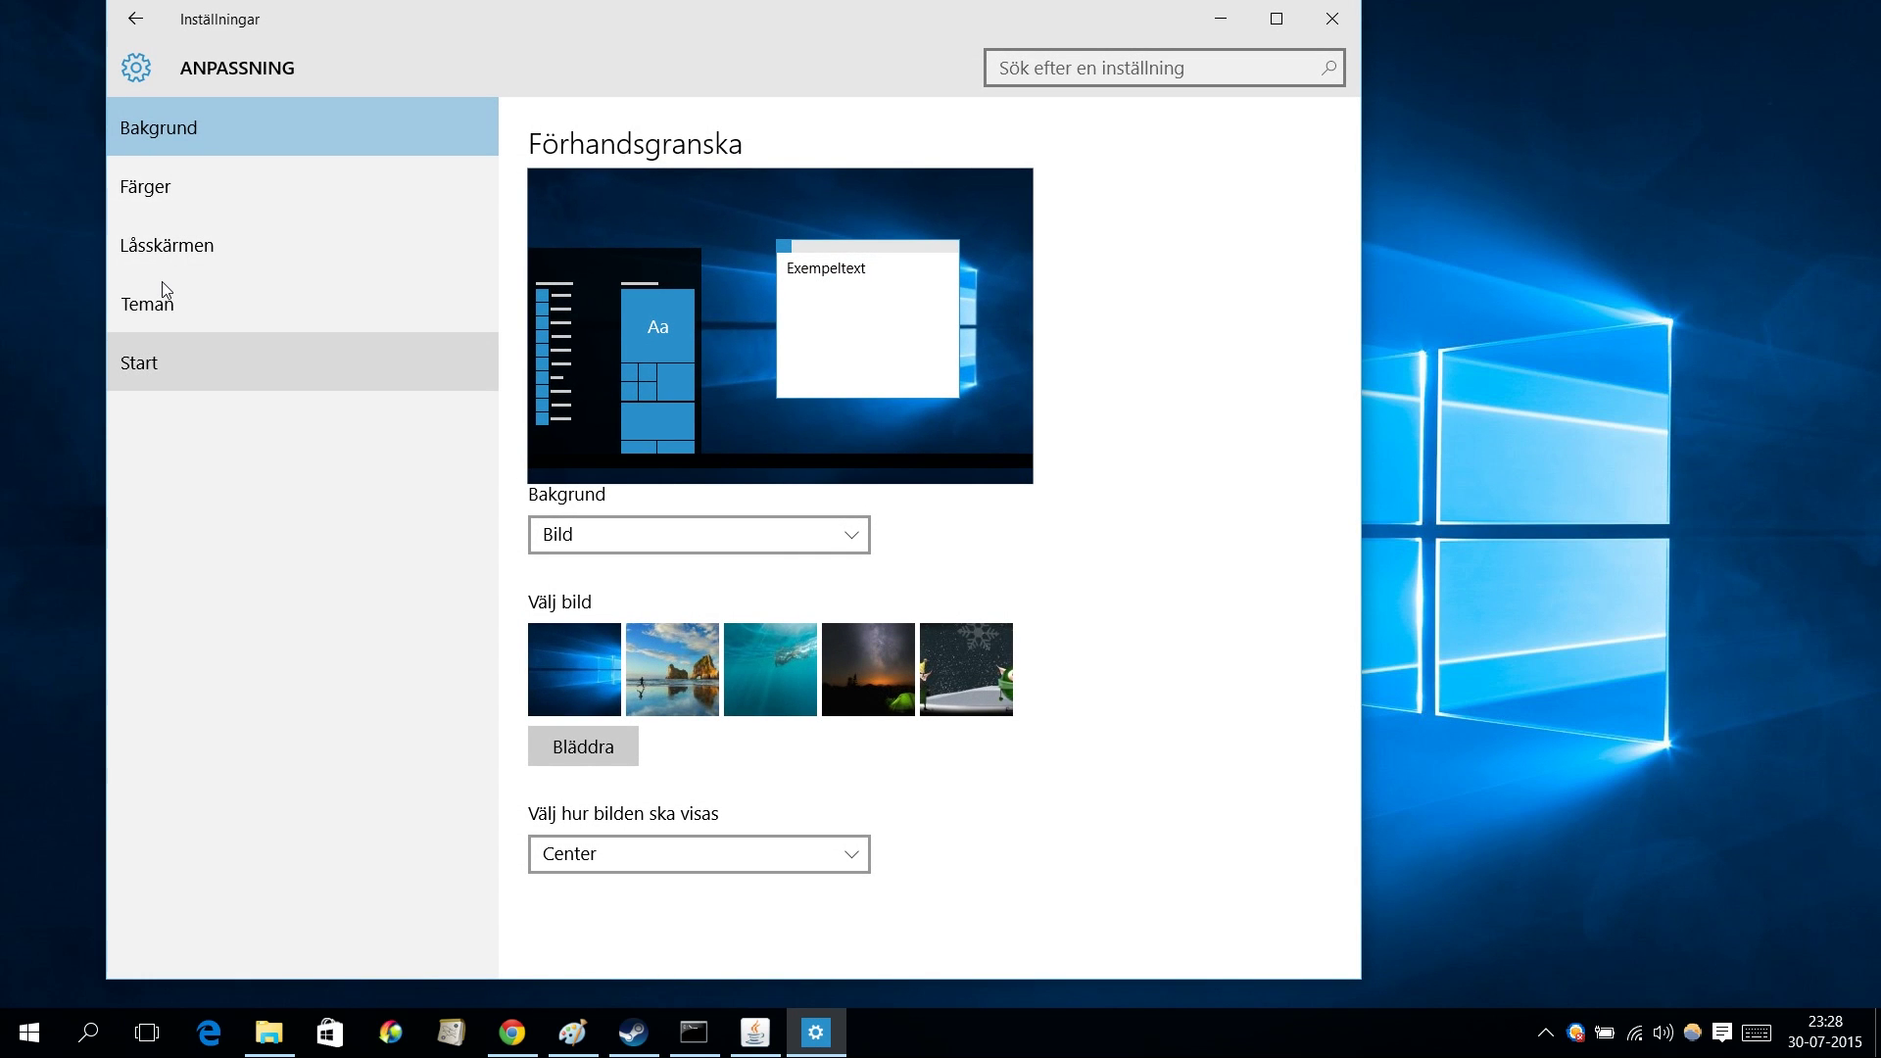
pyautogui.click(323, 364)
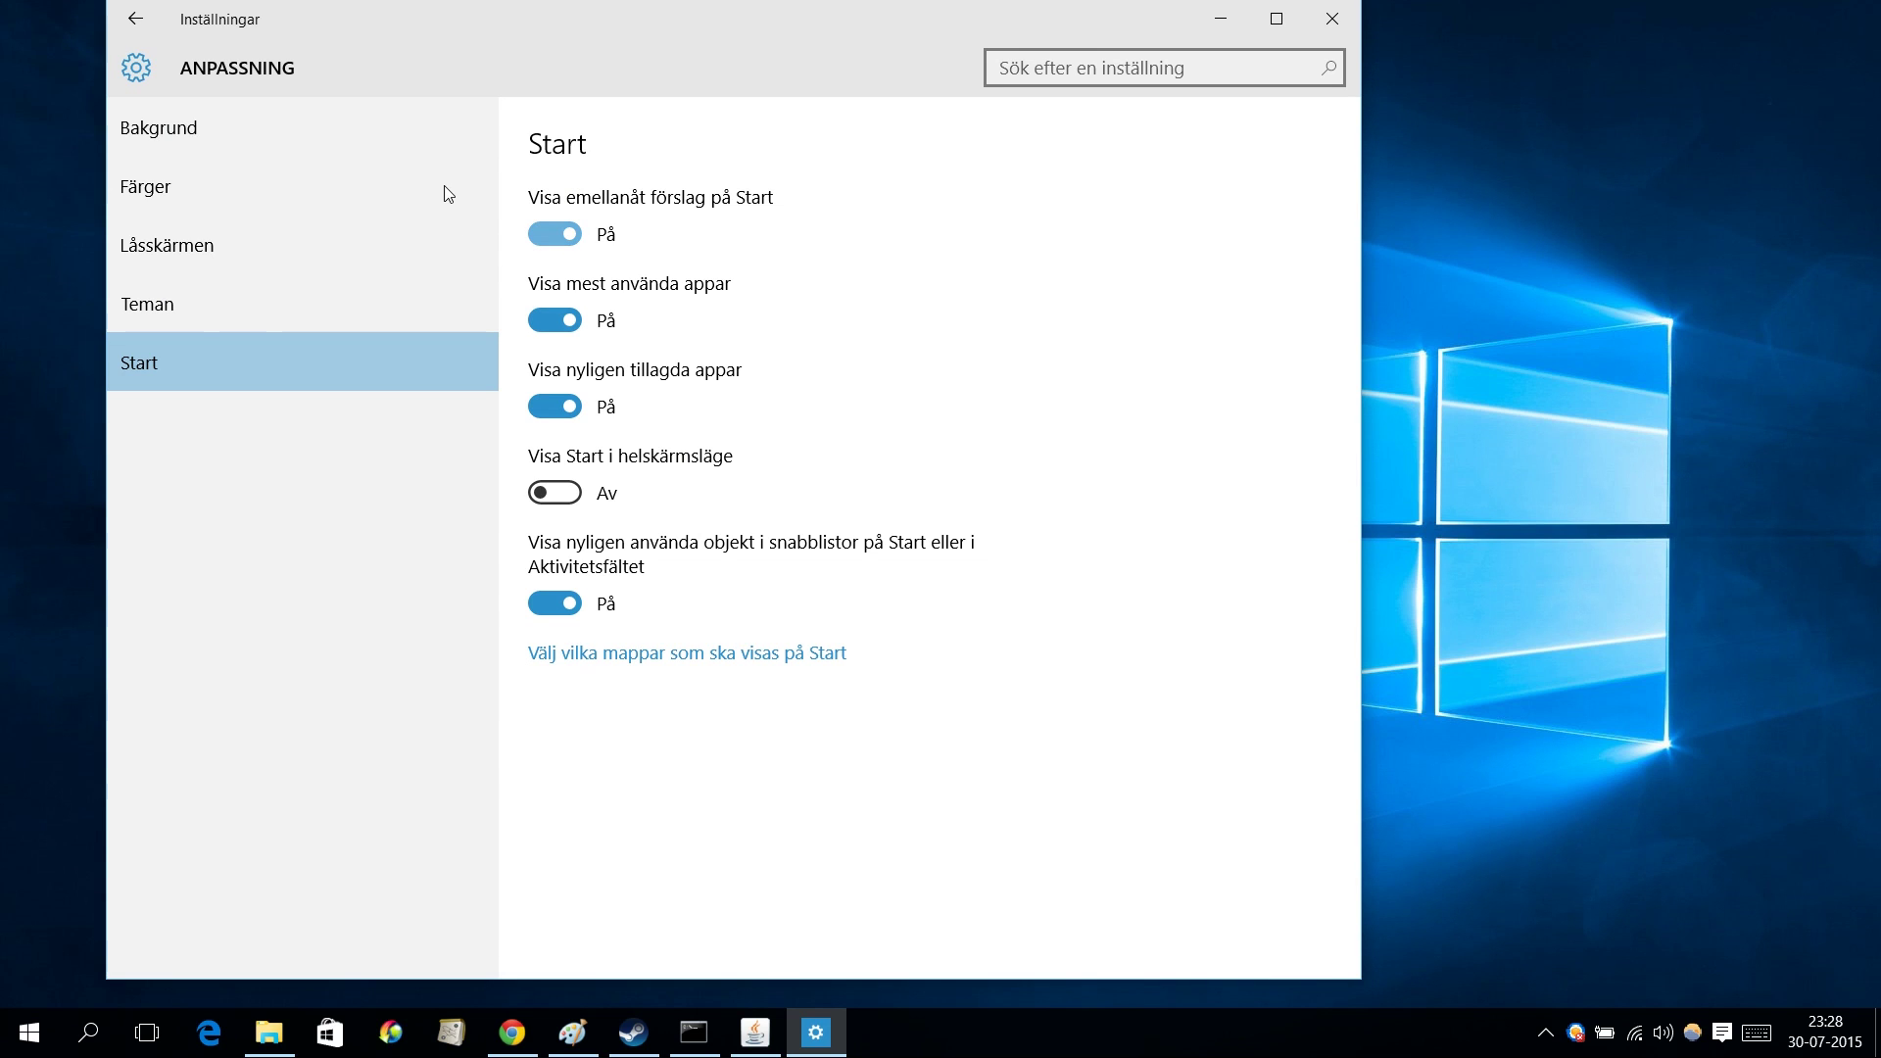
# Step: Turn off "Visa emellanåt förslag på Start" and "Visa nyligen tillagda appar"
pyautogui.press('space')
pyautogui.press('Tab')
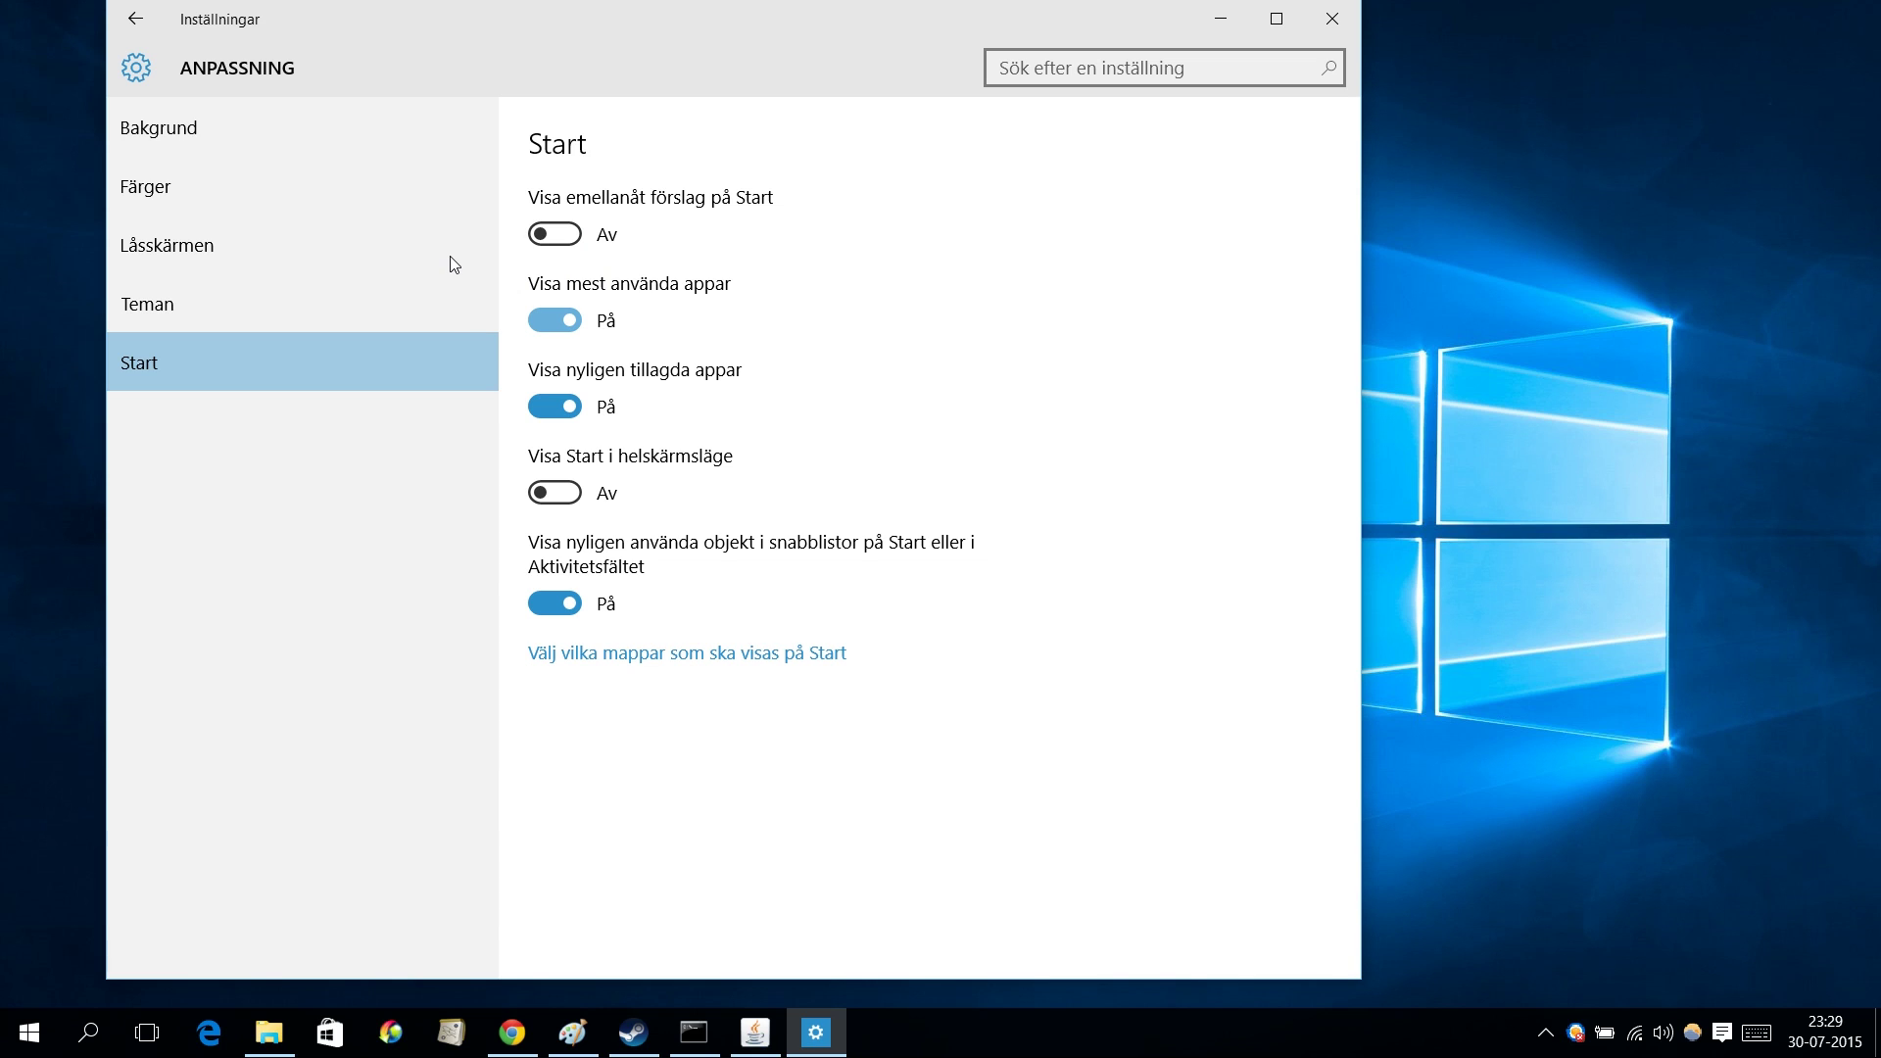
pyautogui.press('Tab')
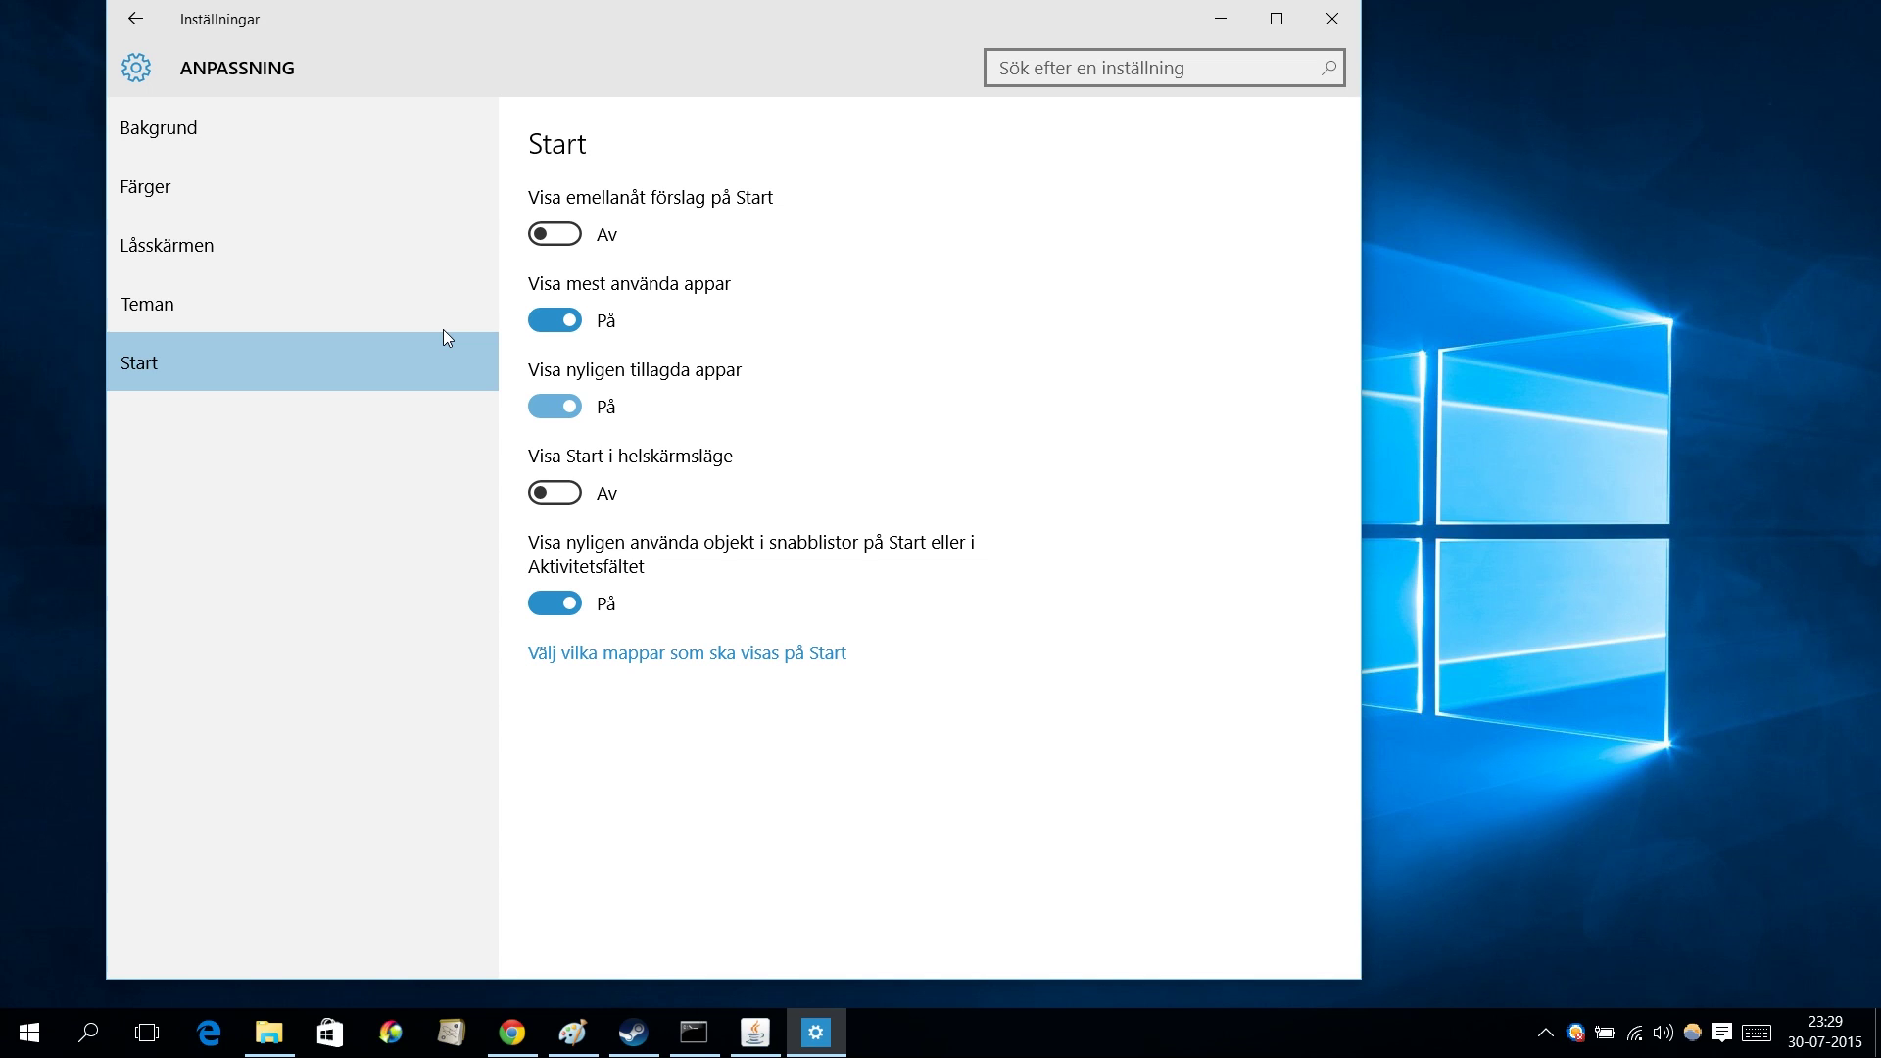
pyautogui.press('space')
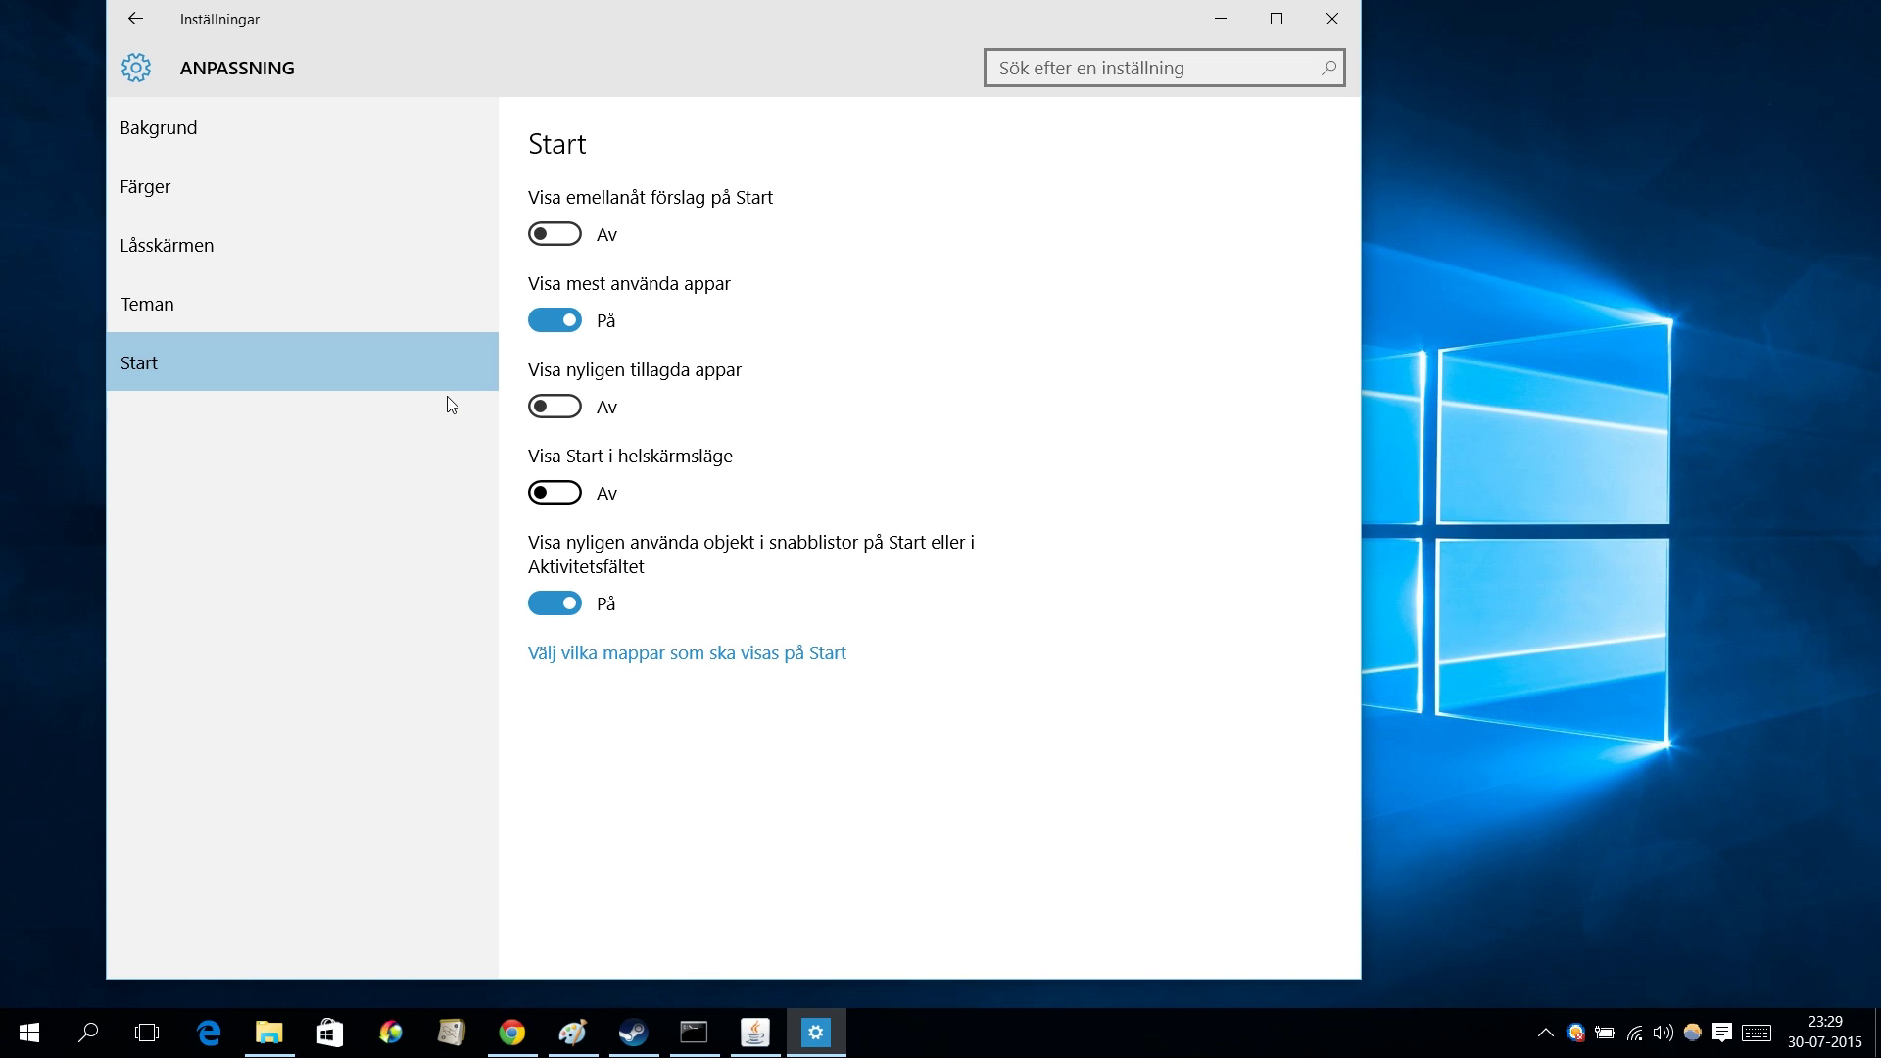
# Step: Try full-screen Start by enabling "Visa Start i helskärmsläge" and viewing the full-screen tile layout
pyautogui.press('space')
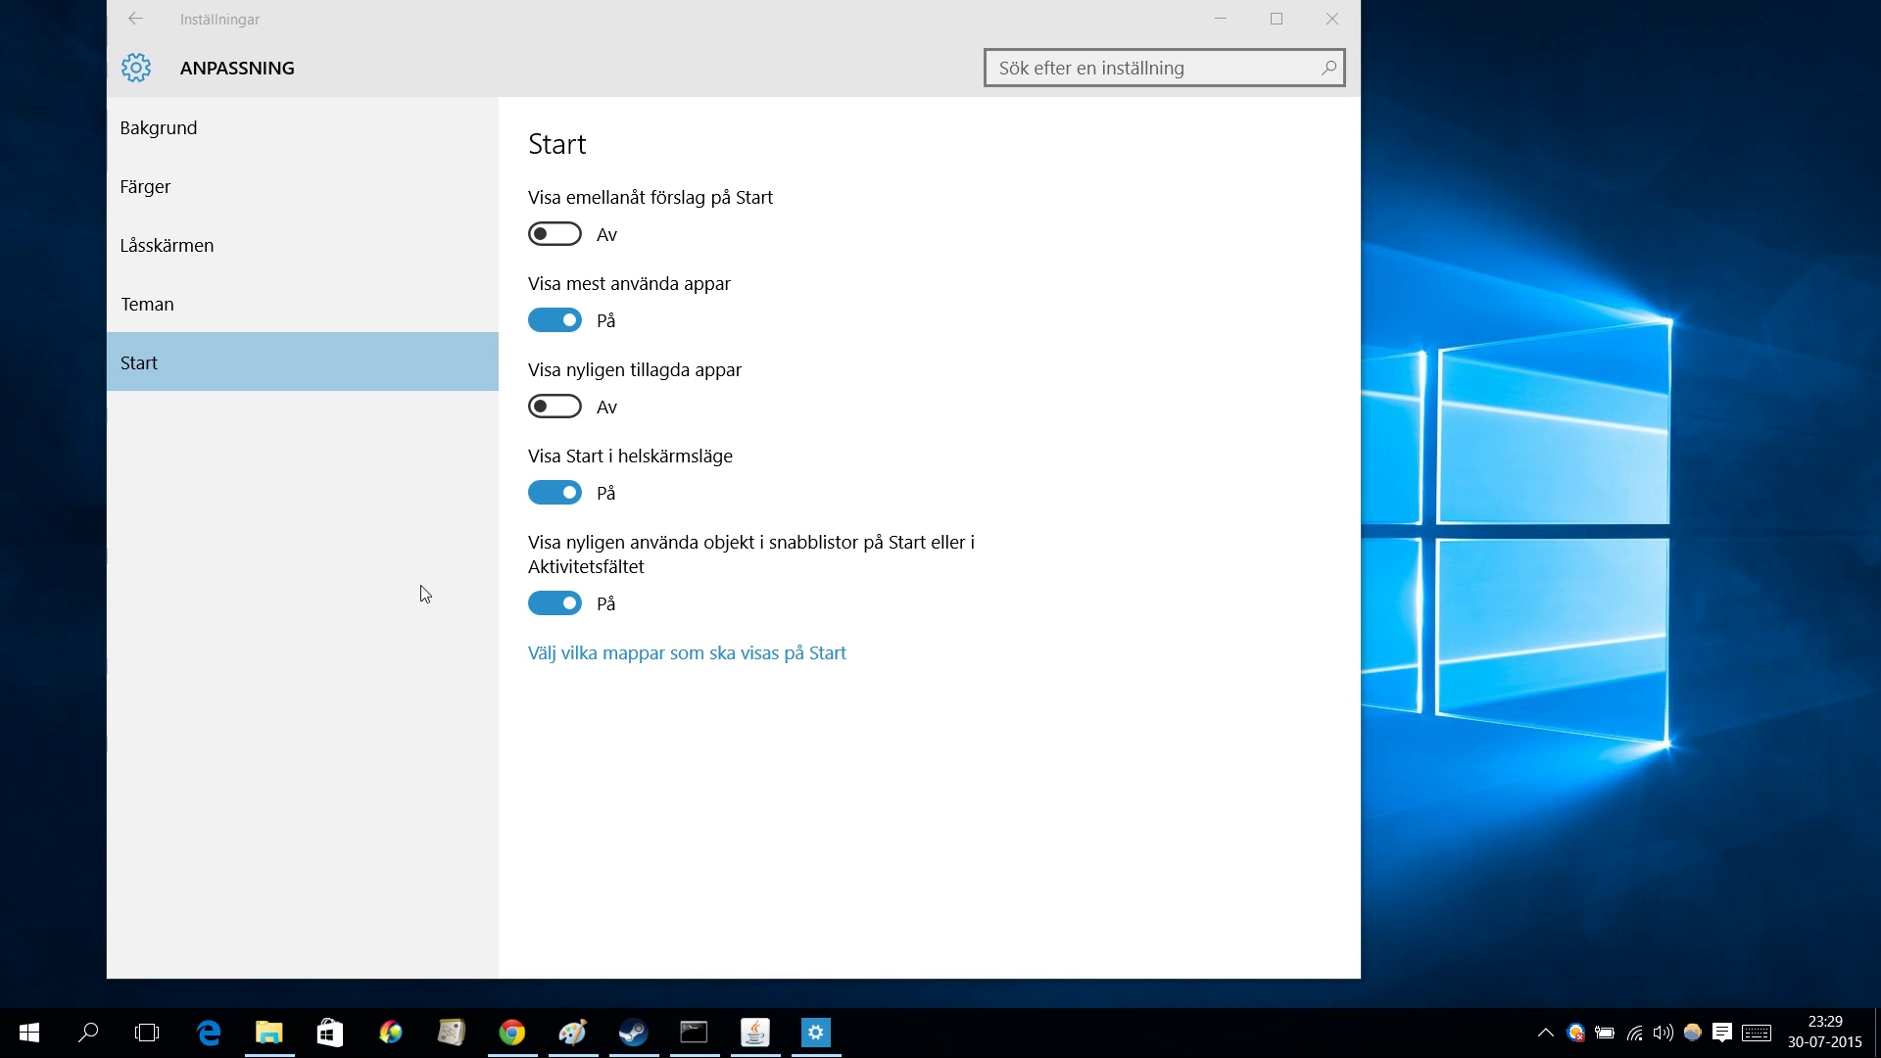
pyautogui.press('super')
pyautogui.scroll(-3, 515, 607)
pyautogui.scroll(3, 515, 607)
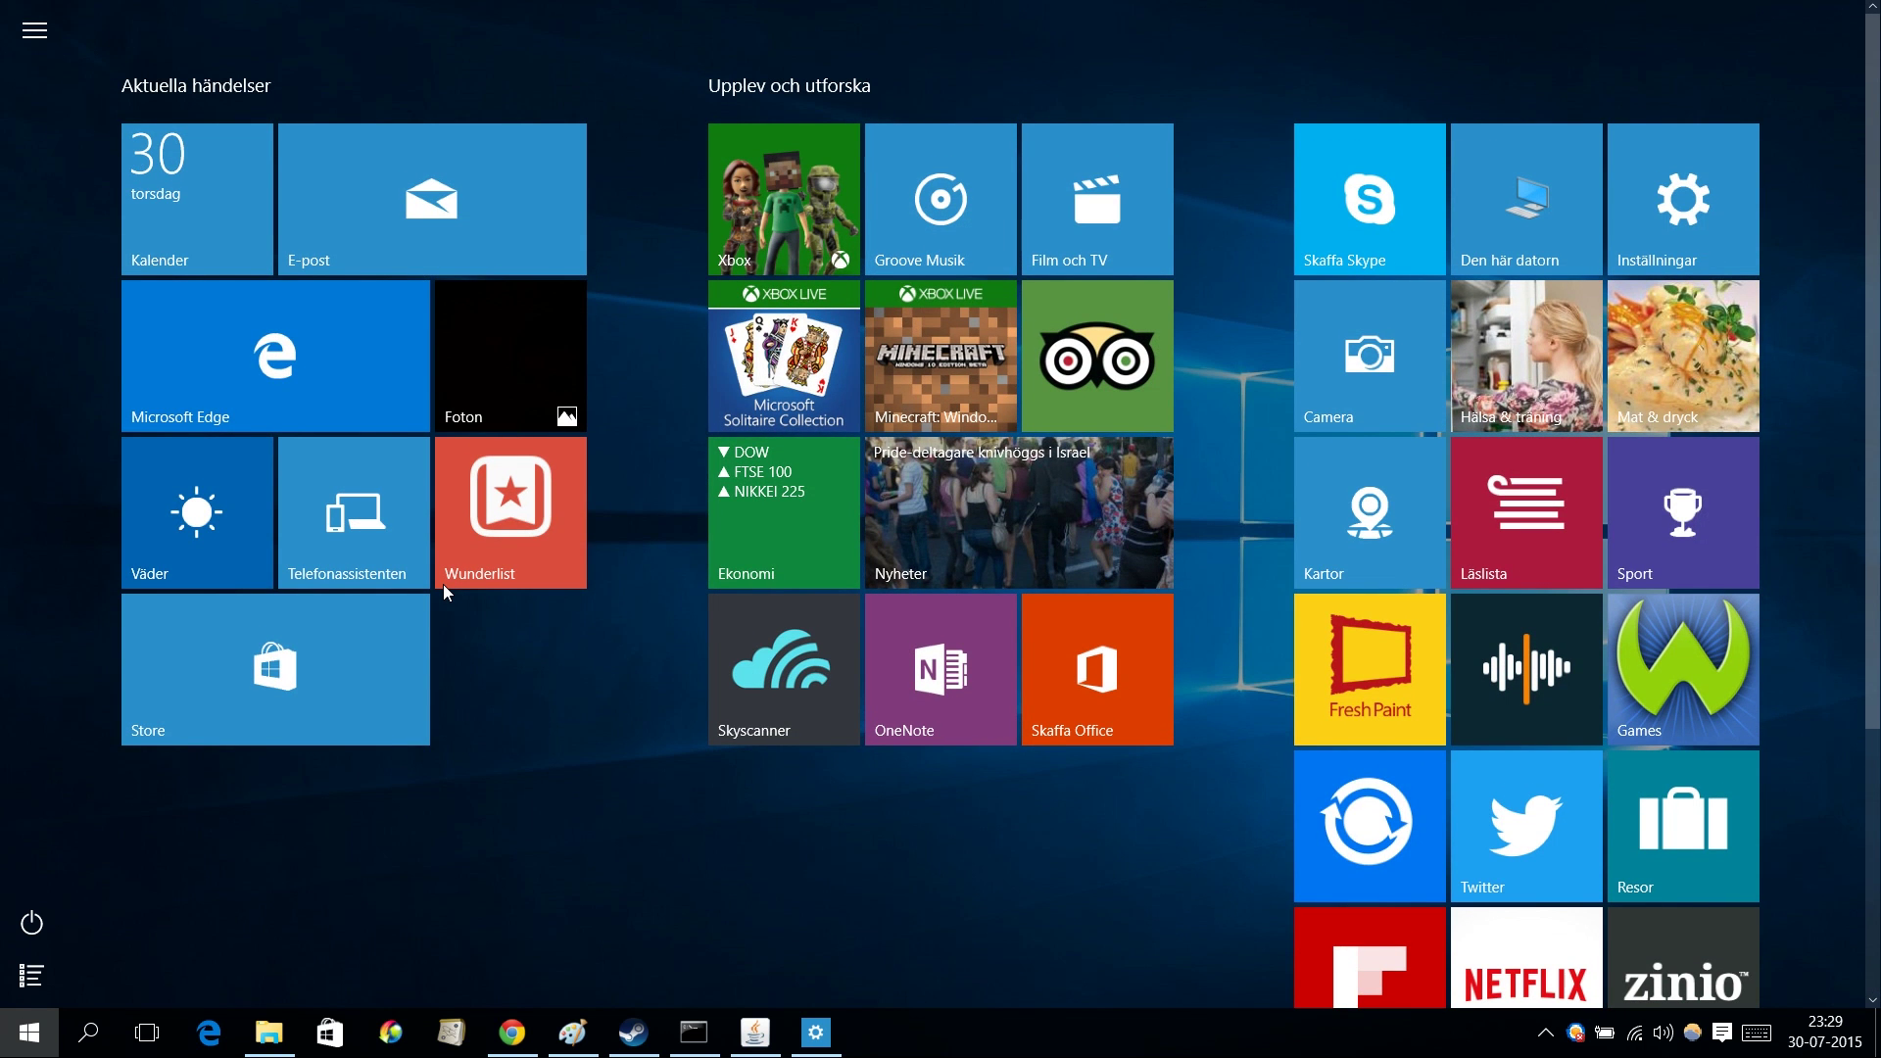
pyautogui.press('super')
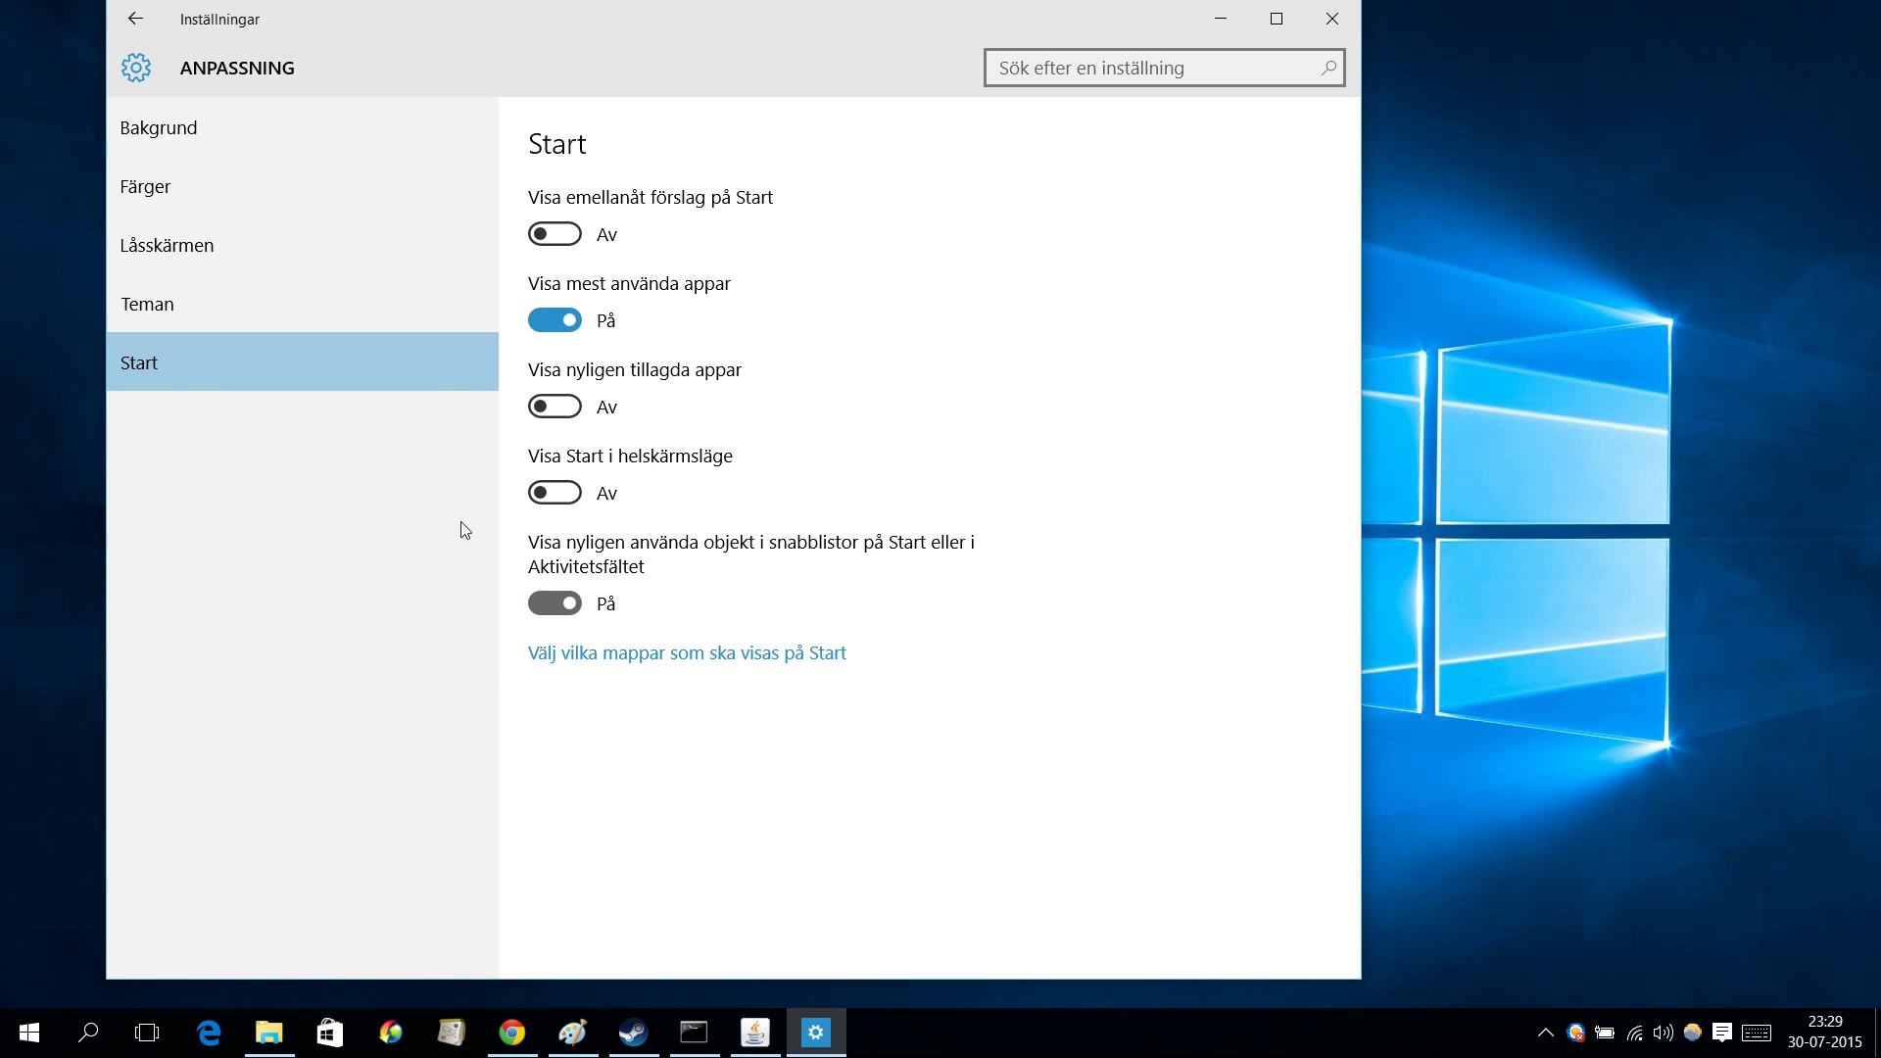
# Step: Turn off showing recently used items in jump lists and open the choice of folders shown on Start
pyautogui.click(531, 613)
pyautogui.click(685, 653)
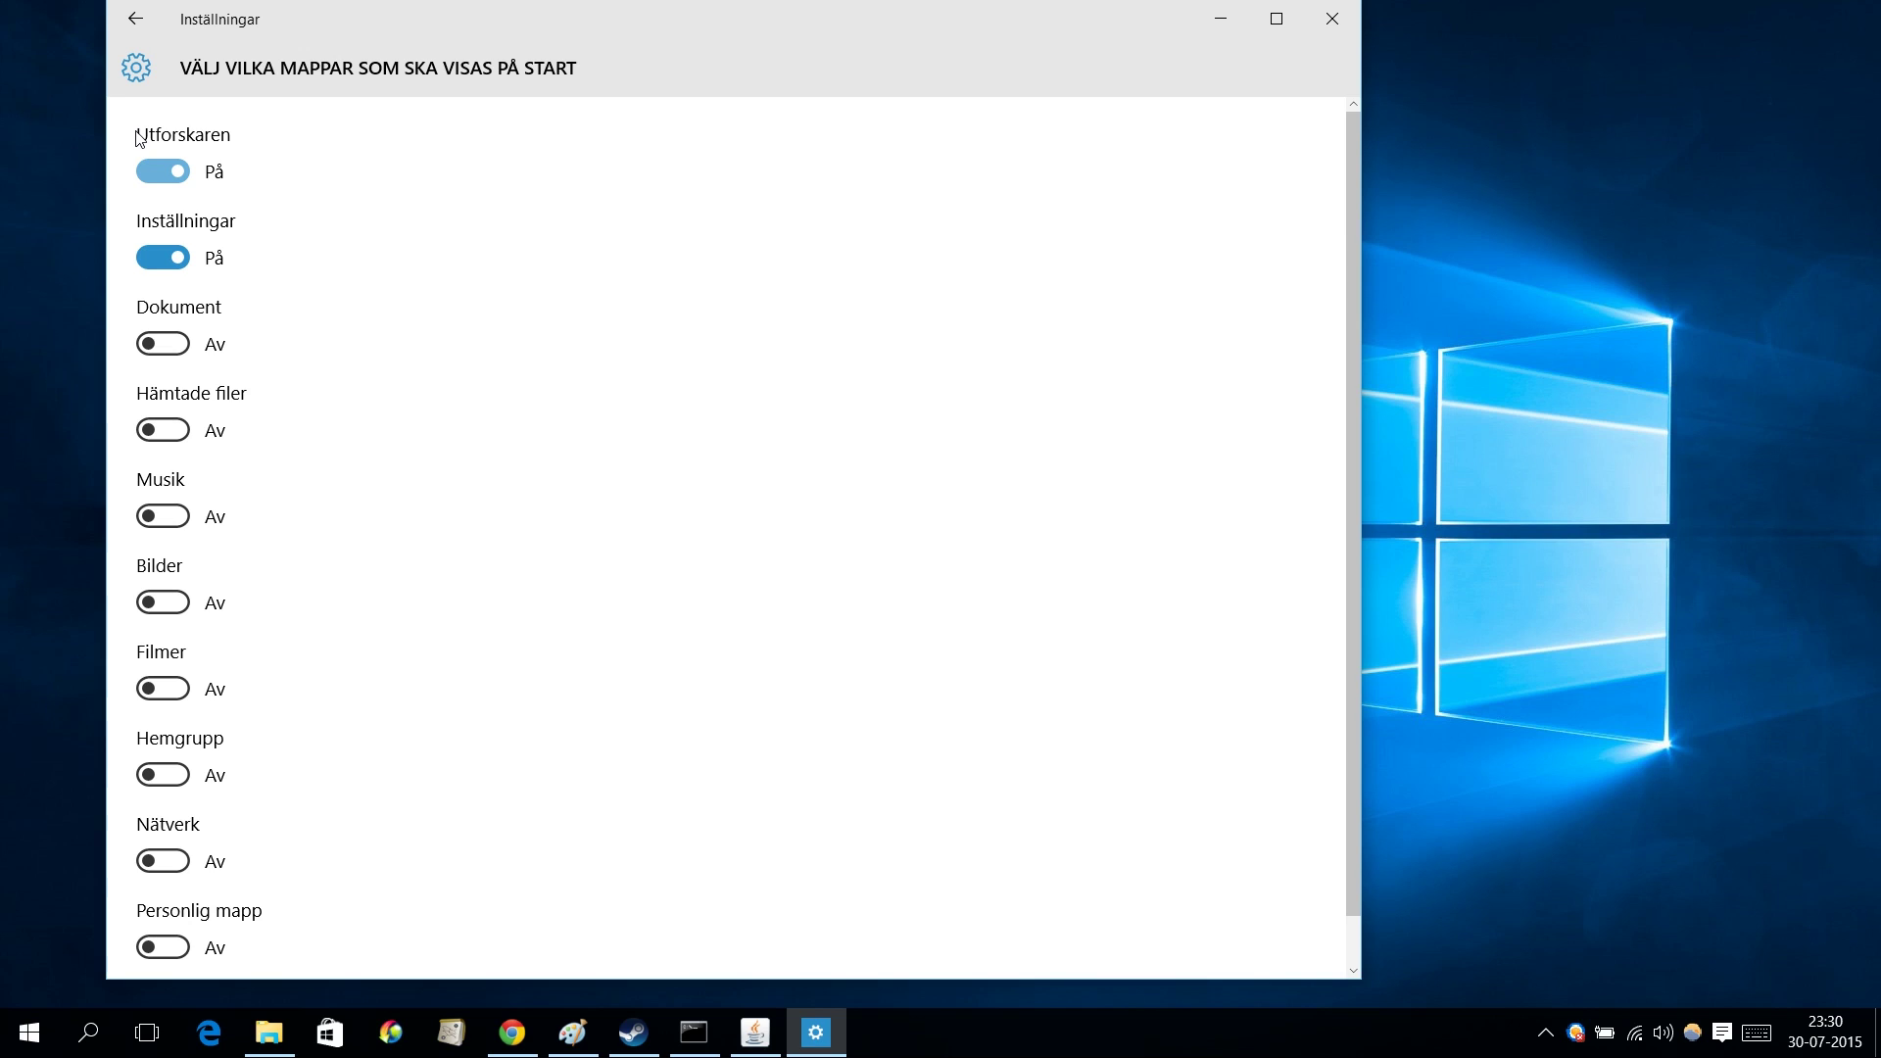
# Step: Turn Utforskaren off and Hämtade filer and Nätverk on for Start, and close the settings window
pyautogui.click(163, 171)
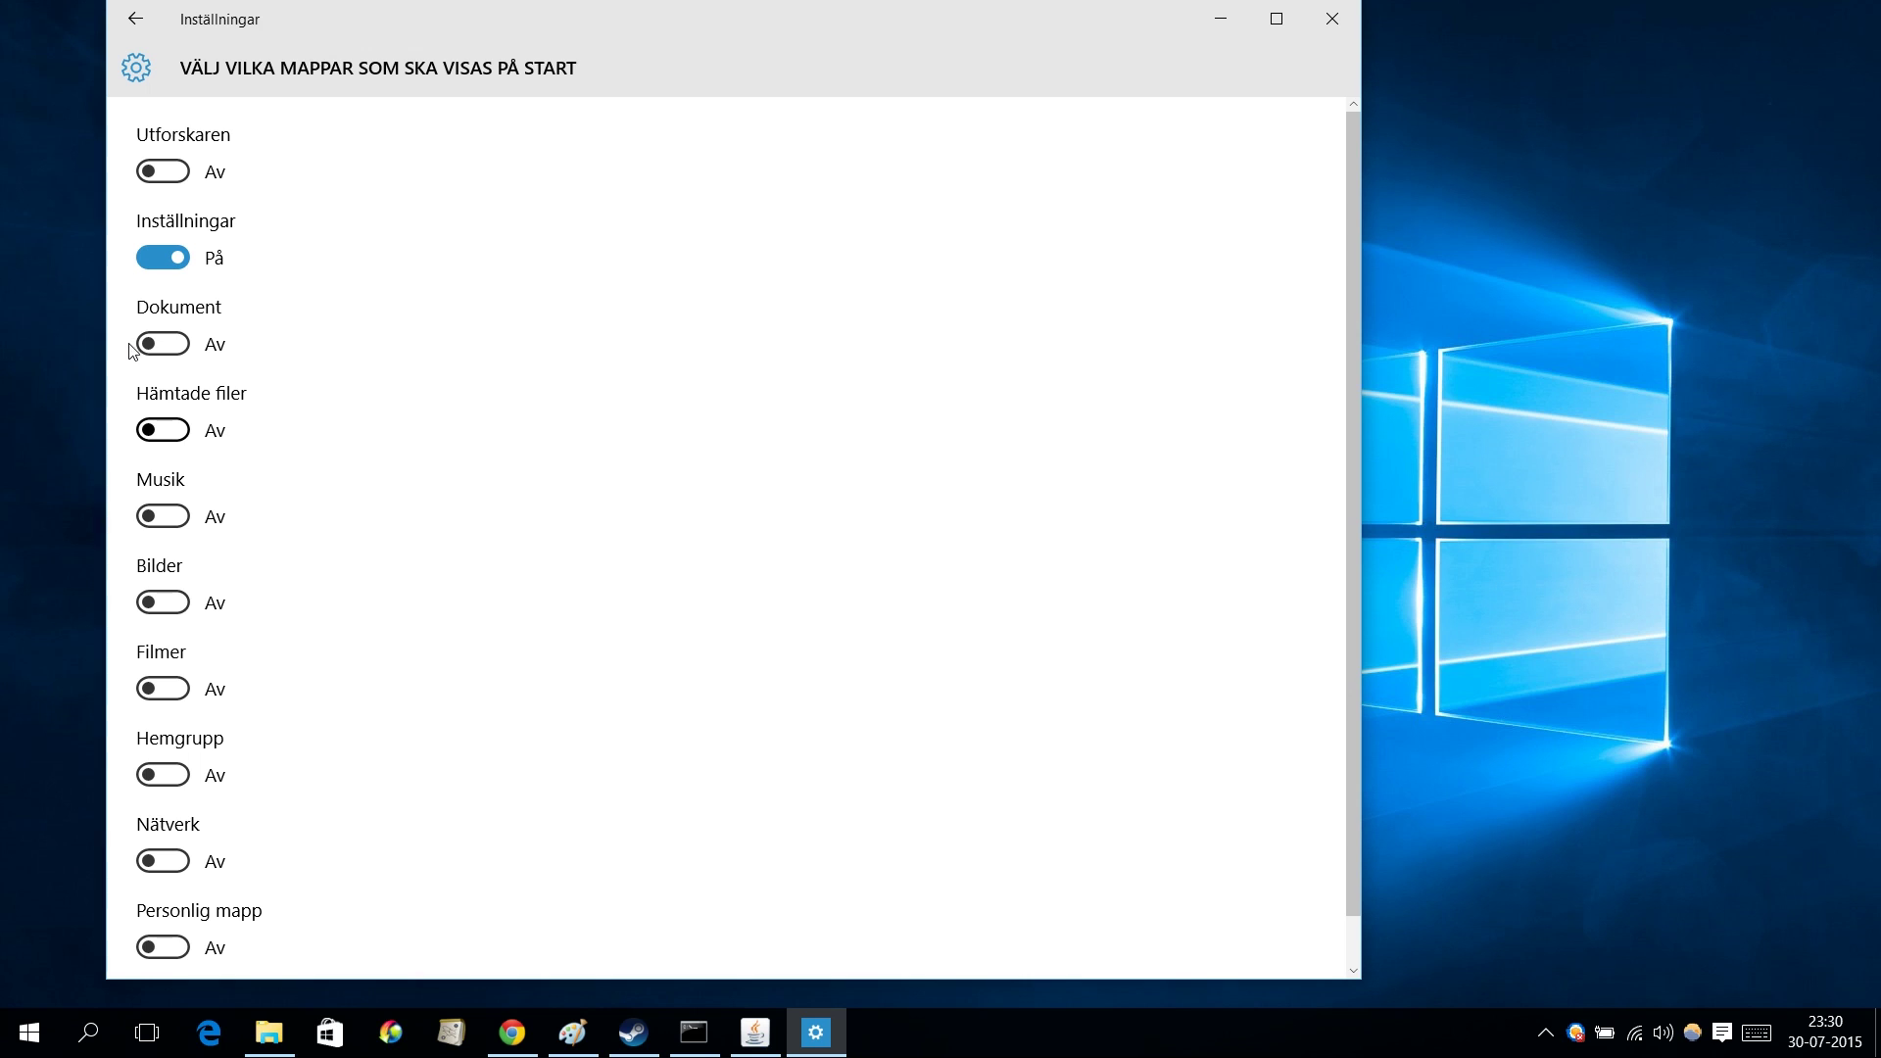
pyautogui.click(162, 430)
pyautogui.scroll(-1, 269, 377)
pyautogui.scroll(-1, 270, 377)
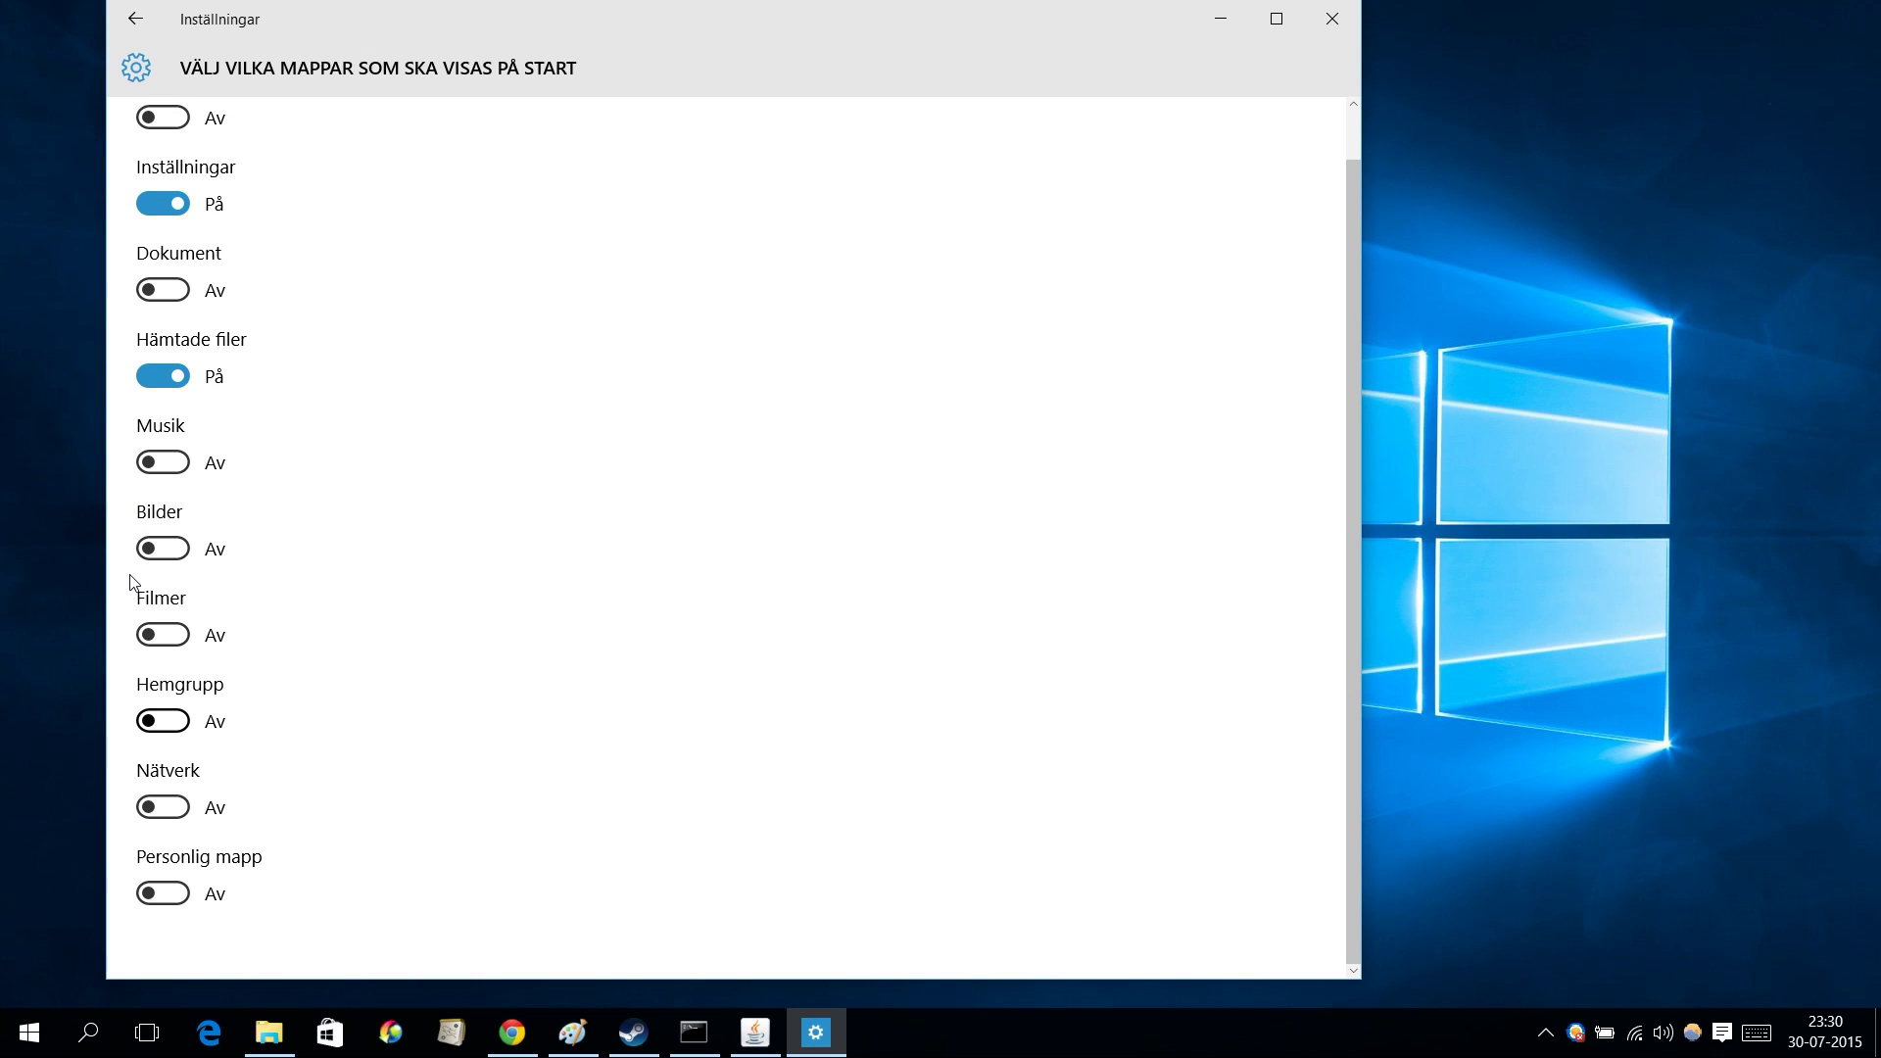
pyautogui.click(141, 650)
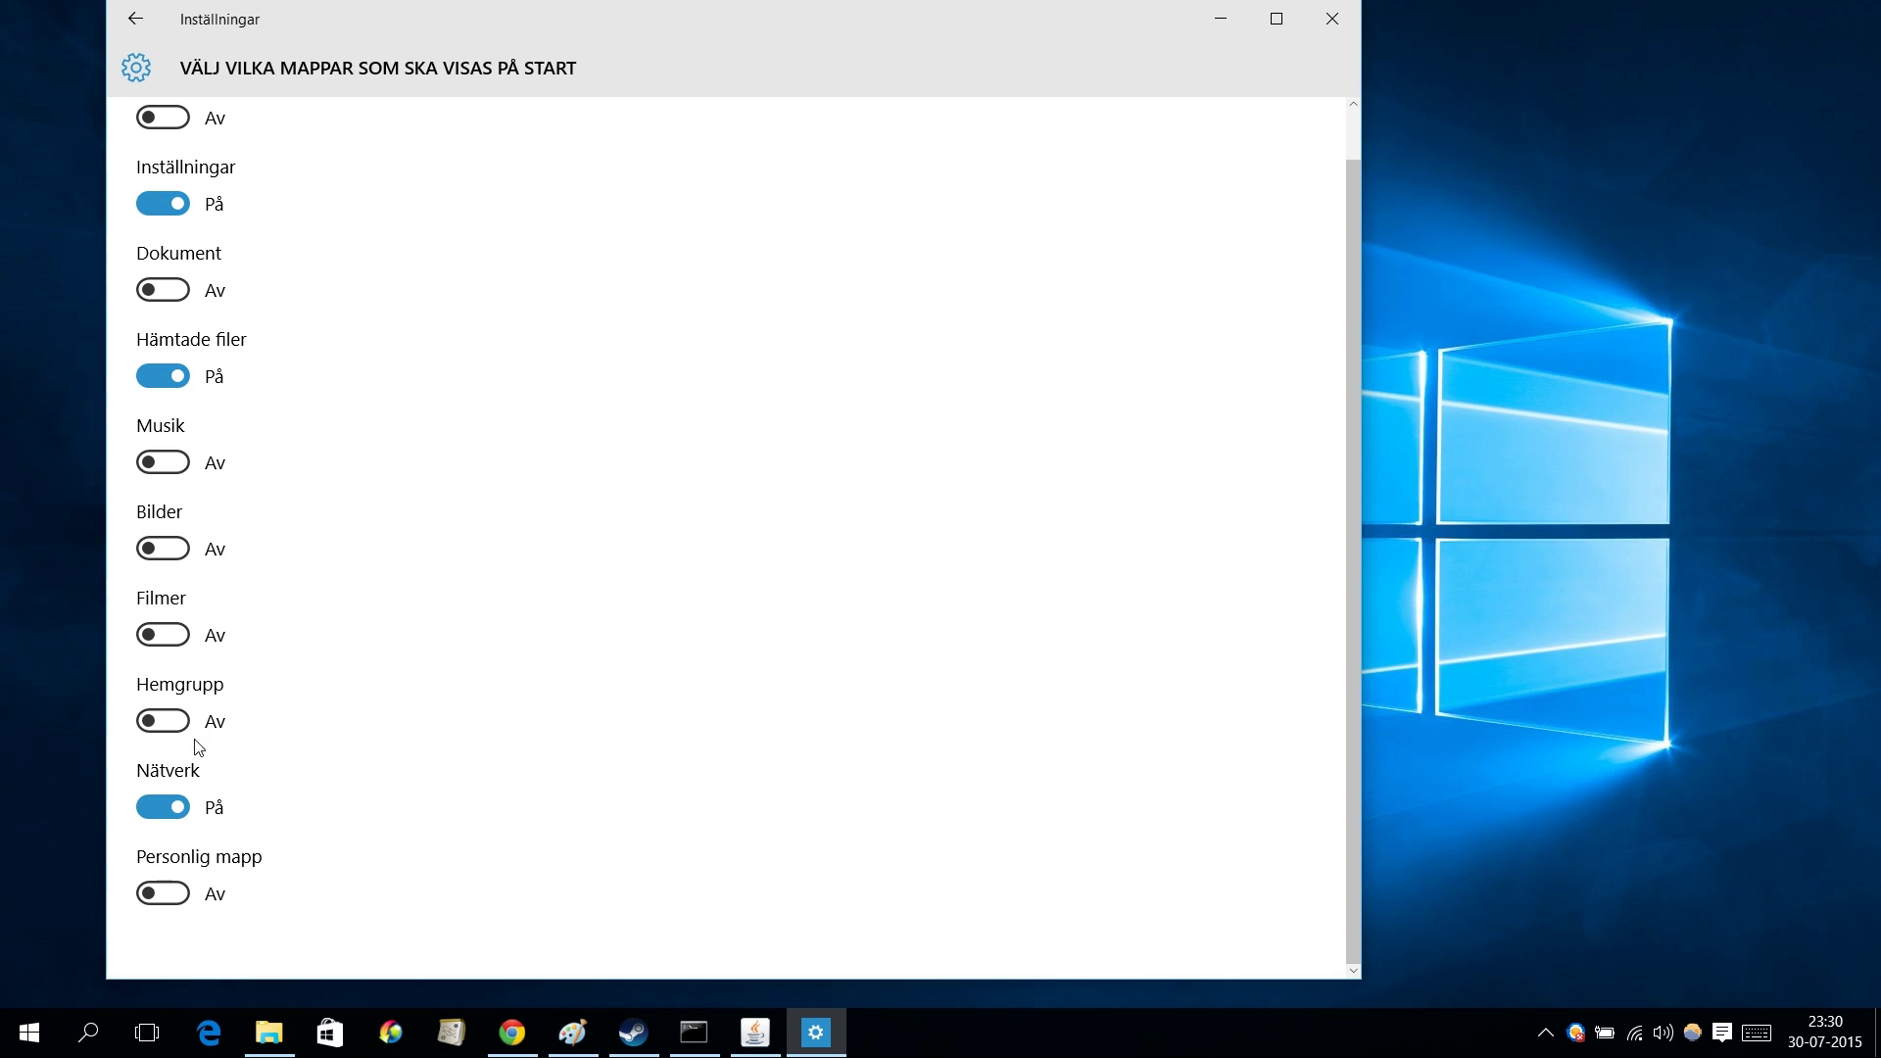
pyautogui.scroll(1, 310, 714)
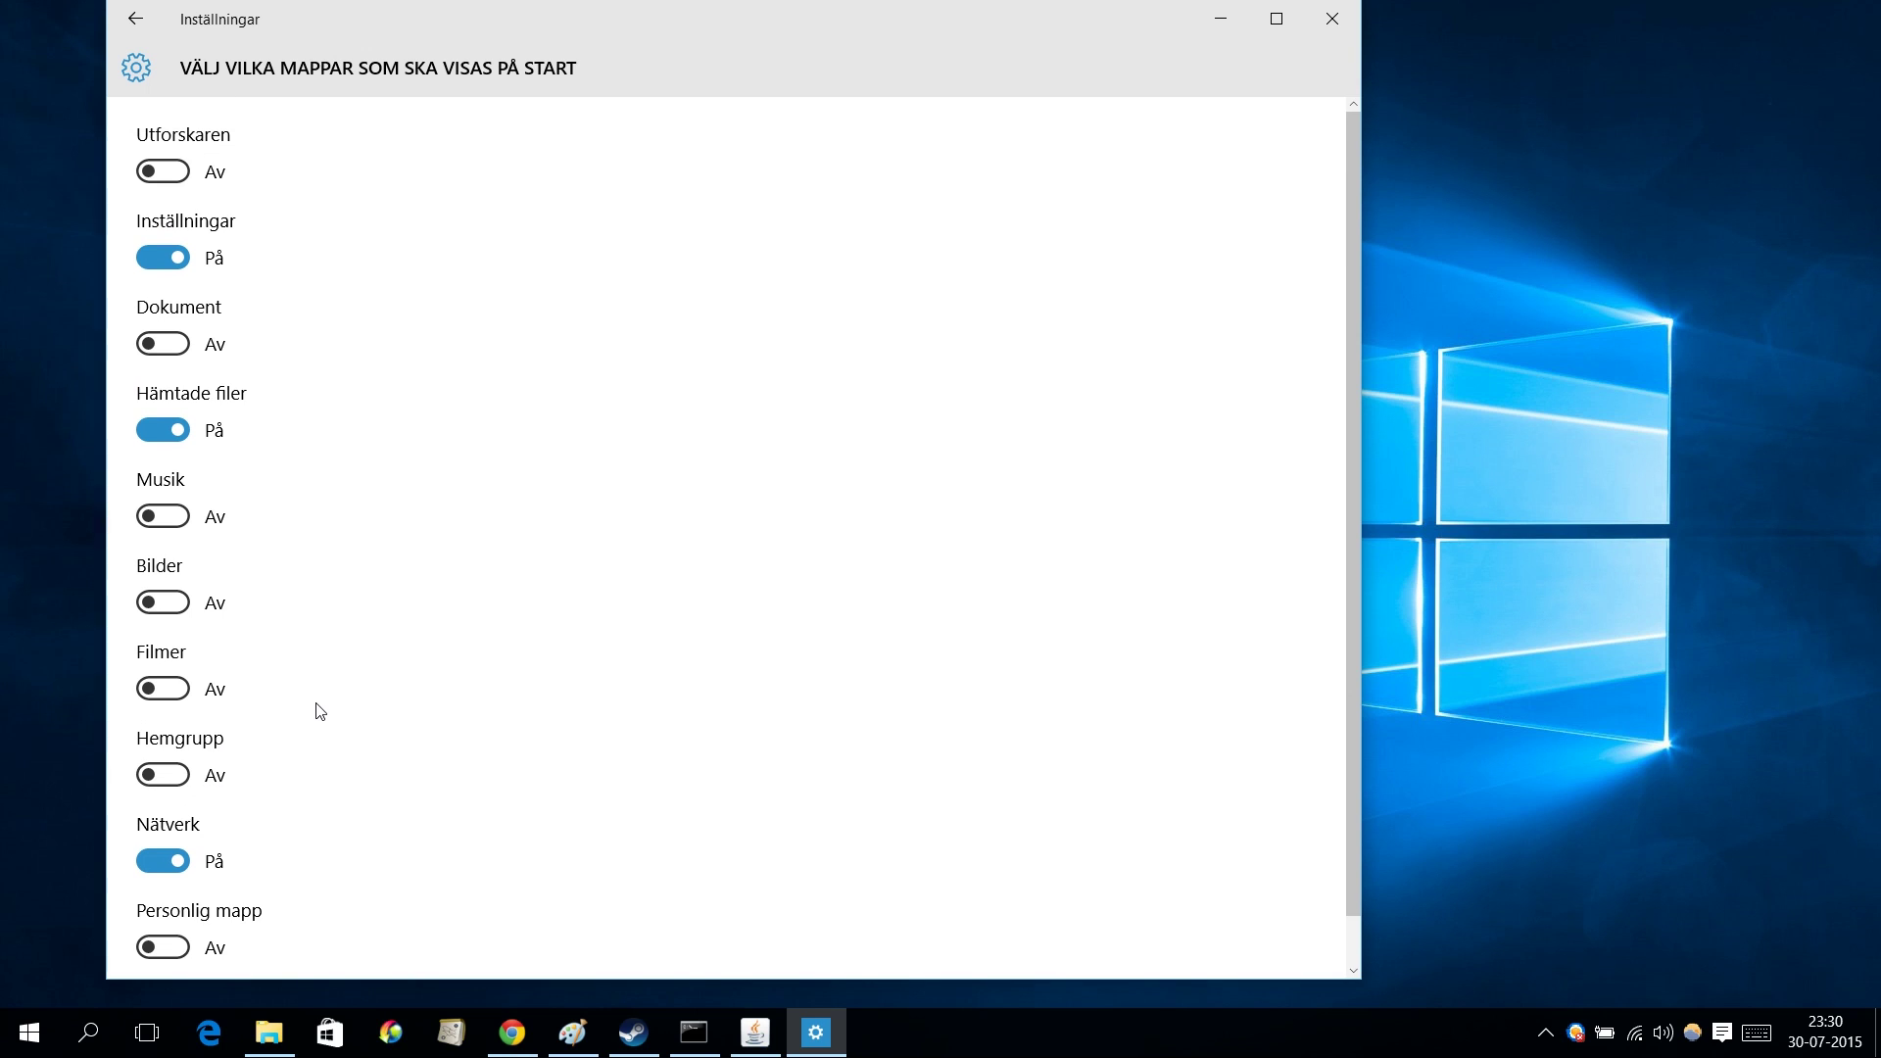
pyautogui.click(108, 19)
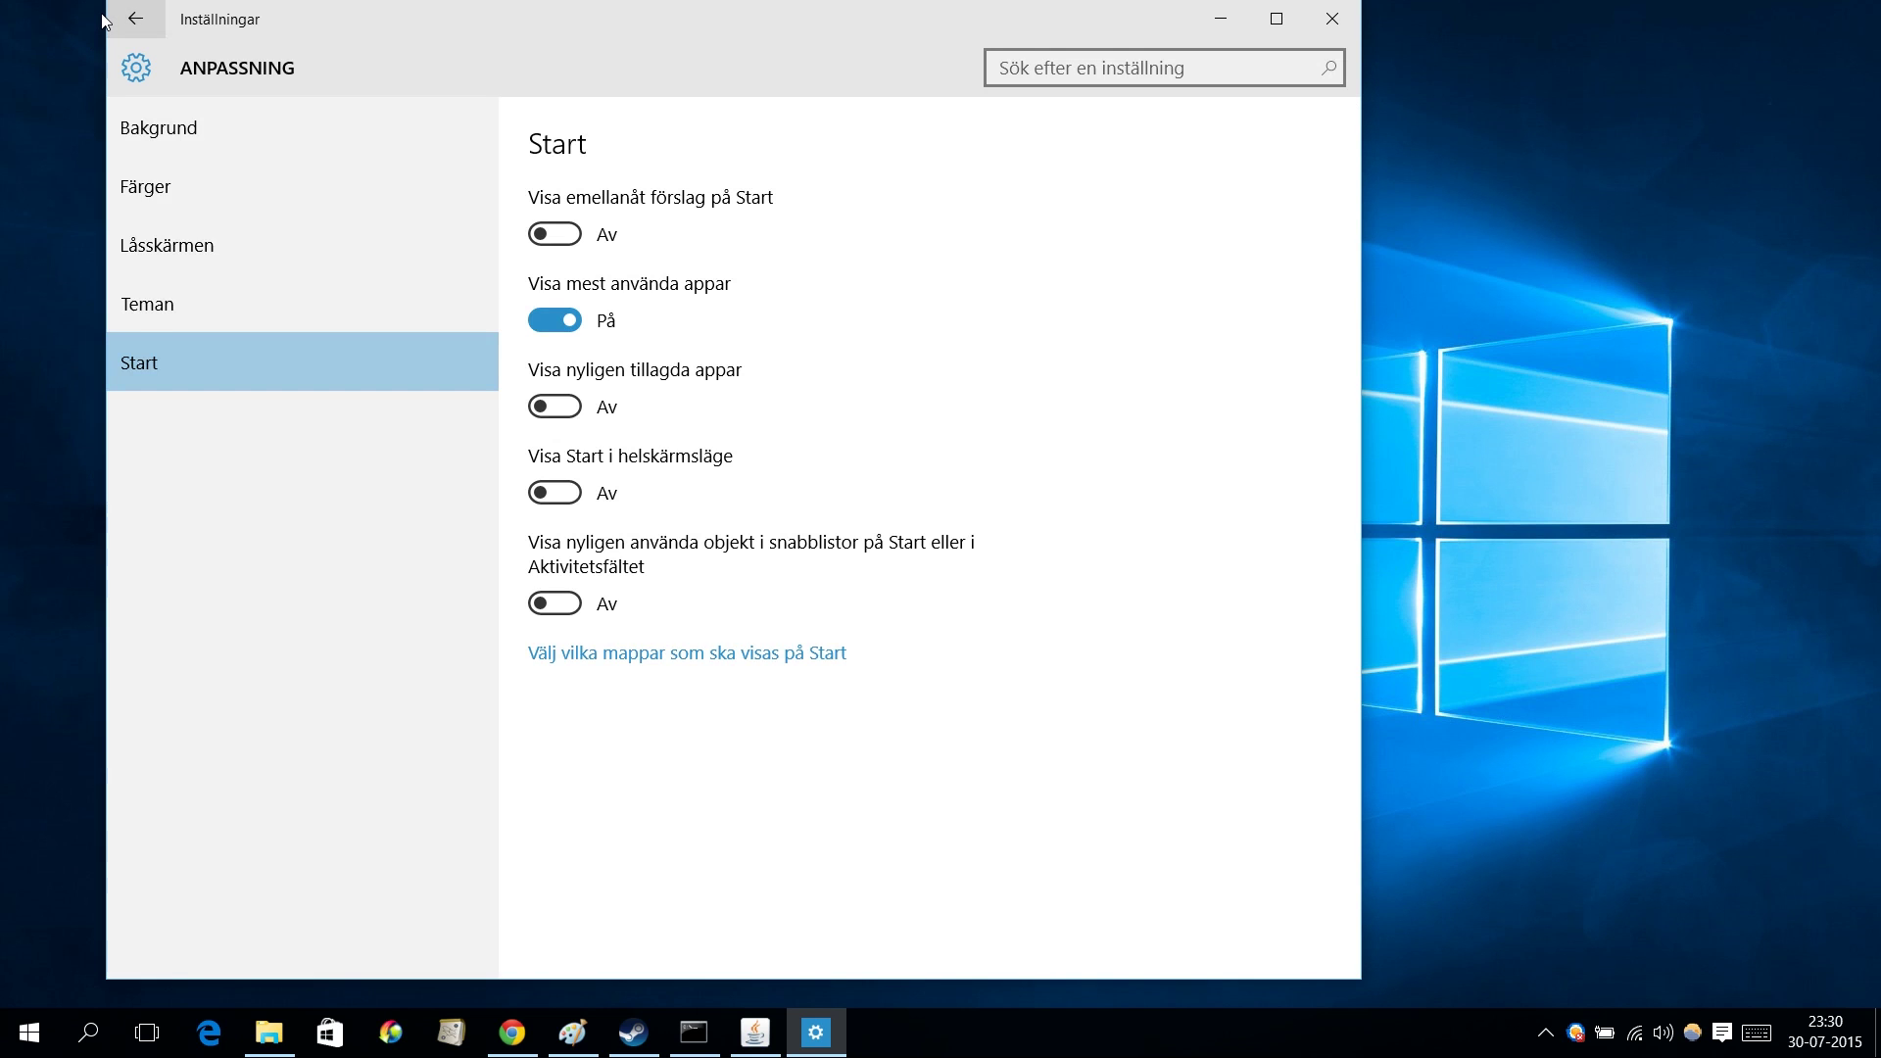
pyautogui.click(1331, 19)
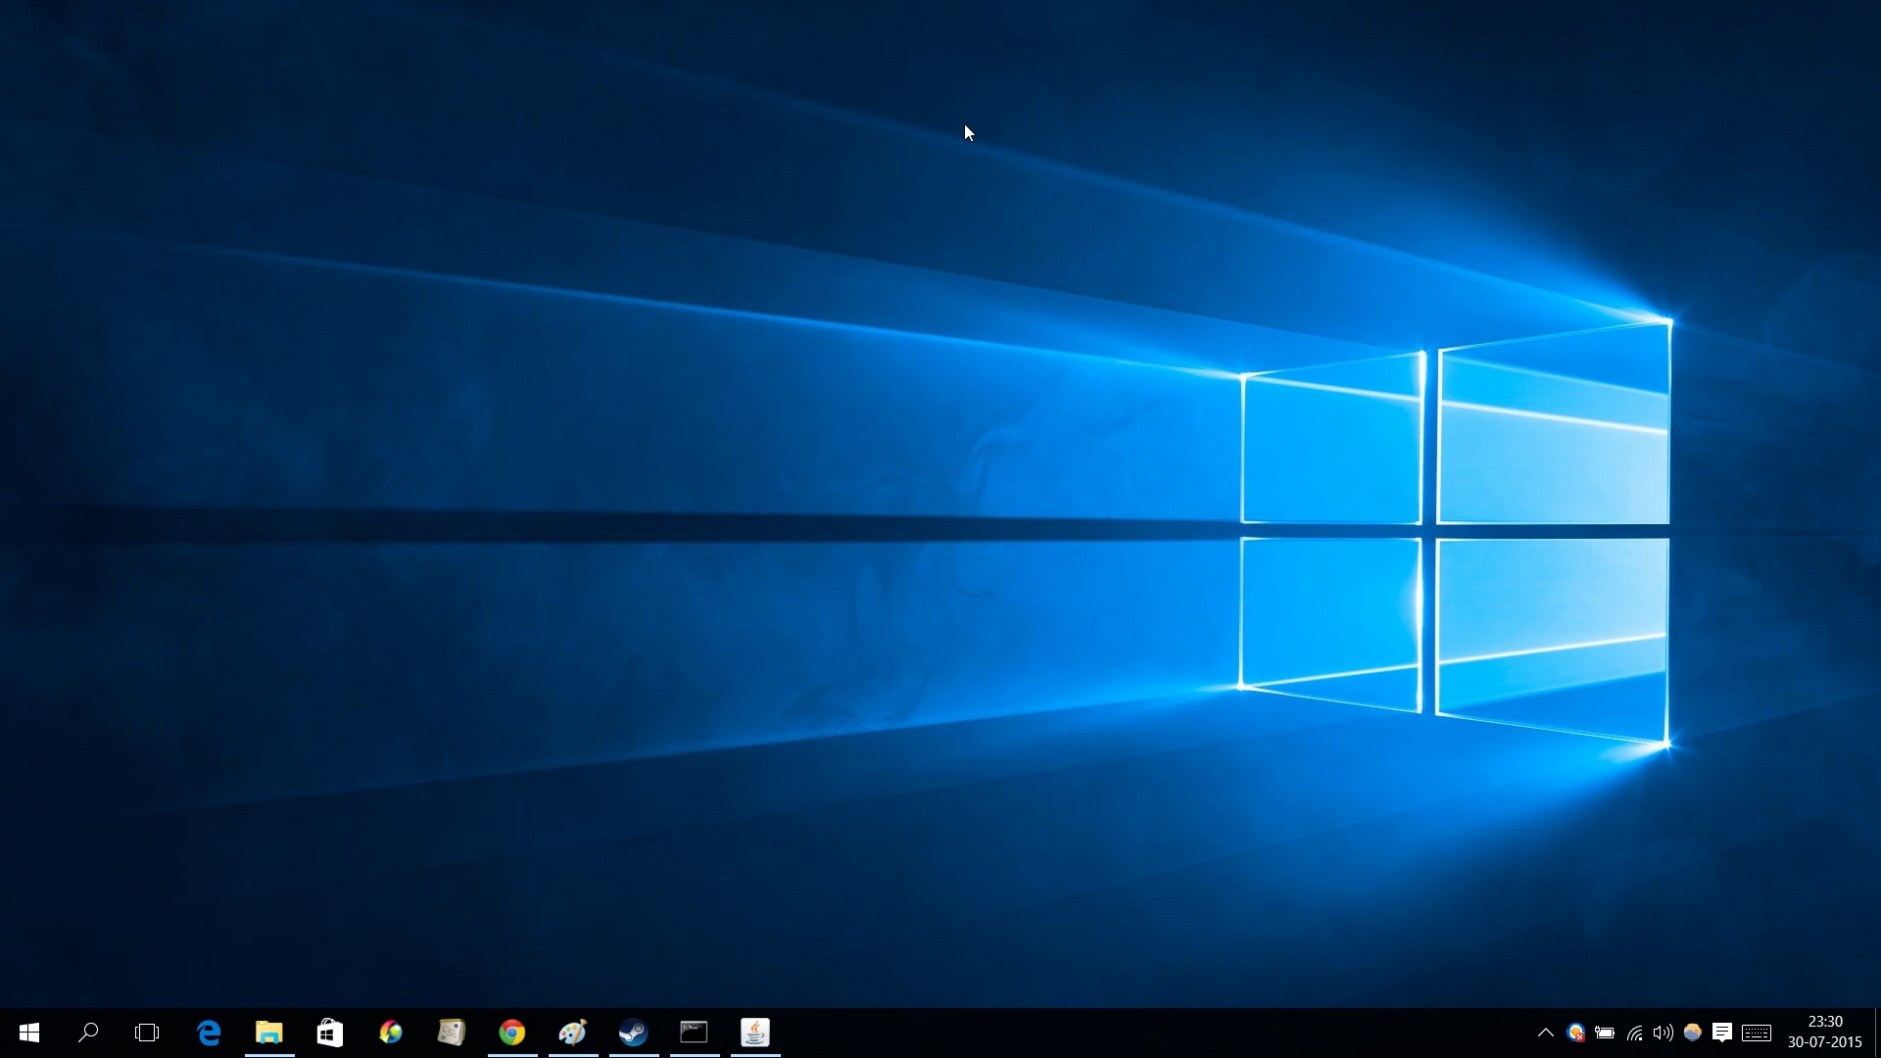
# Step: Remove the Wunderlist tile from the Start menu
pyautogui.press('super')
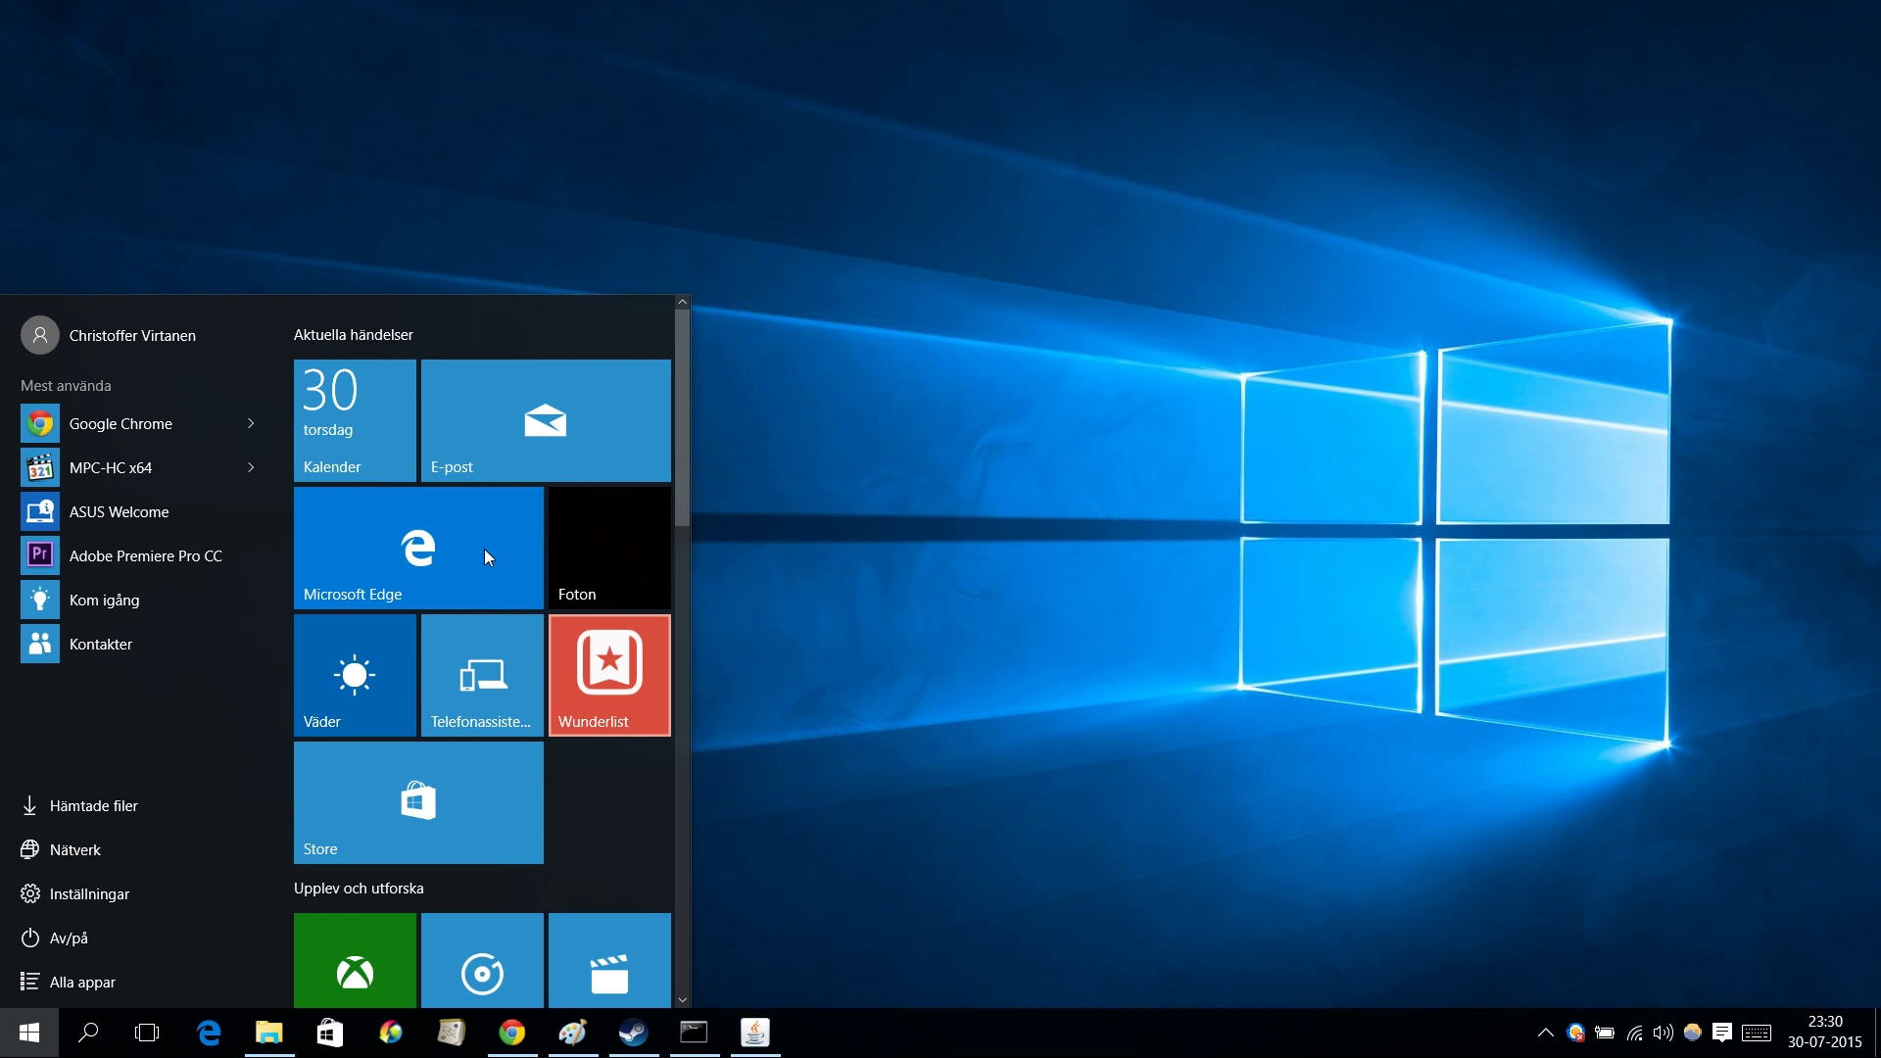
pyautogui.press('Menu')
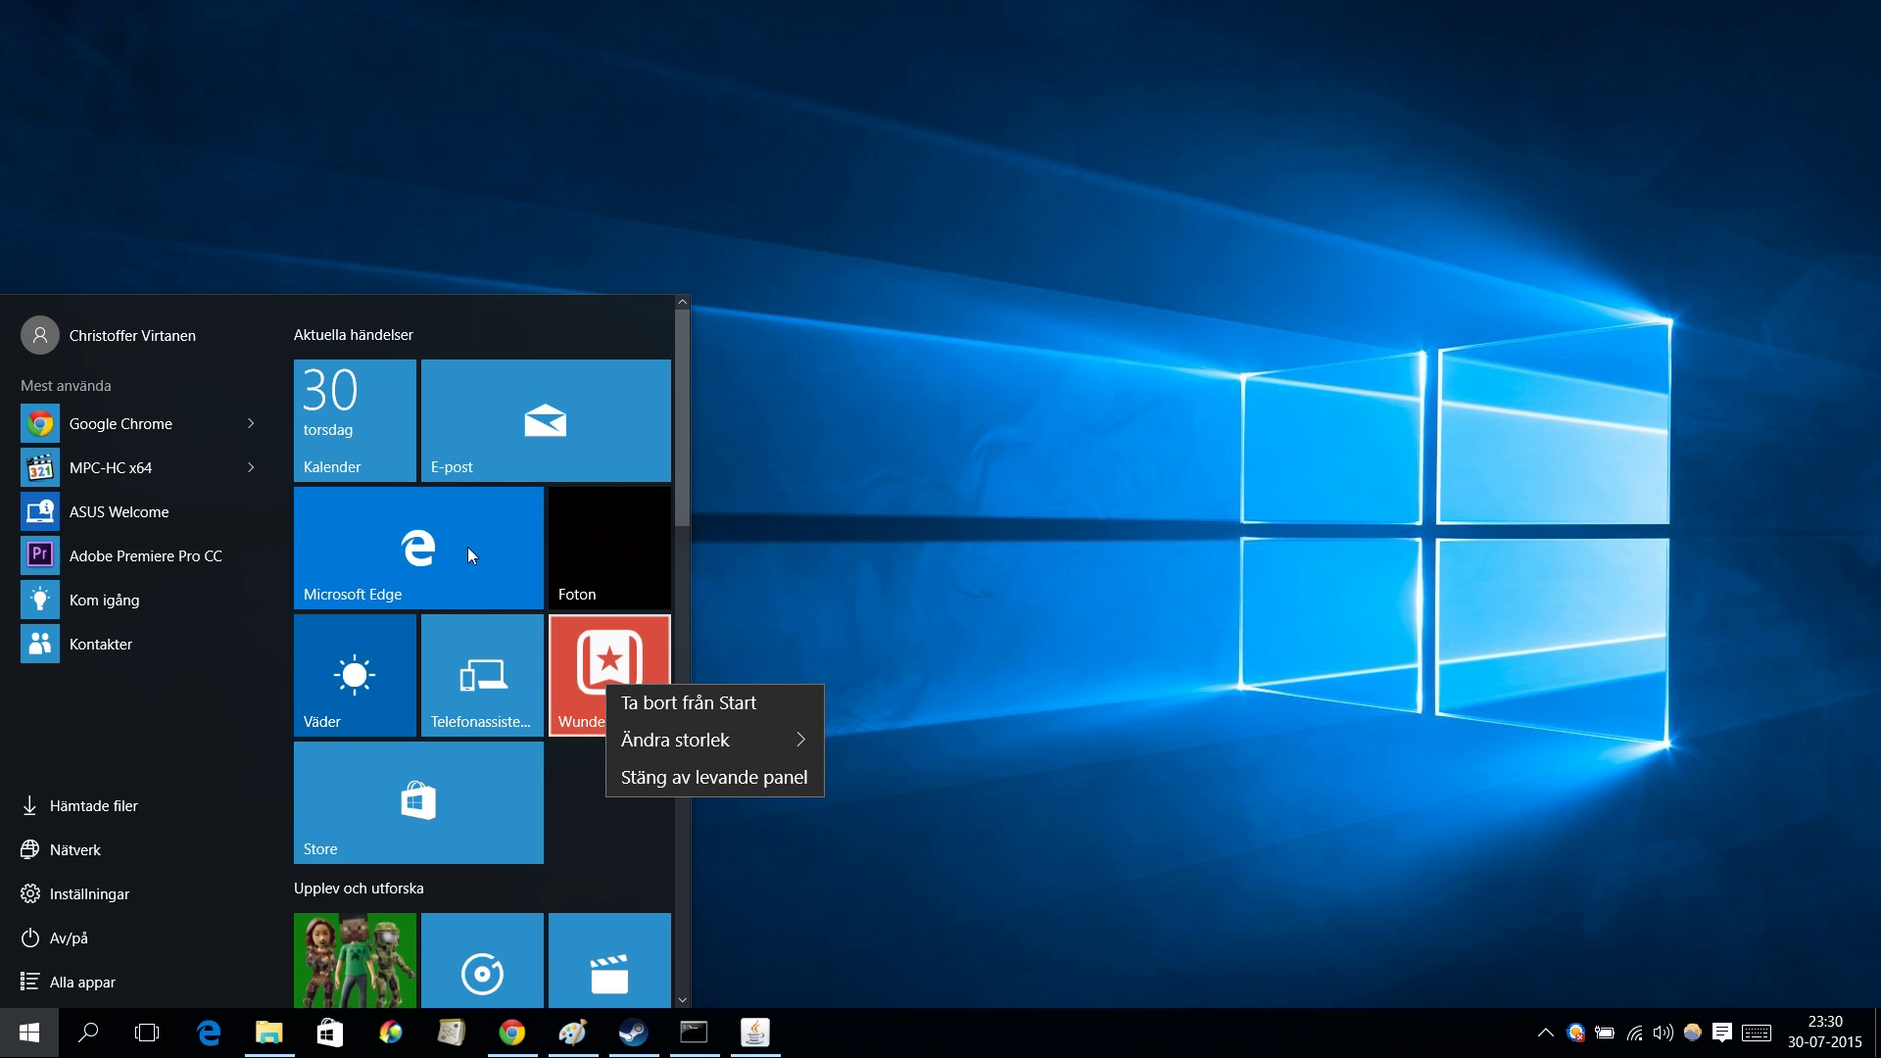
pyautogui.press('Down')
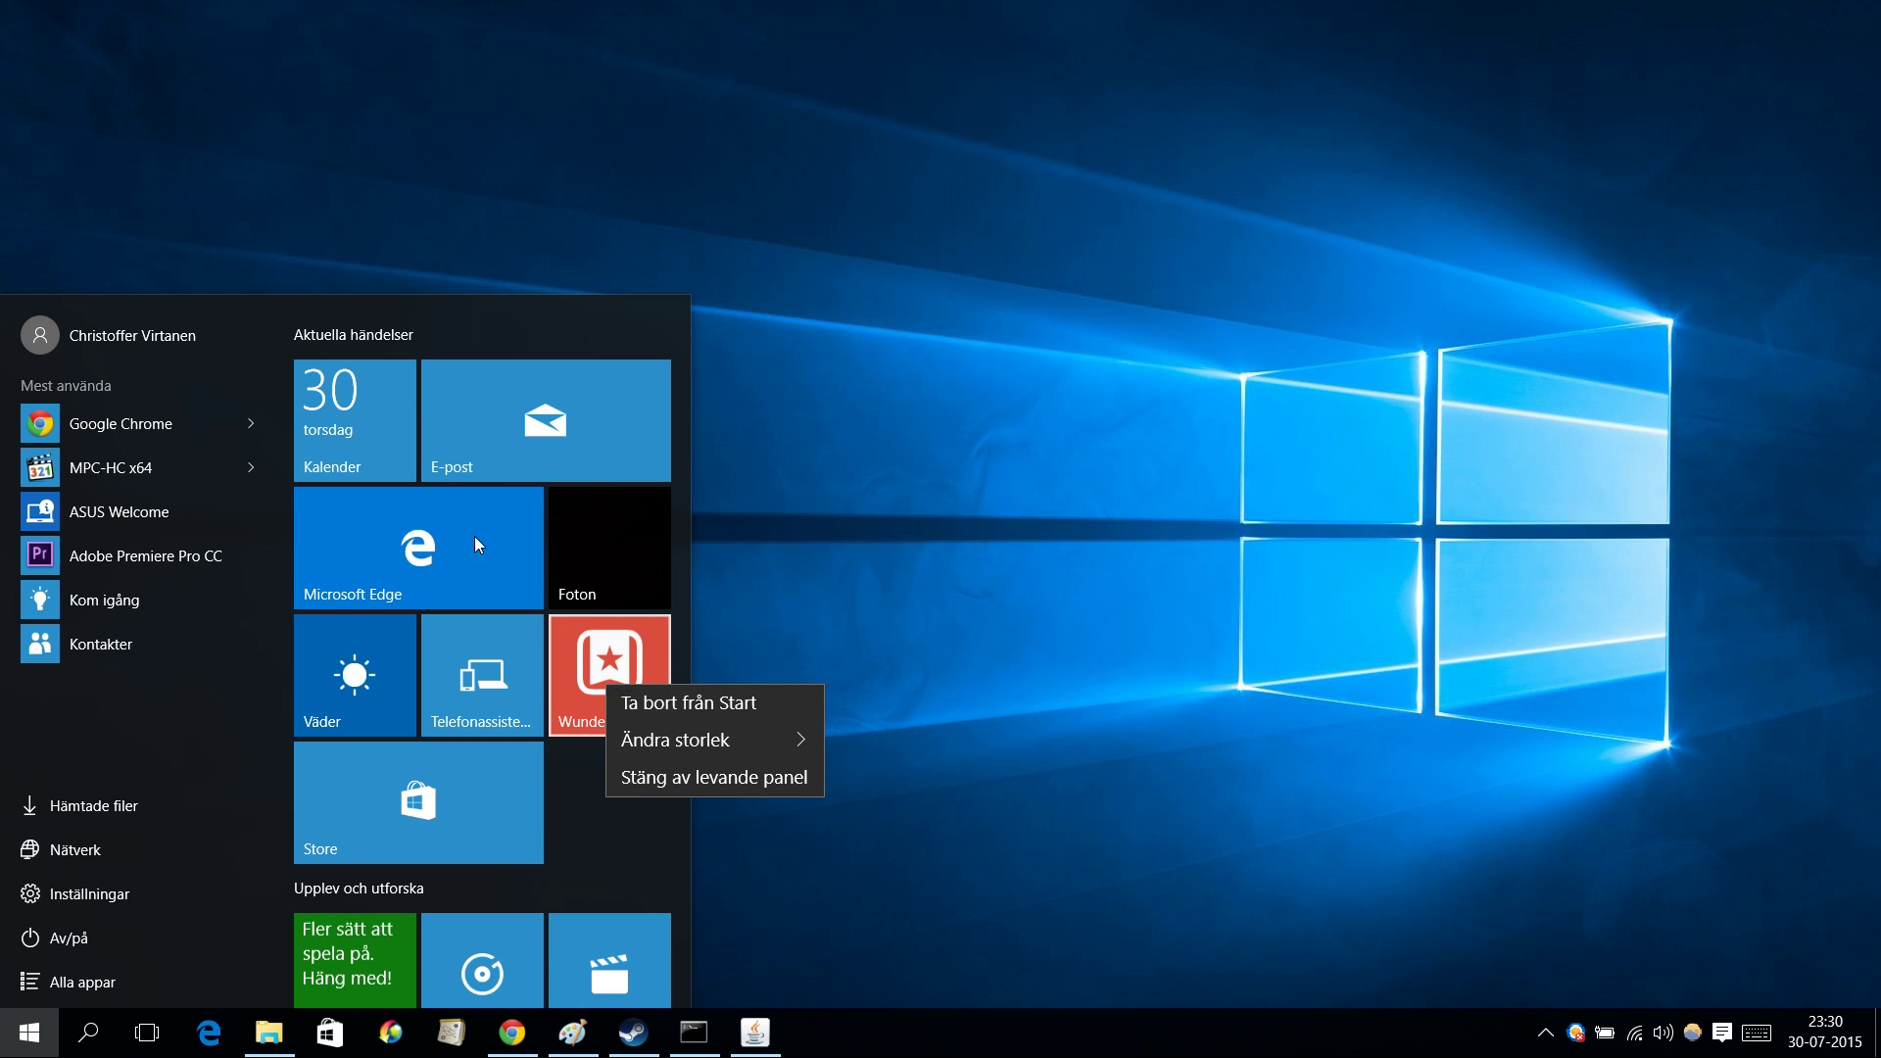
pyautogui.press('Down')
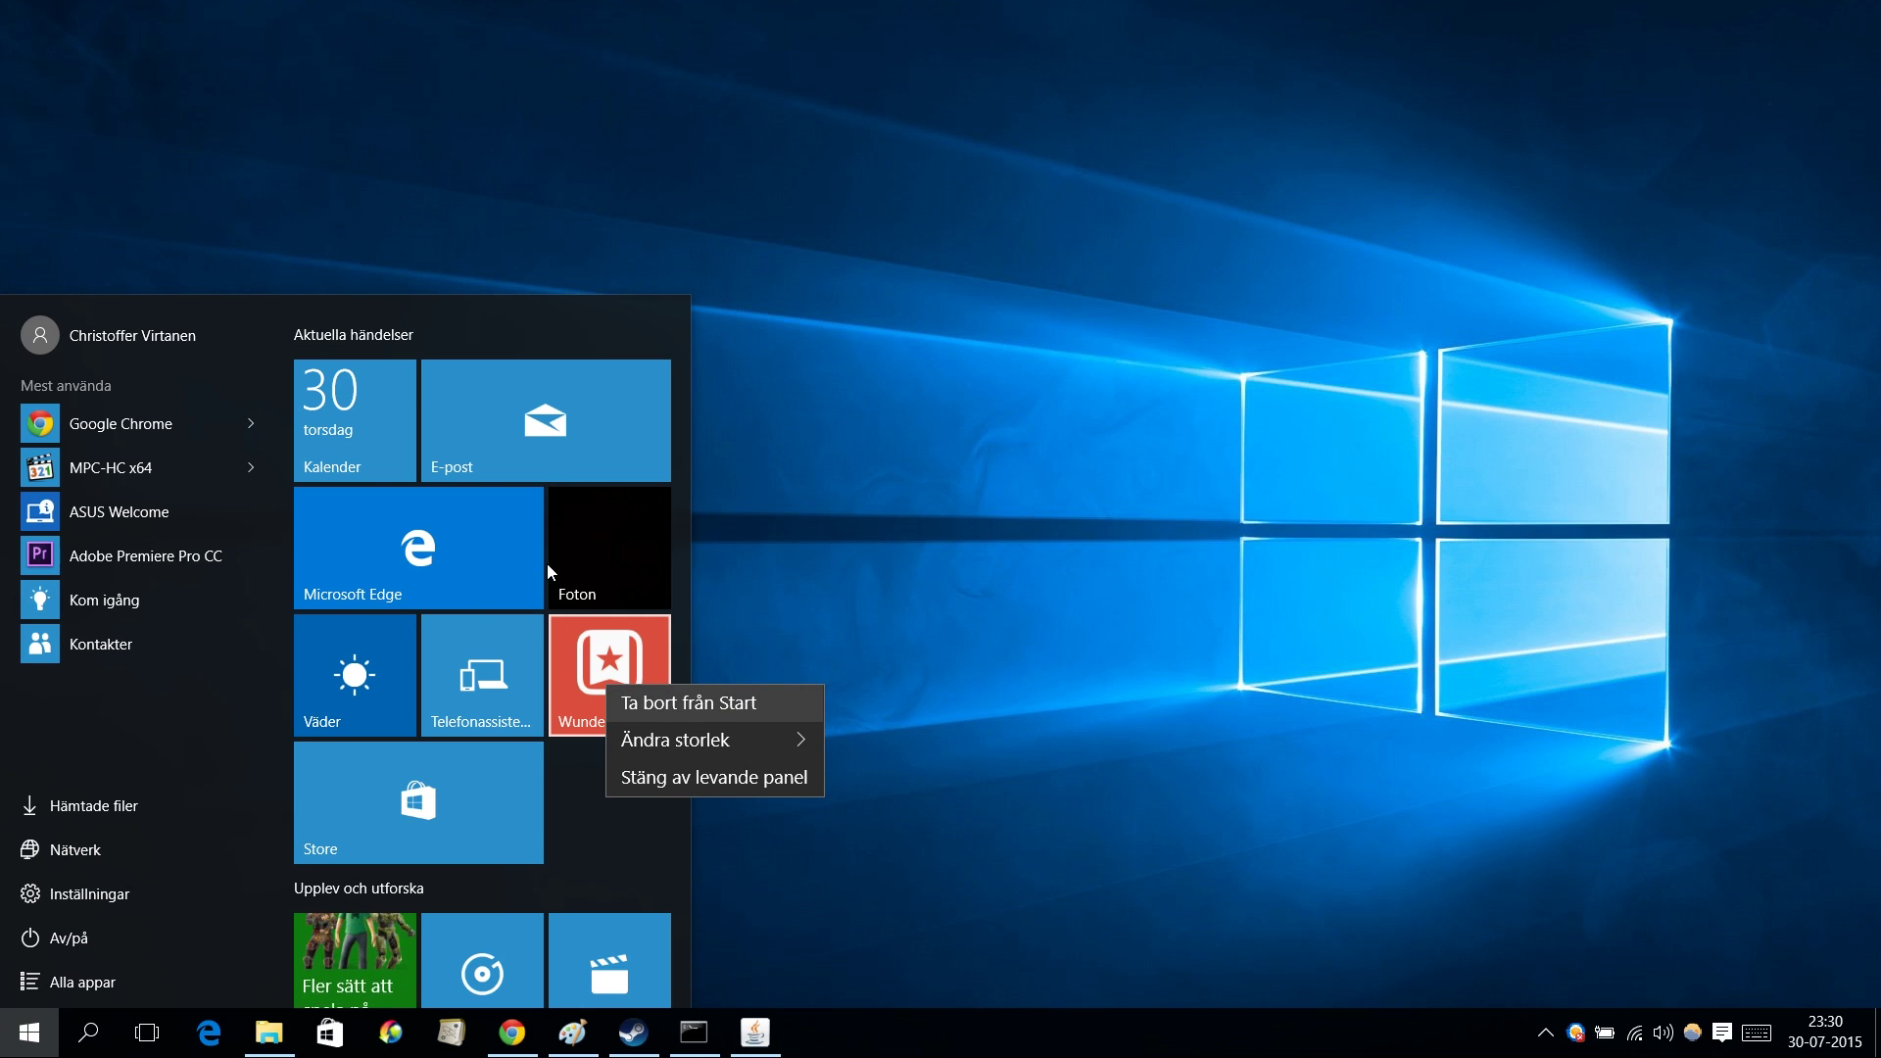
pyautogui.press('Down')
pyautogui.press('Return')
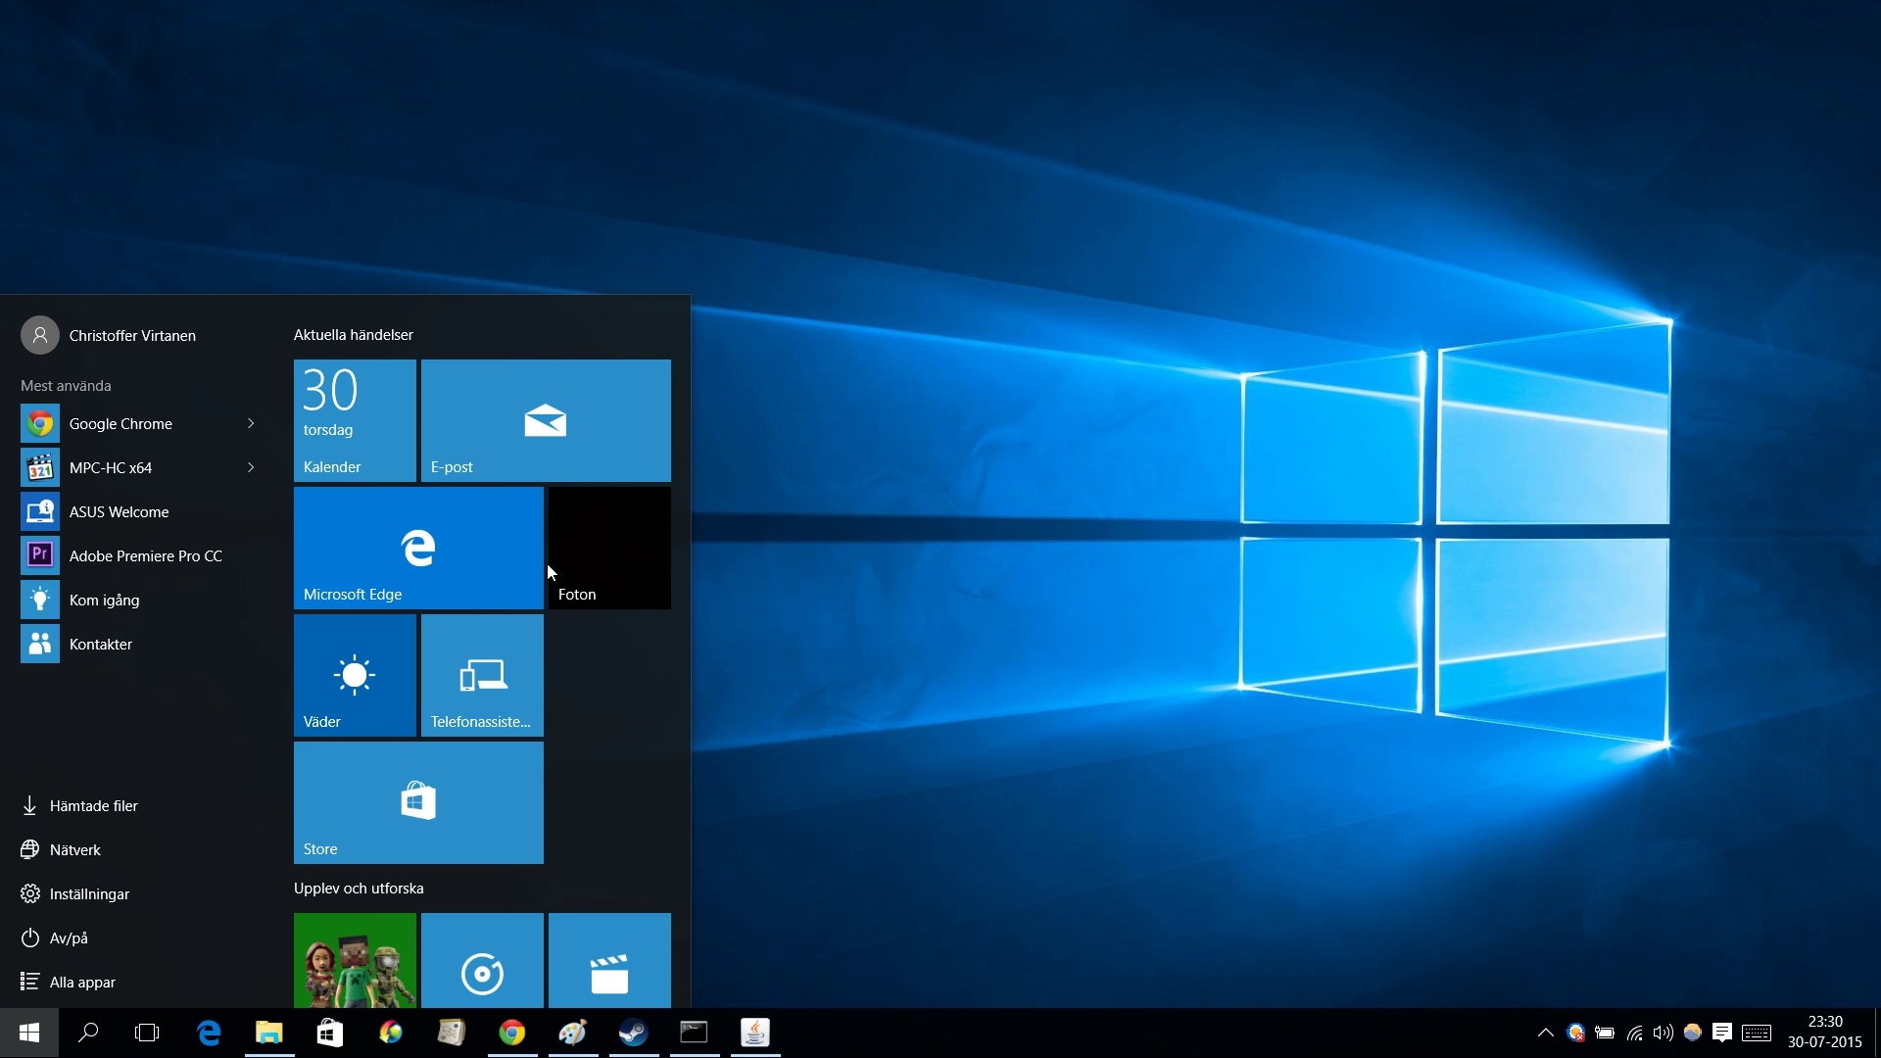
# Step: Remove the Store tile from the Start menu
pyautogui.scroll(-2, 480, 596)
pyautogui.scroll(1, 474, 541)
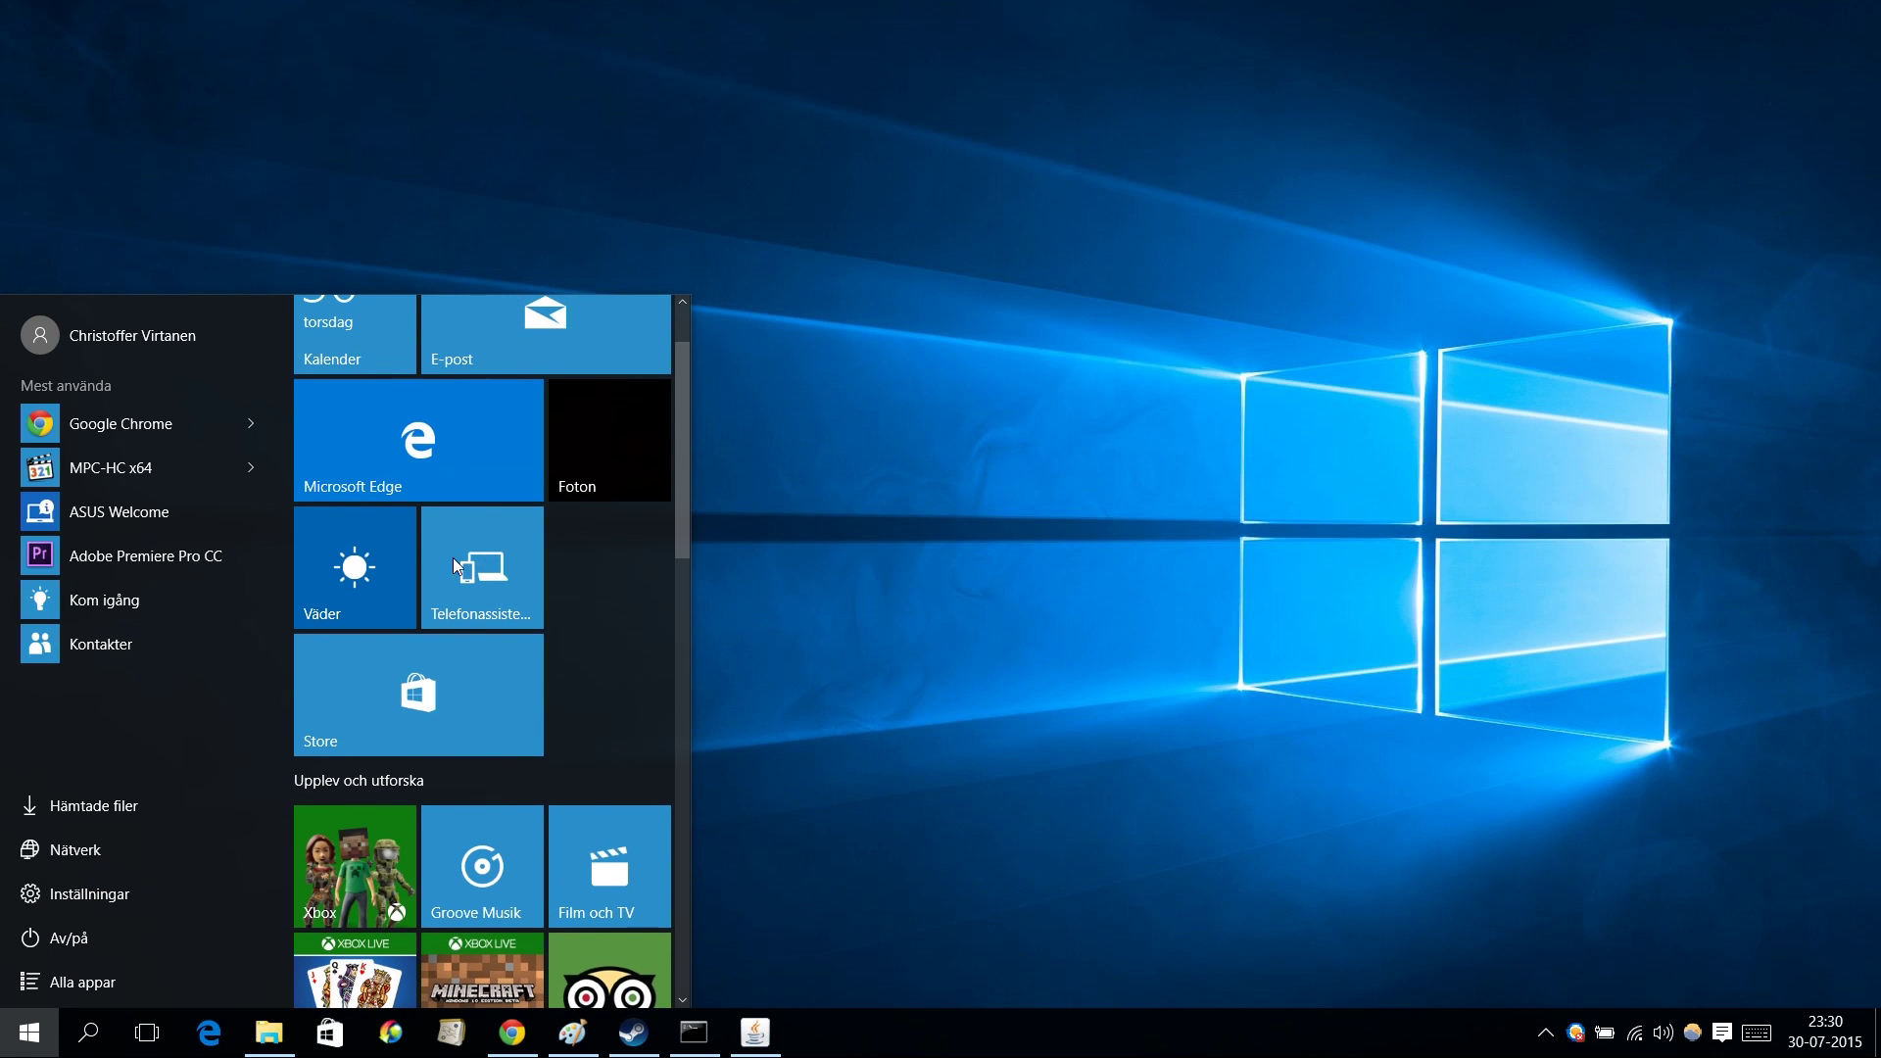
pyautogui.hotkey('shift', 'F10')
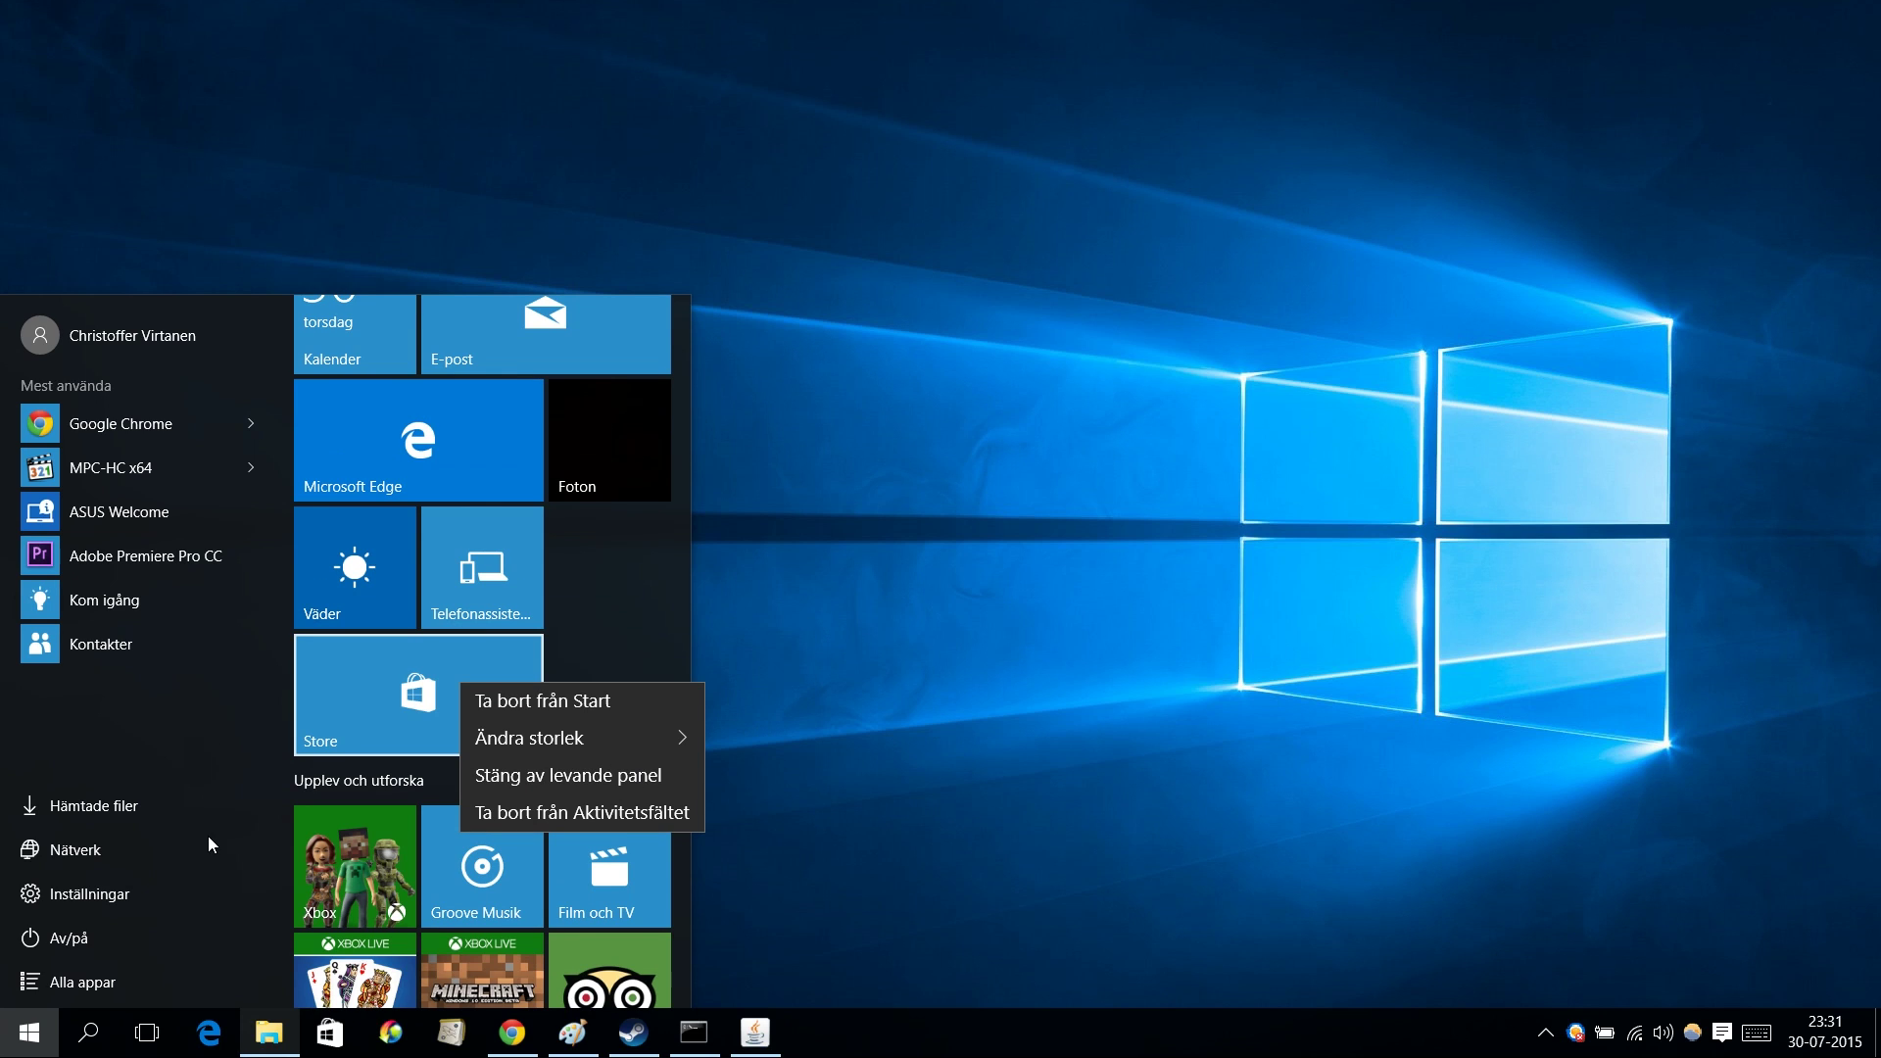
pyautogui.press('Down')
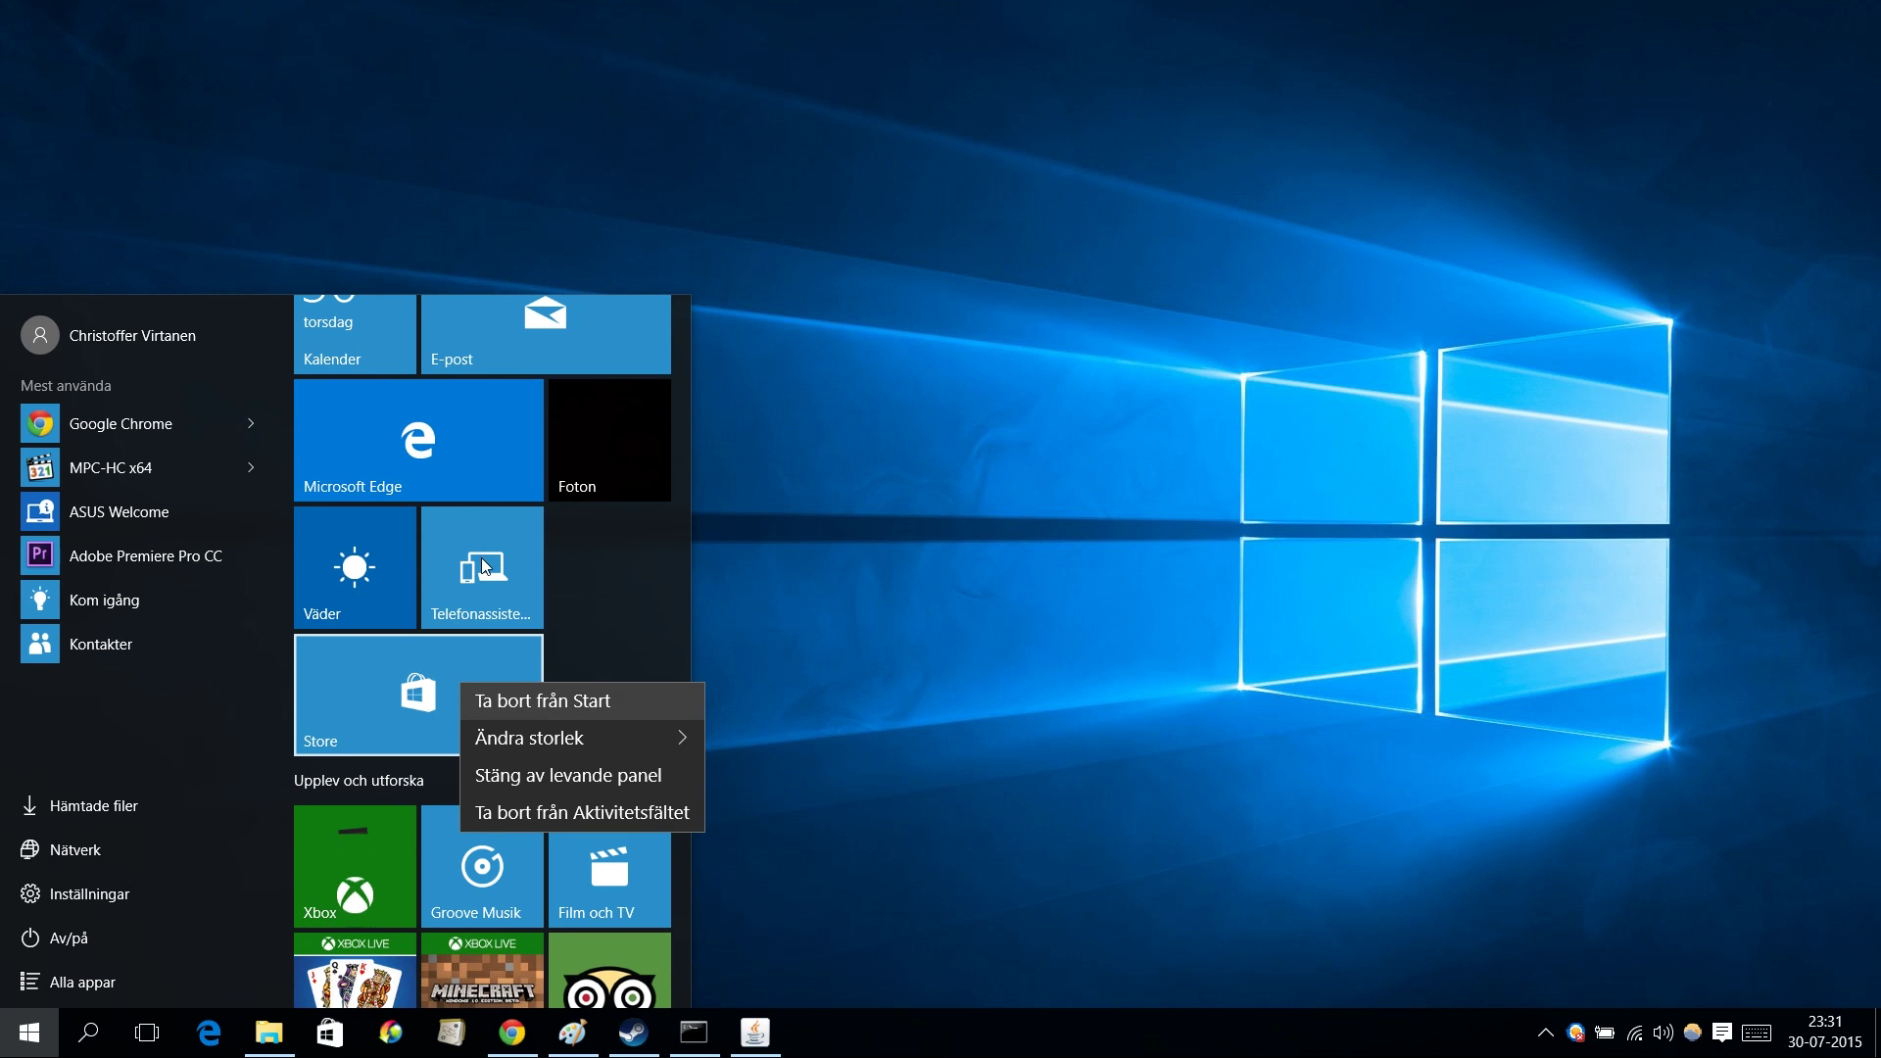
pyautogui.press('Return')
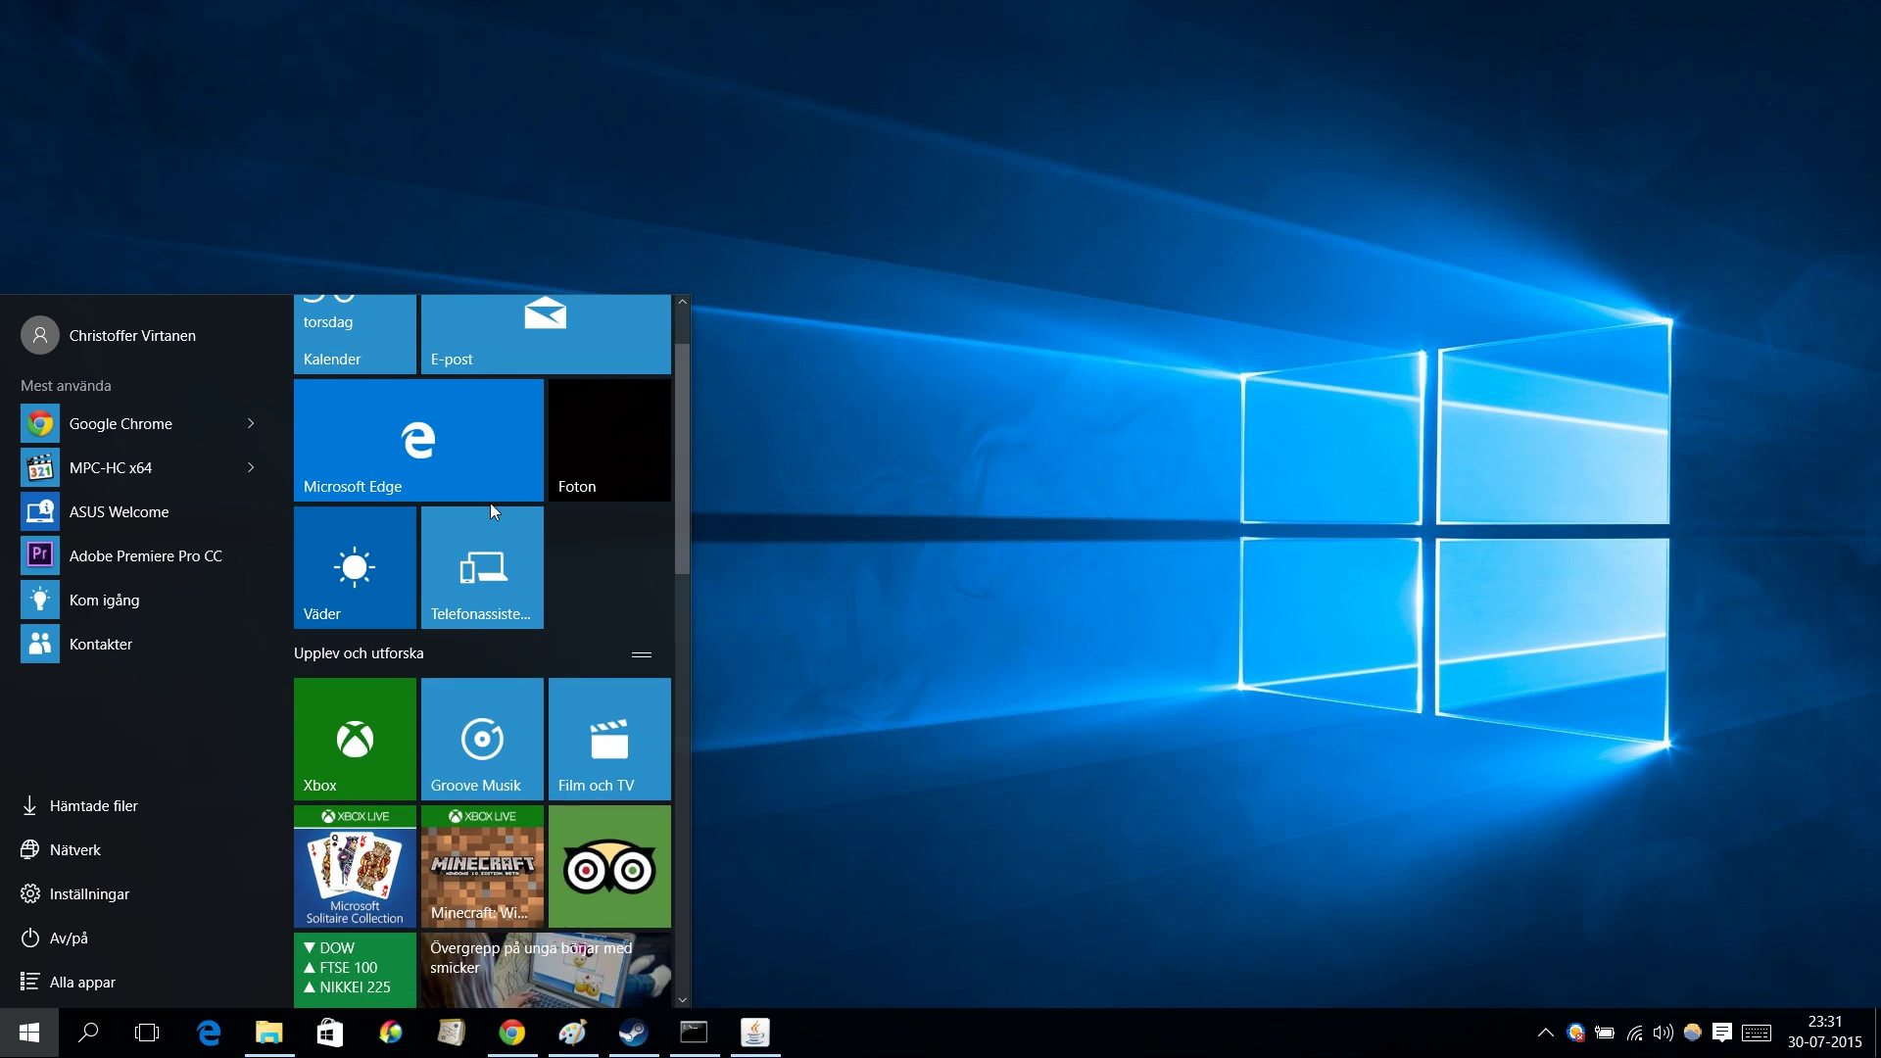
# Step: Remove the Väder and Telefonassistenten tiles from the Start menu
pyautogui.scroll(1, 500, 514)
pyautogui.press('Up')
pyautogui.hotkey('shift', 'F10')
pyautogui.press('Down')
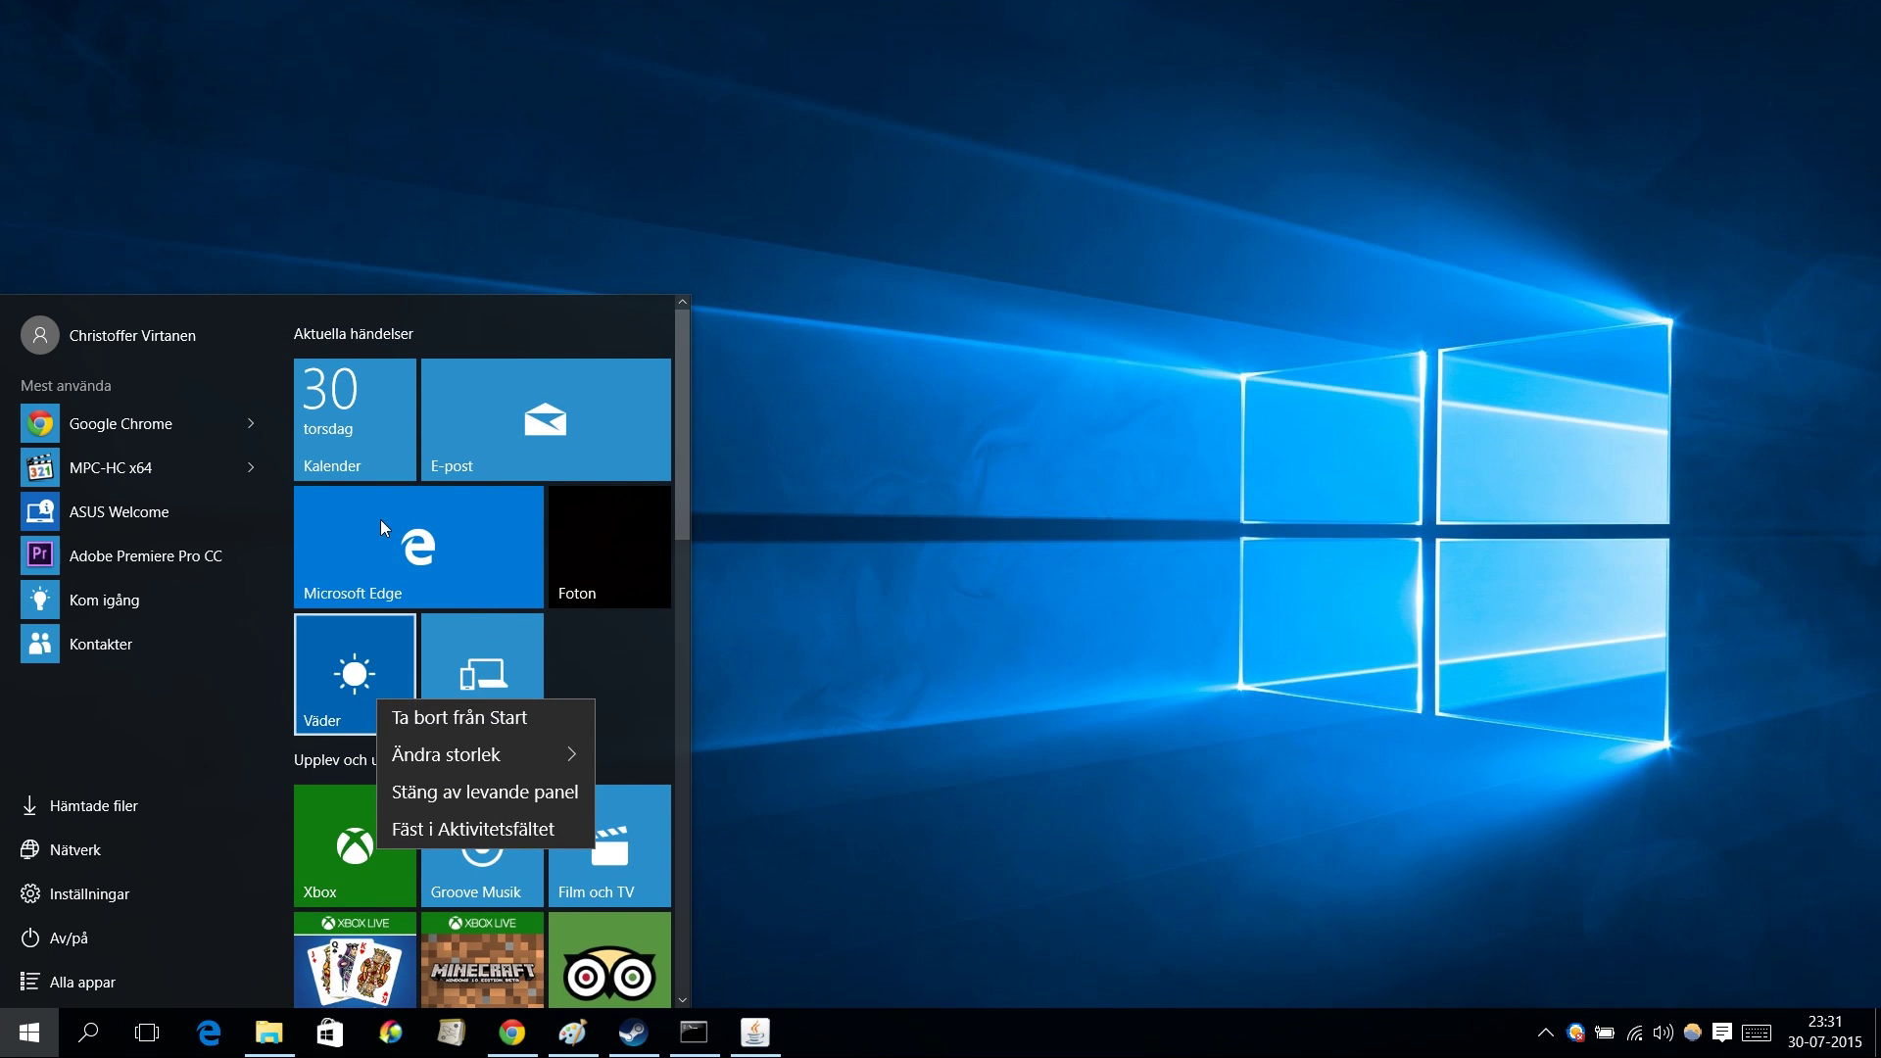
pyautogui.press('Return')
pyautogui.hotkey('shift', 'F10')
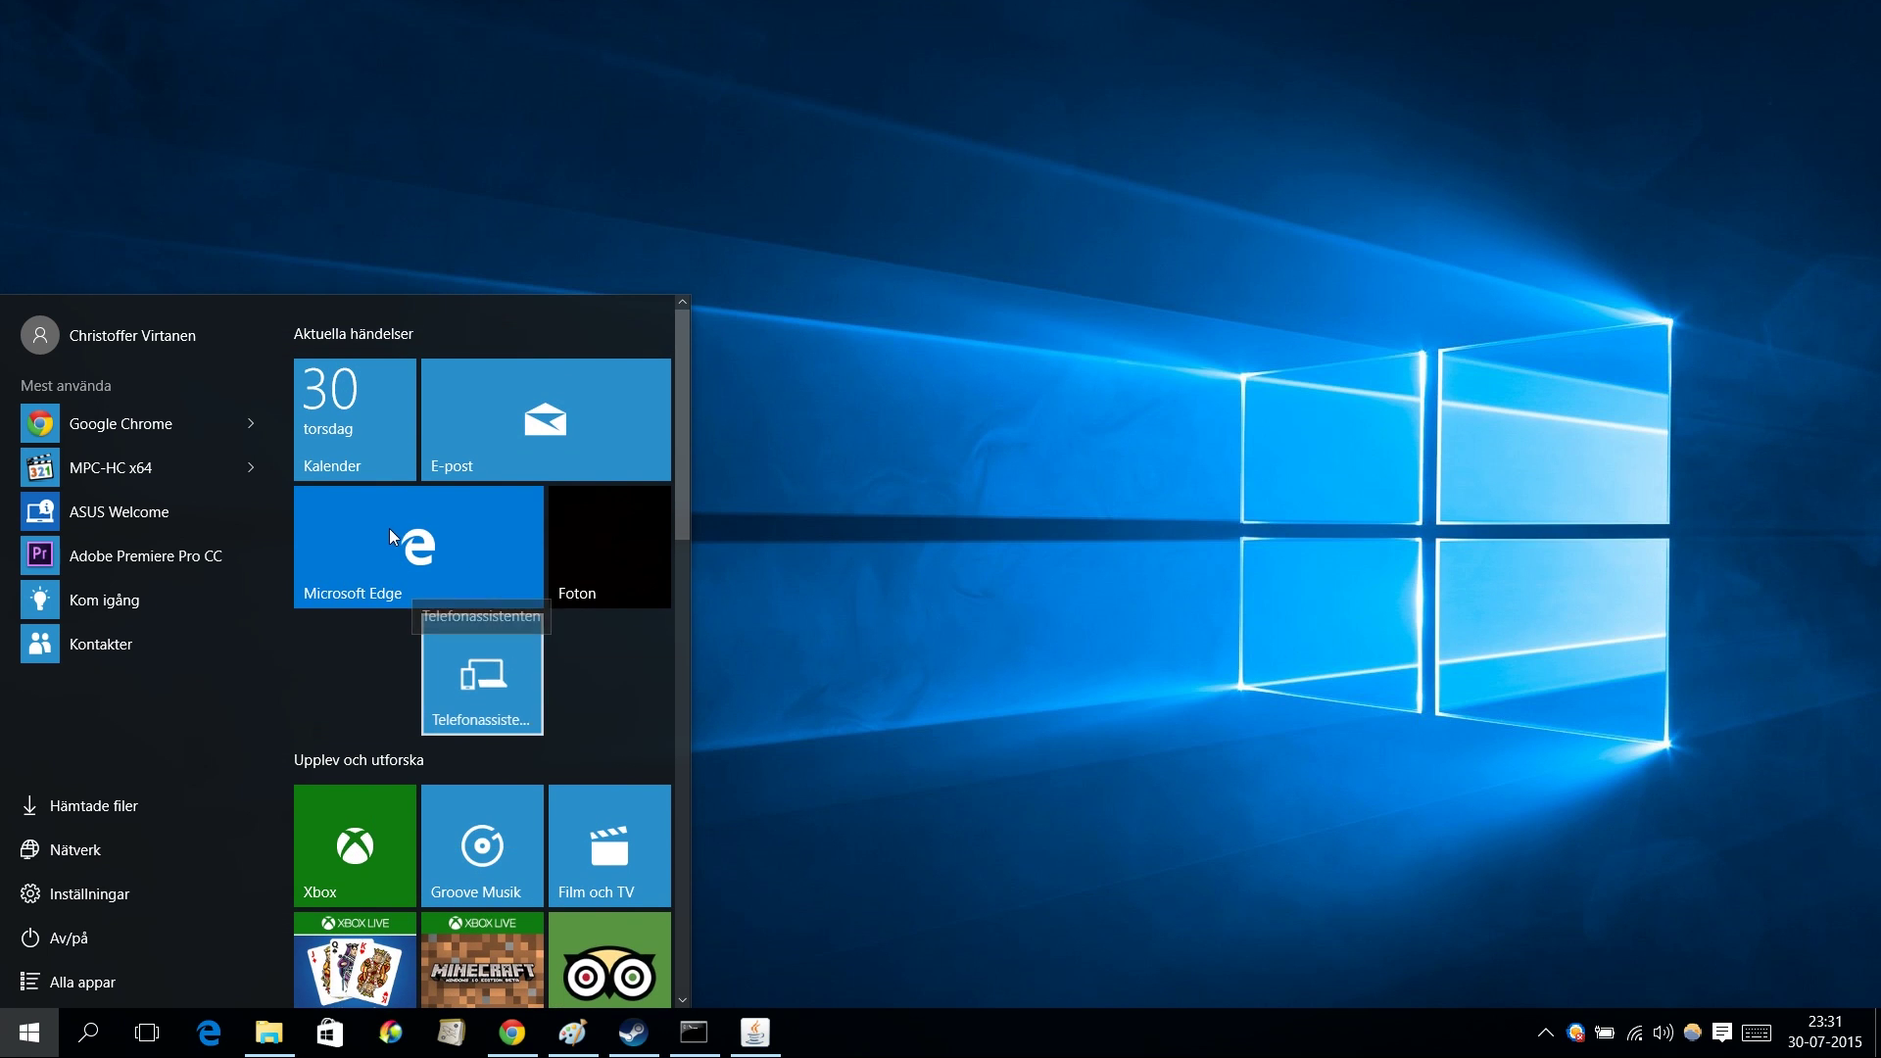
pyautogui.press('Return')
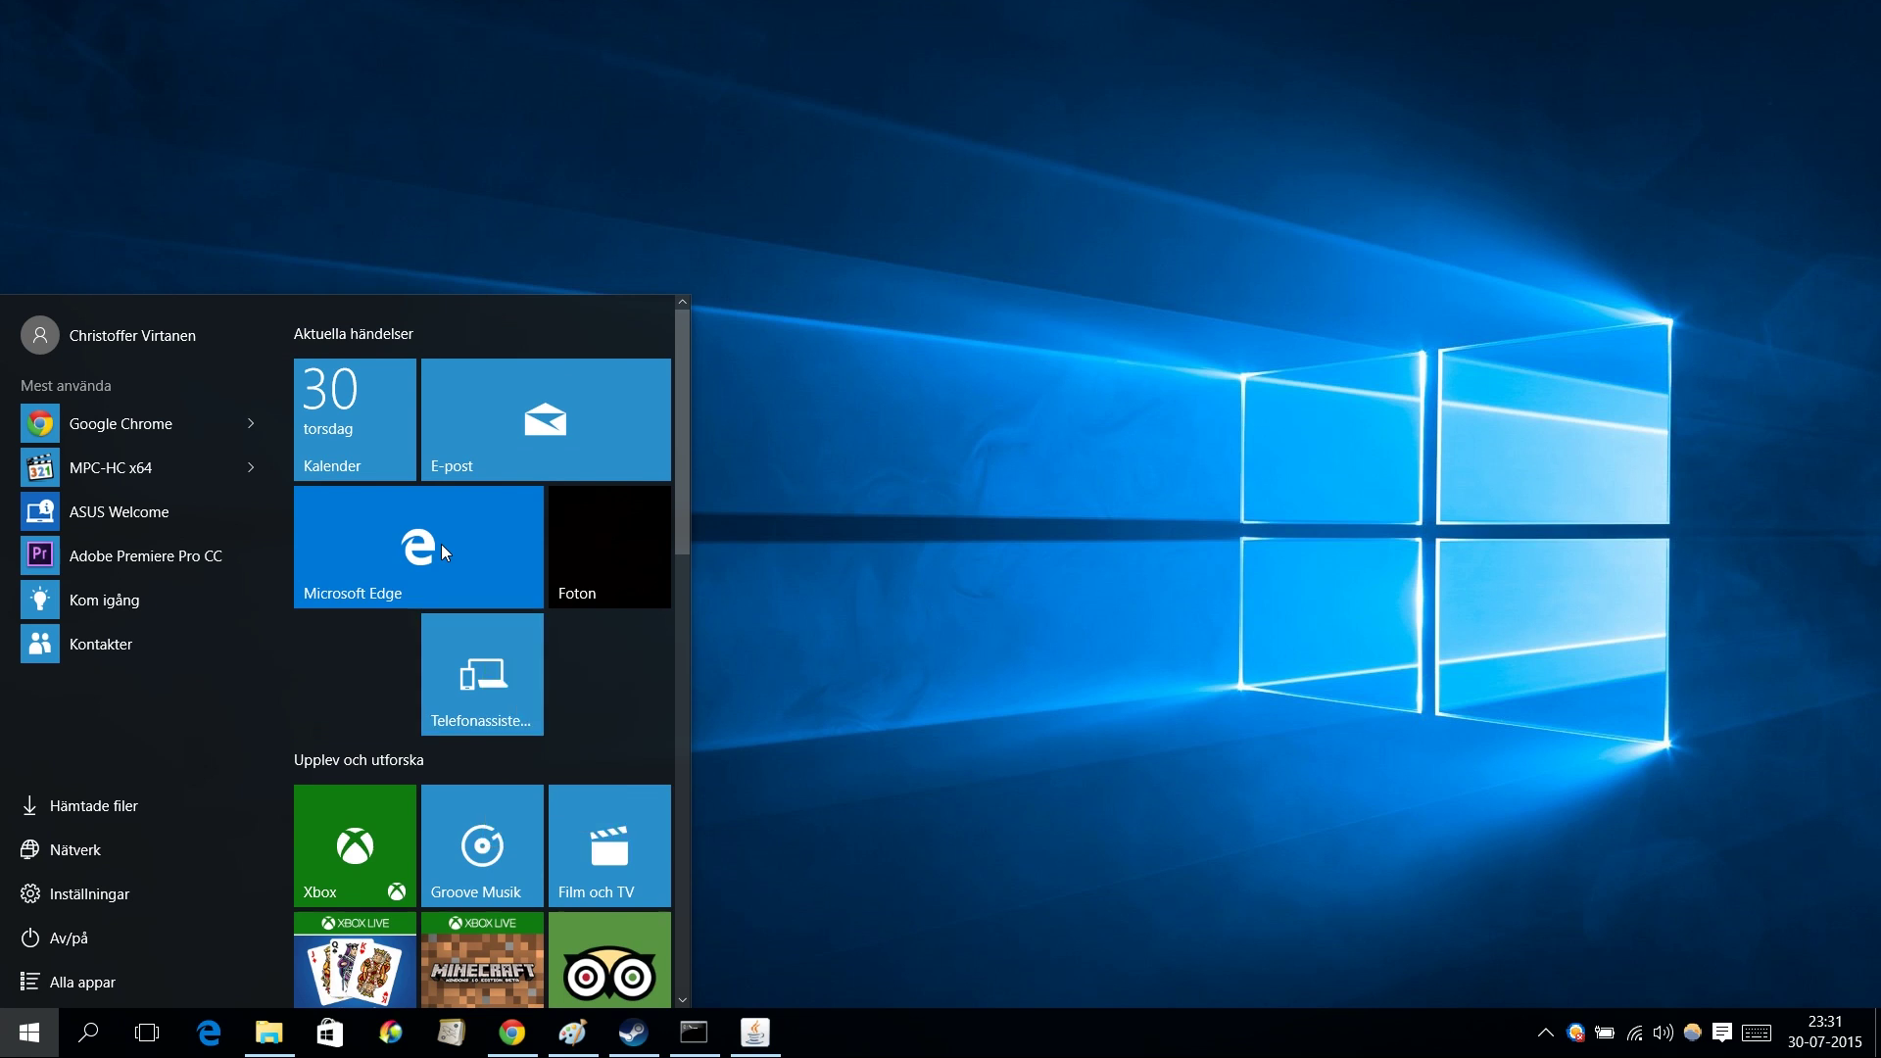
# Step: Remove the Foton and Microsoft Edge tiles from the Start menu
pyautogui.press('Up')
pyautogui.hotkey('shift', 'F10')
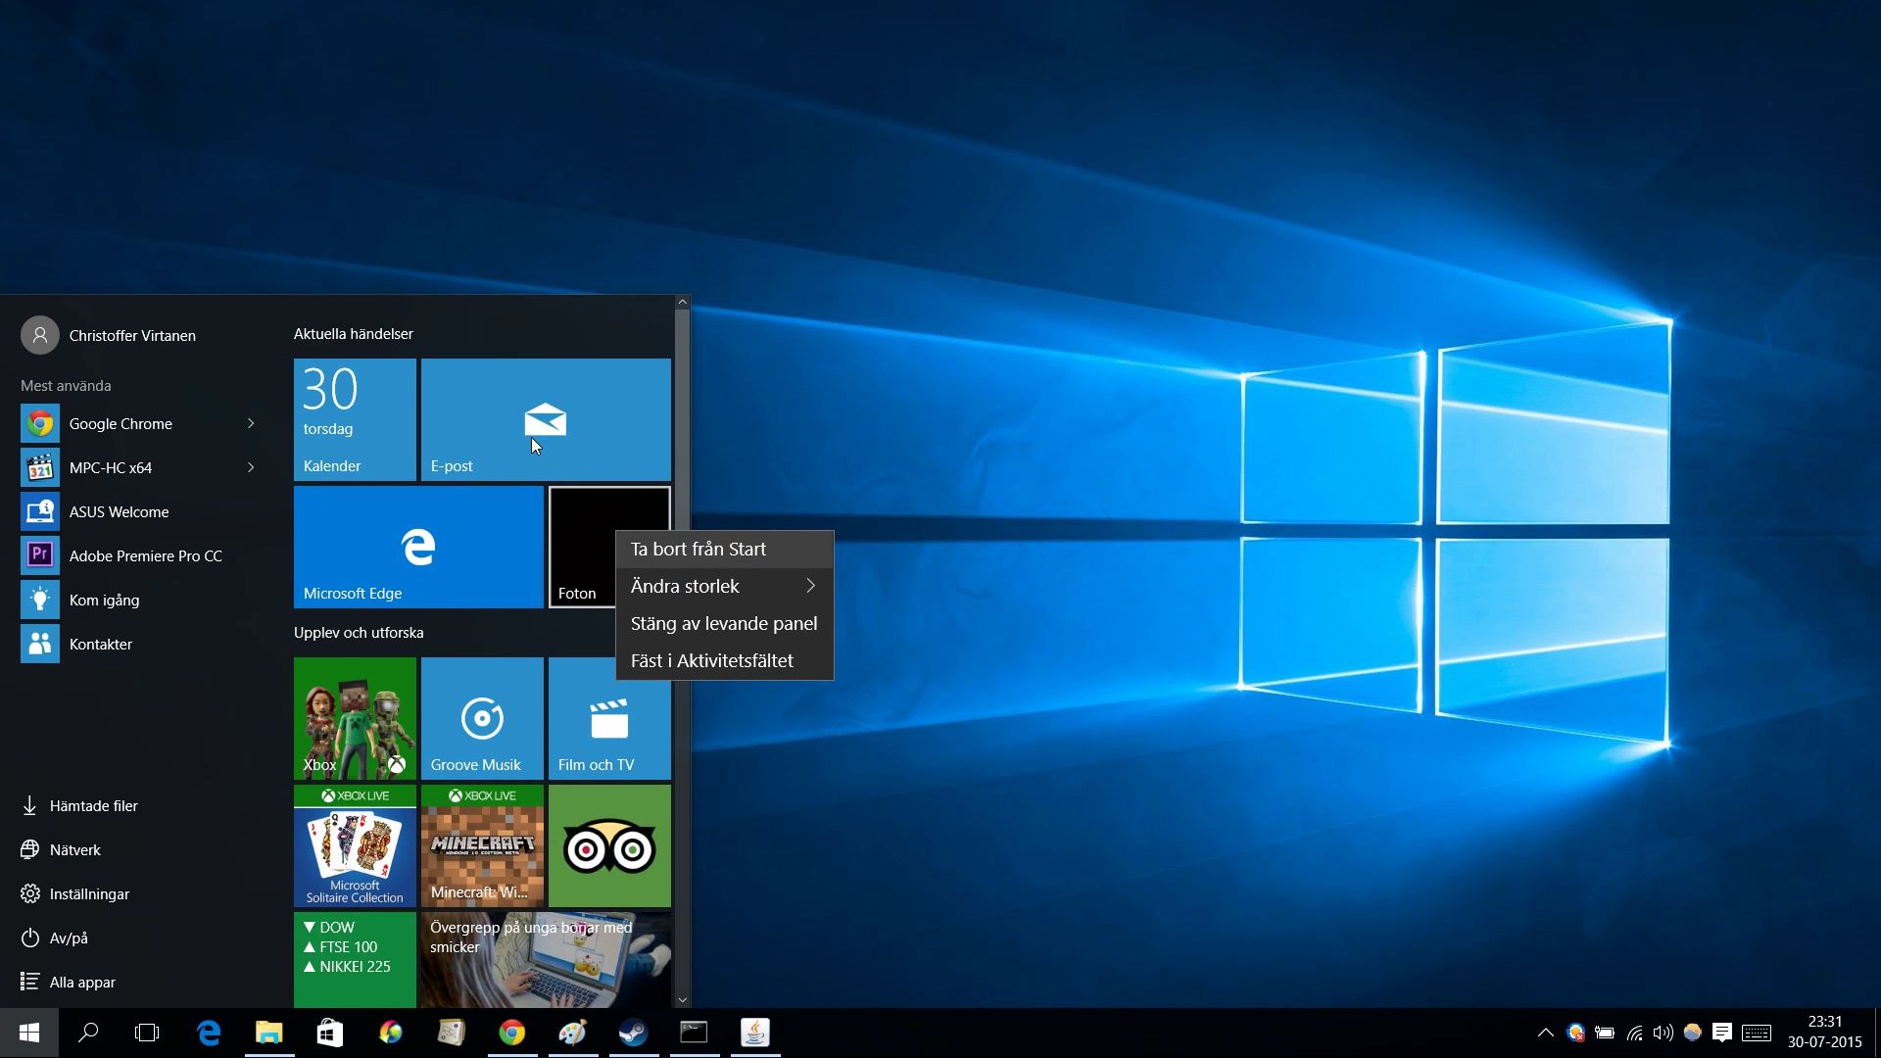
pyautogui.press('Return')
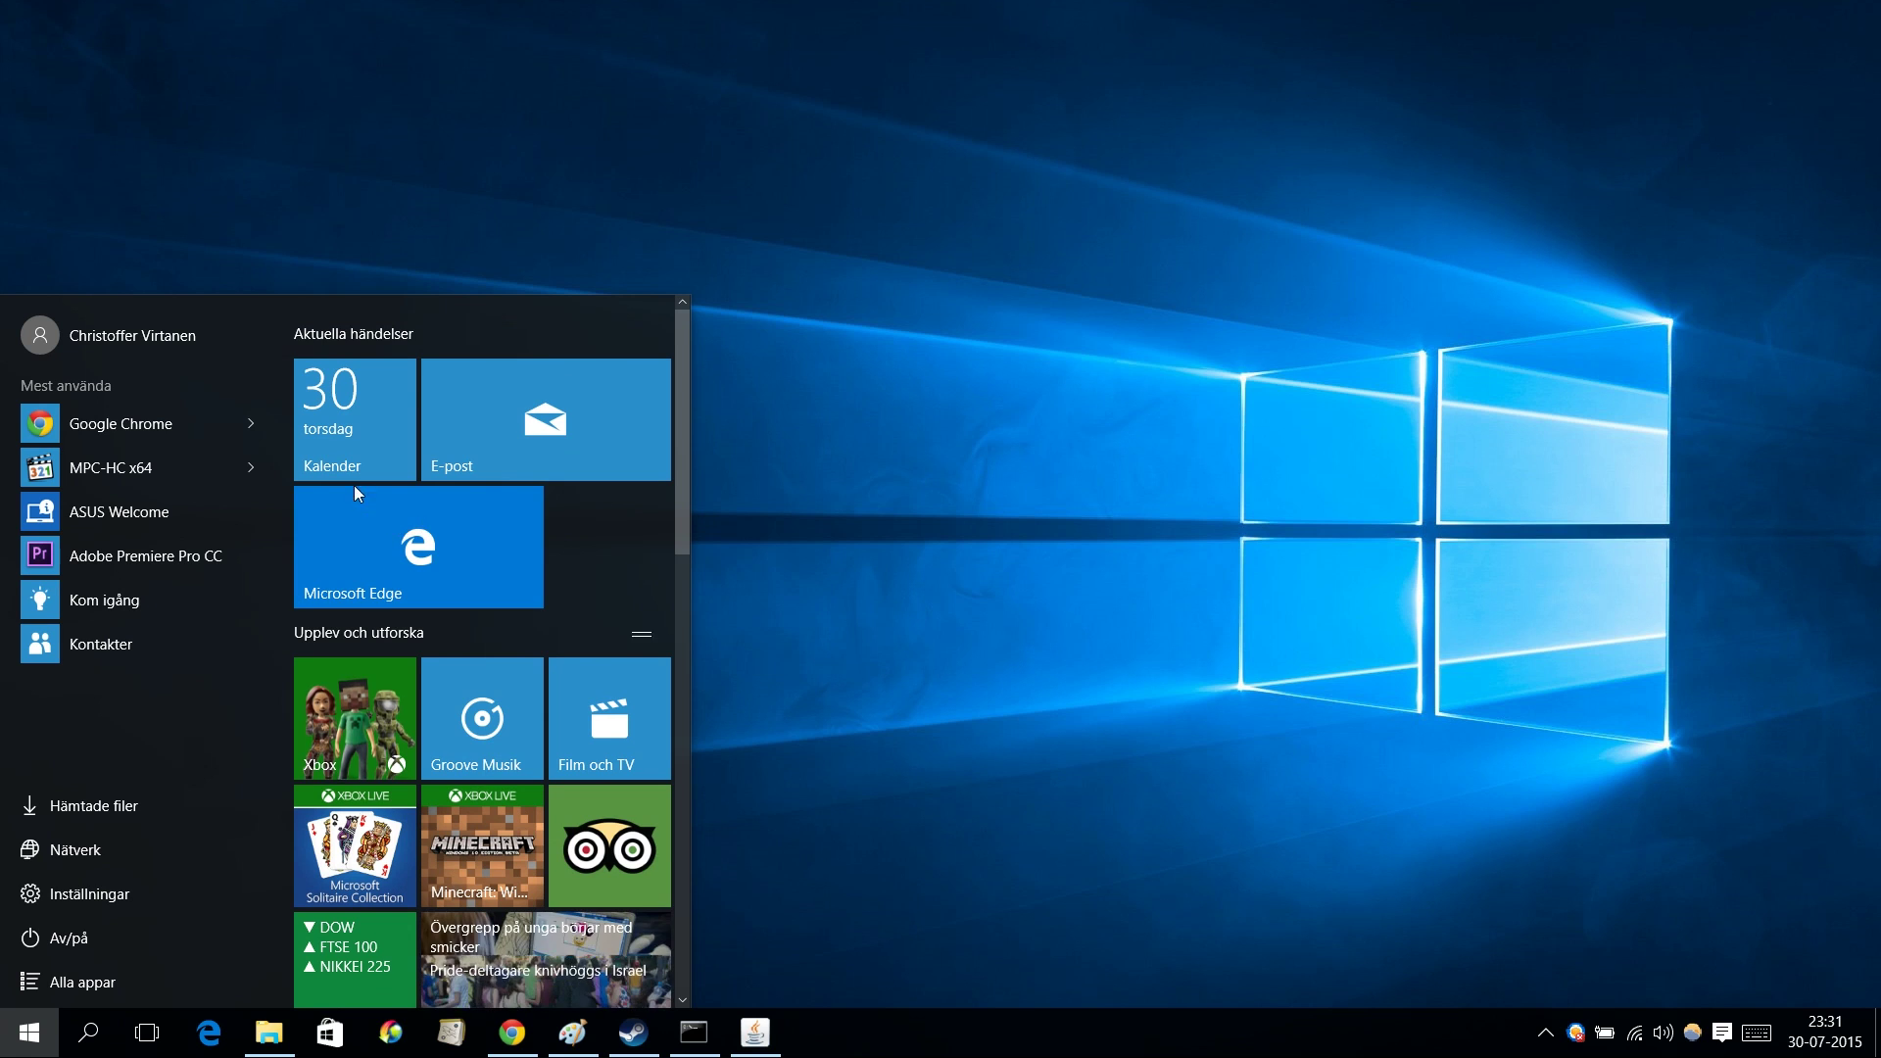
pyautogui.hotkey('shift', 'F10')
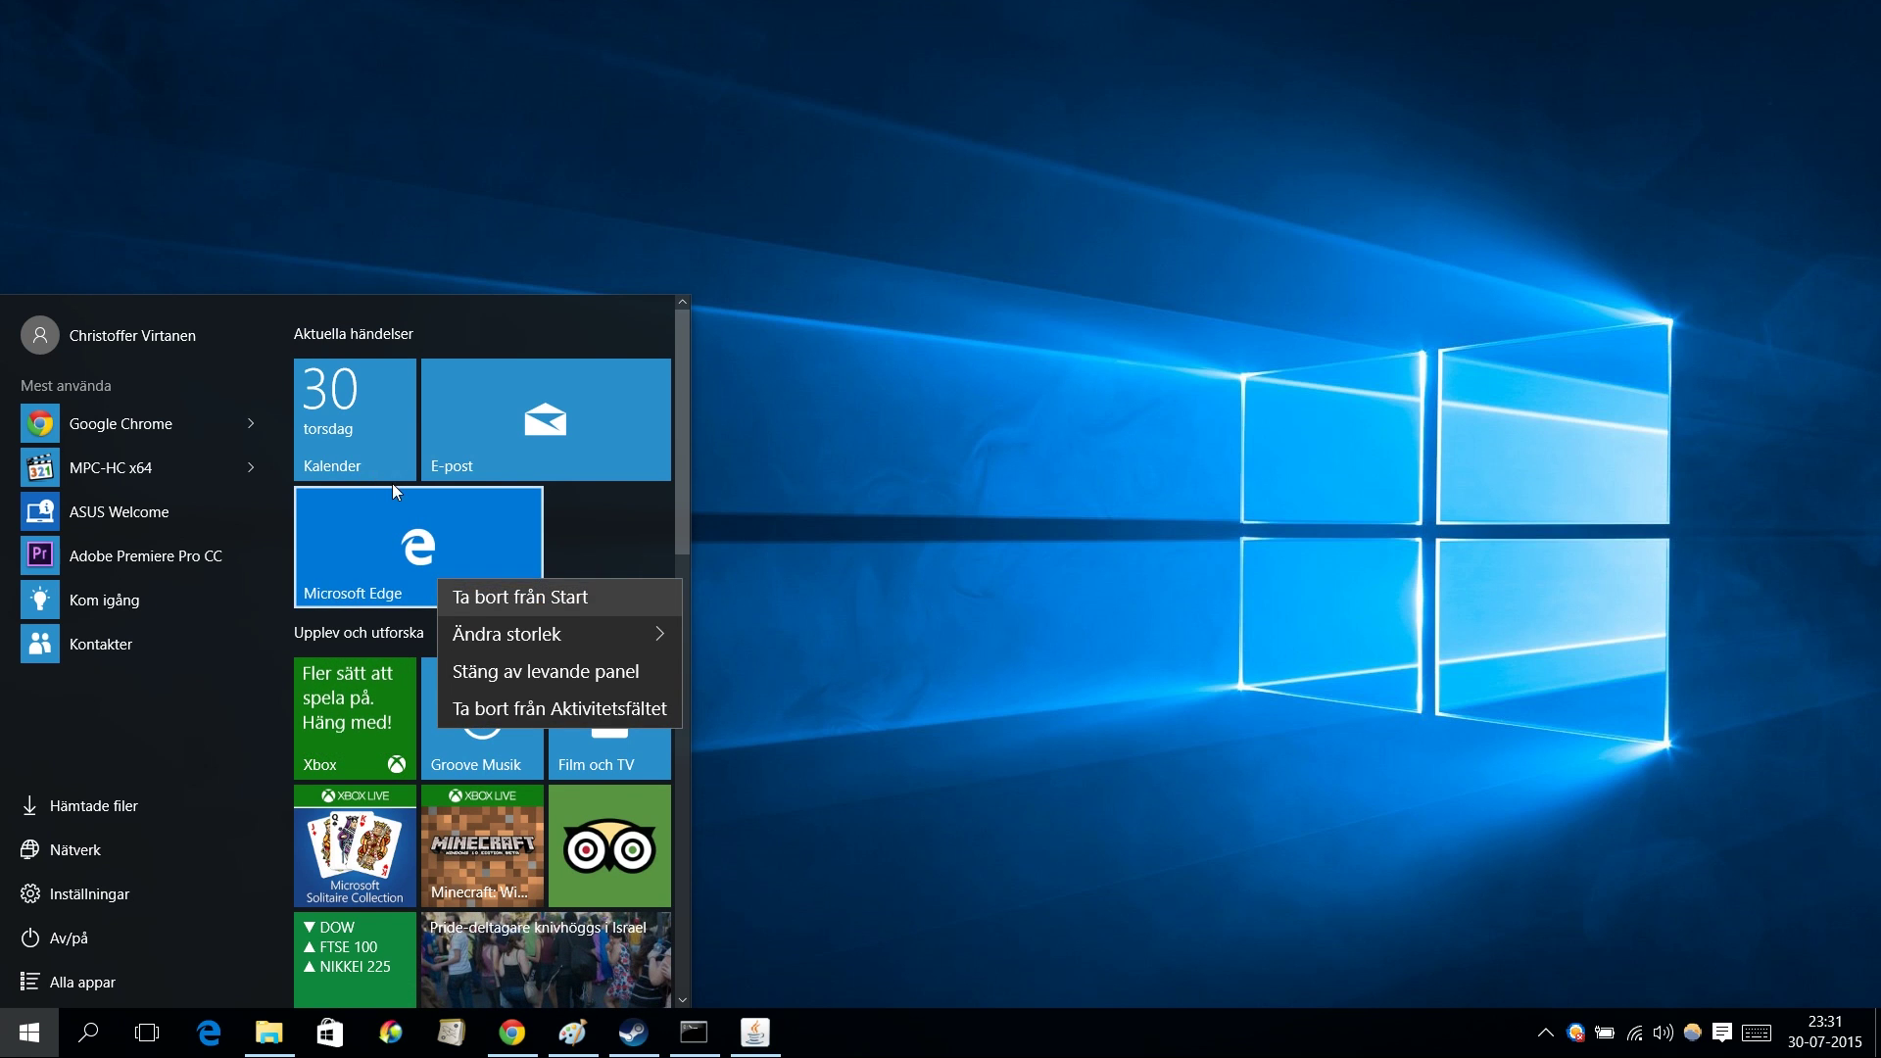
pyautogui.press('Return')
# Step: Remove the E-post and Kalender tiles from the Aktuella händelser group in the Start menu
pyautogui.press('Right')
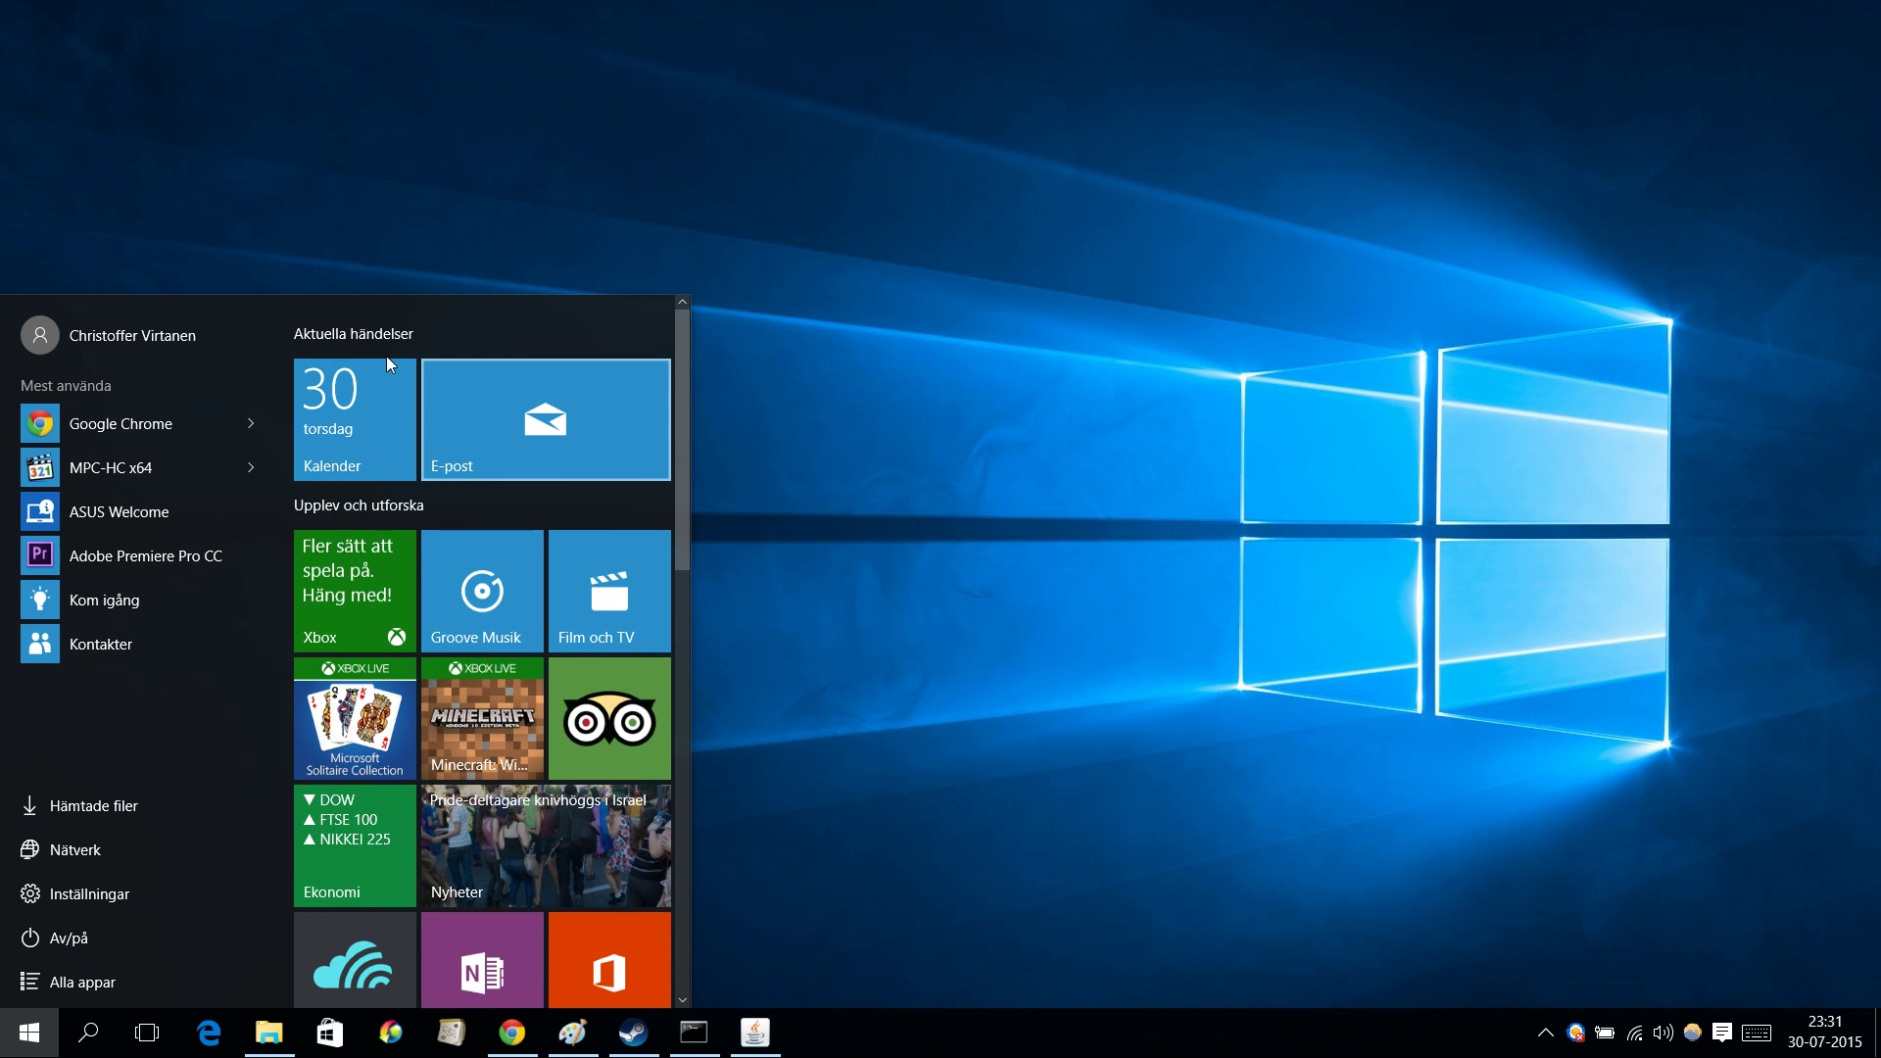
pyautogui.hotkey('shift', 'F10')
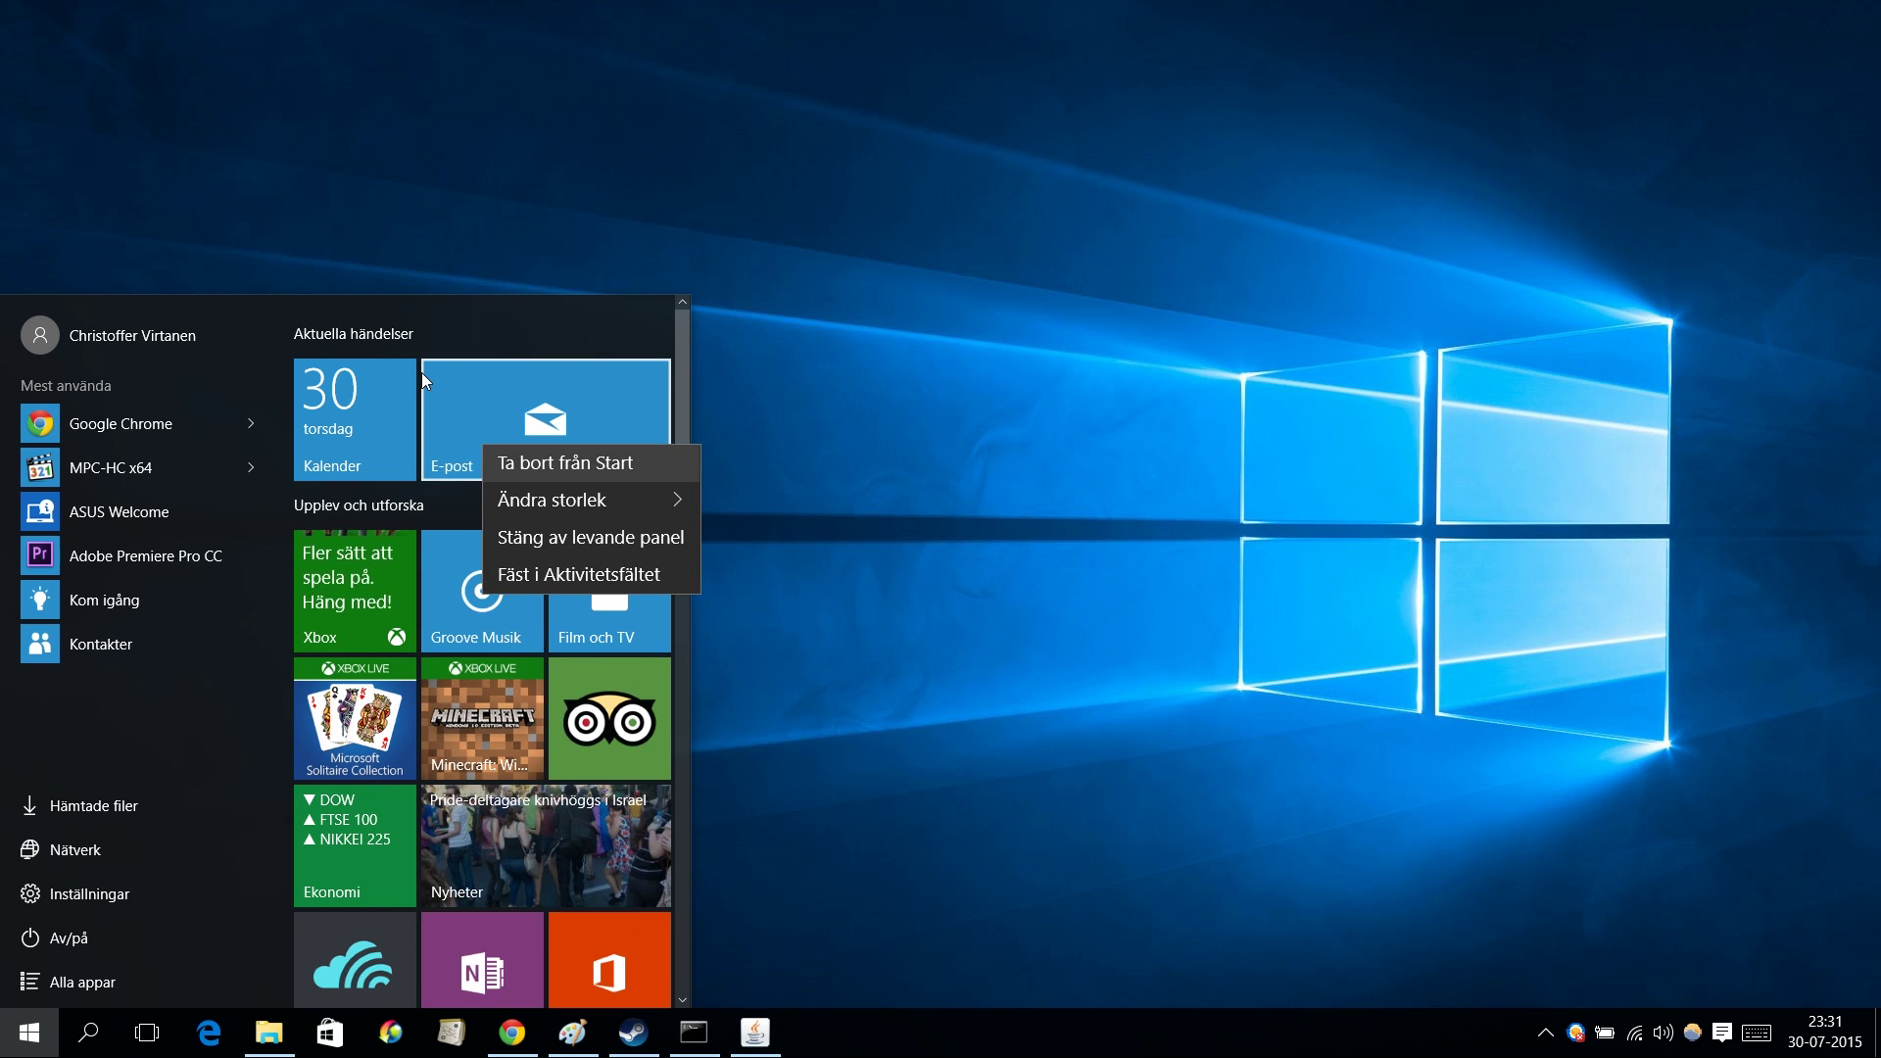
pyautogui.press('Escape')
pyautogui.press('Left')
pyautogui.hotkey('shift', 'F10')
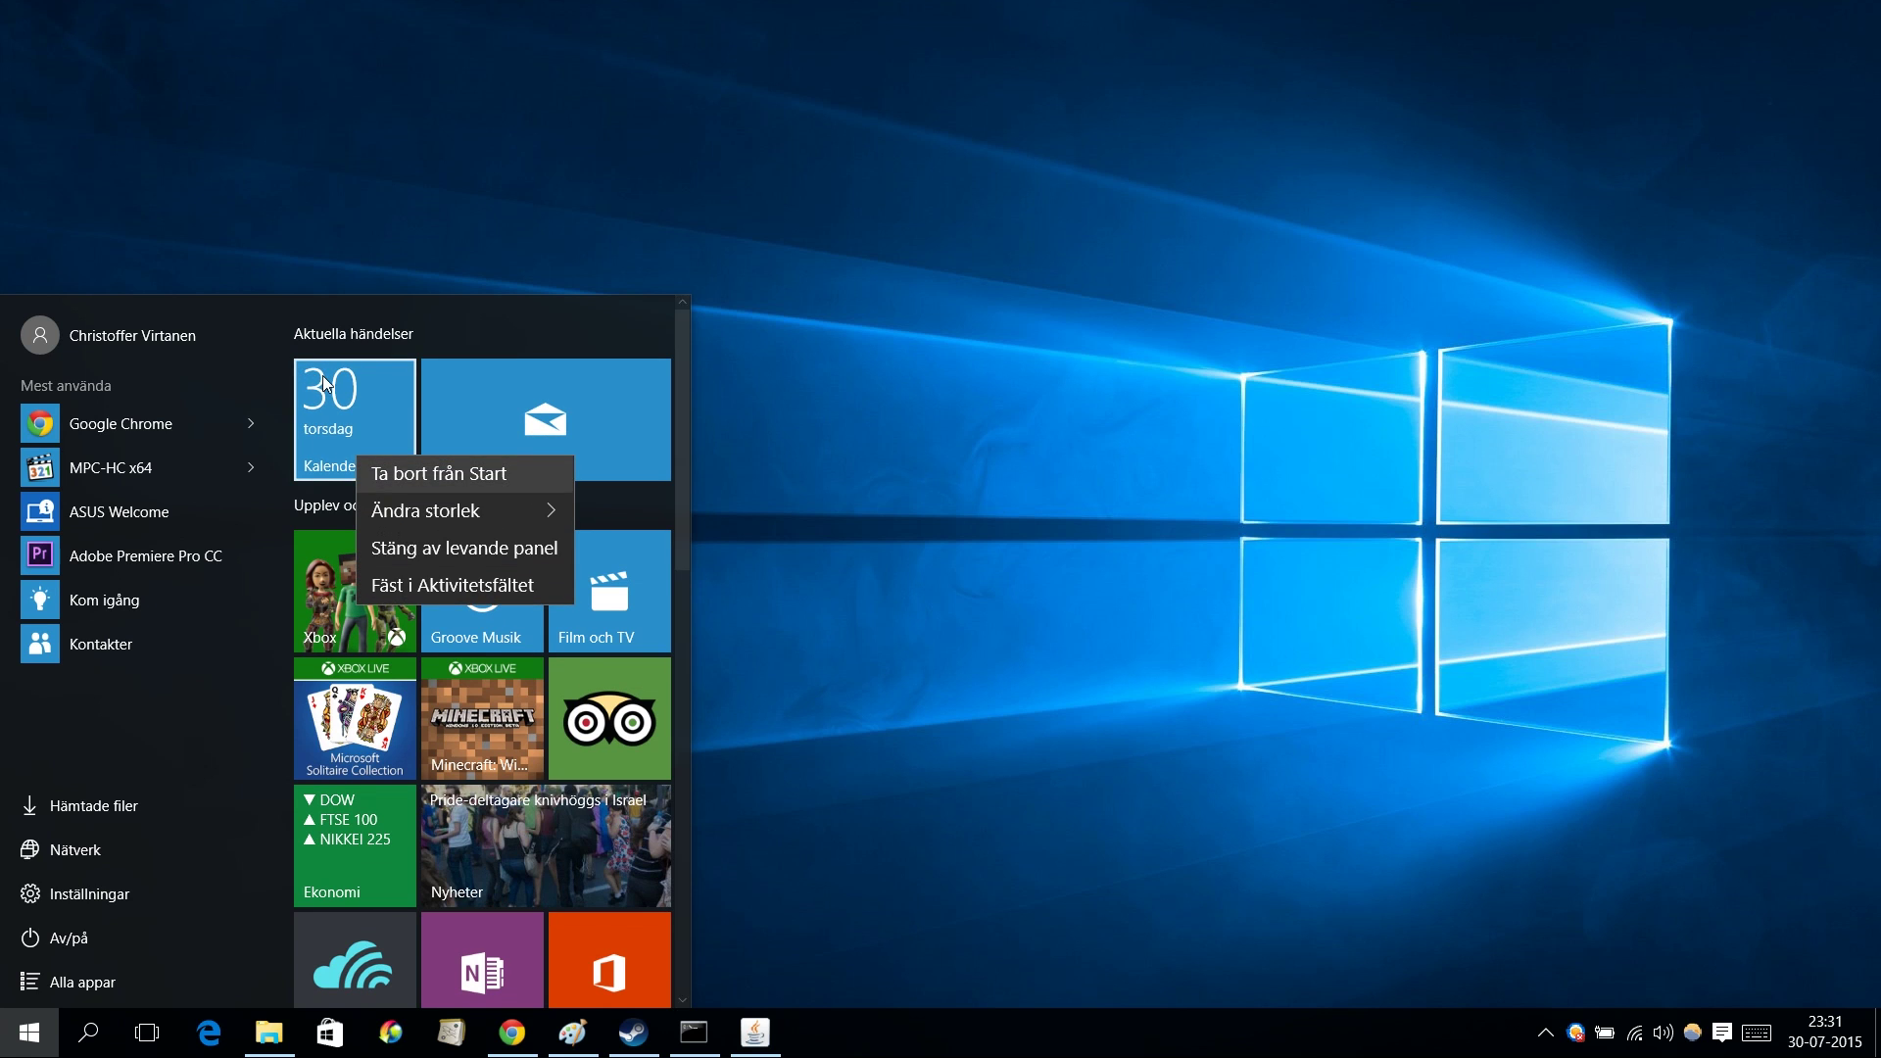
pyautogui.press('Return')
pyautogui.hotkey('shift', 'F10')
pyautogui.press('Return')
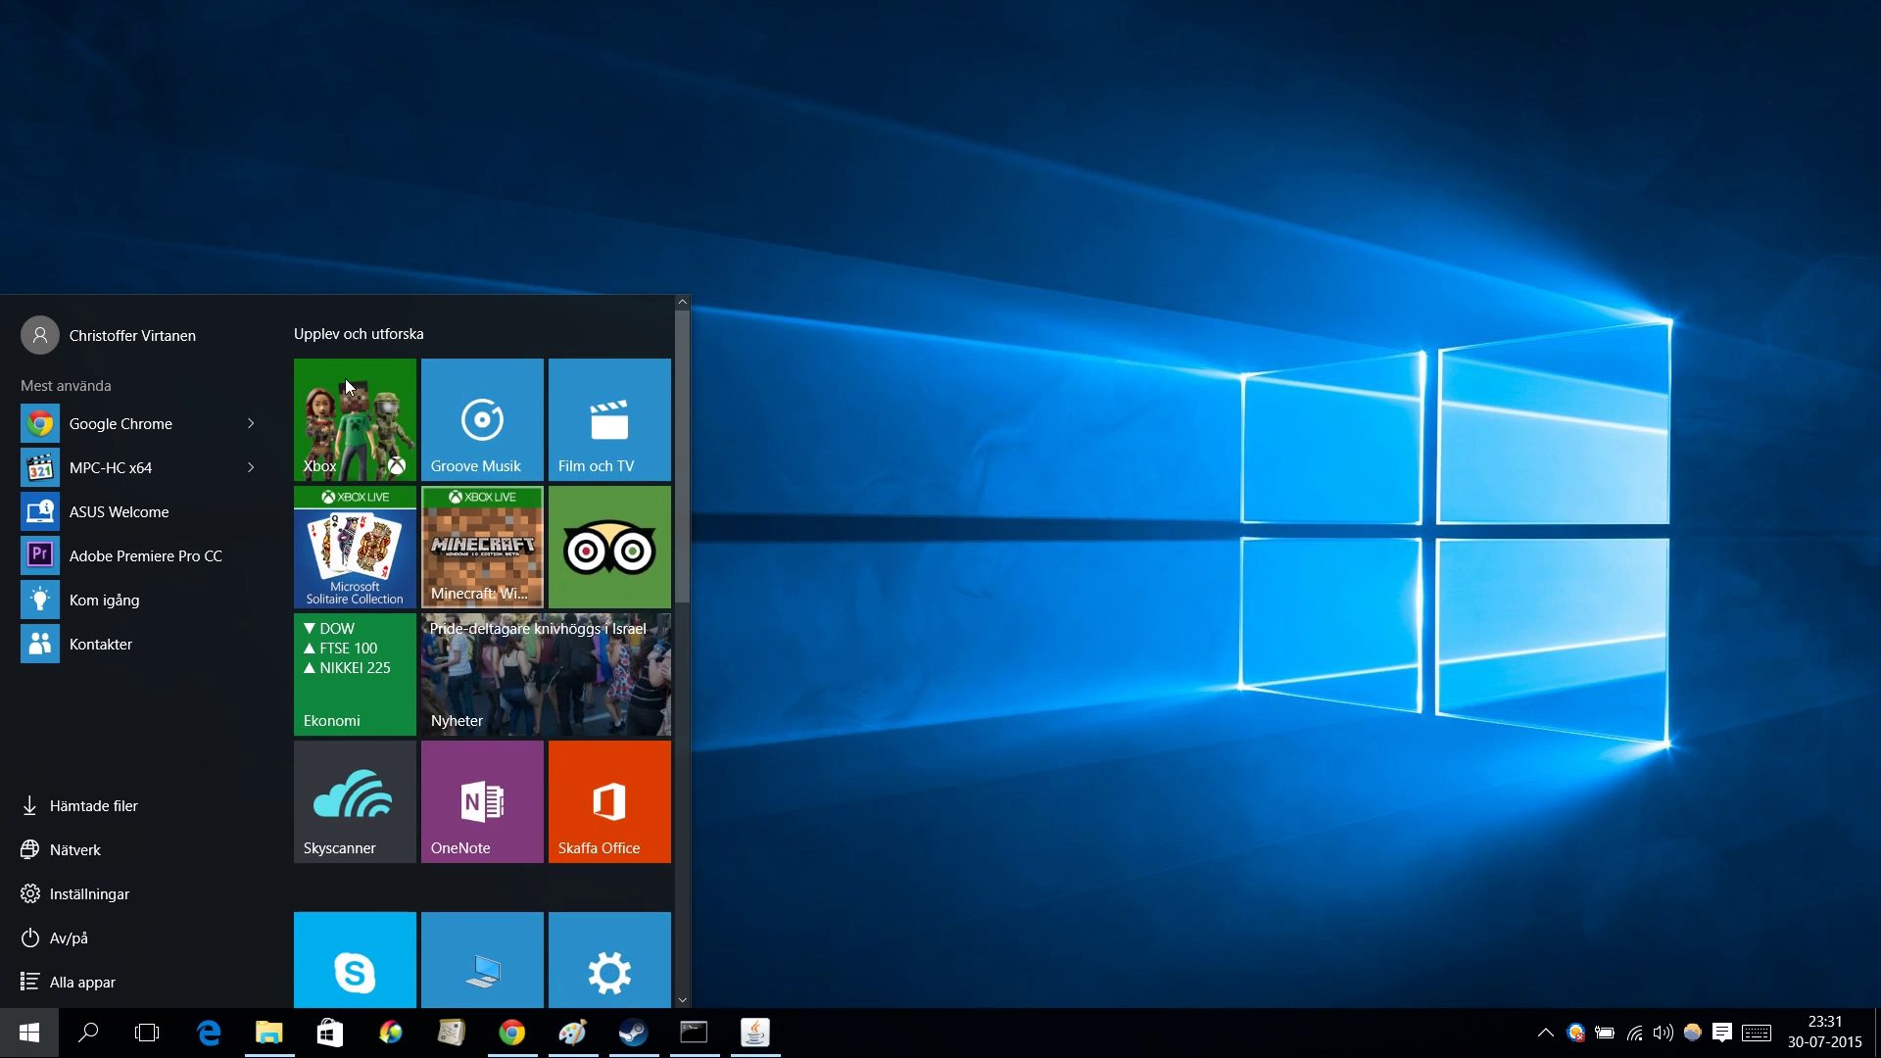
# Step: Remove the Xbox, Groove Musik and Film och TV tiles from the Start menu
pyautogui.hotkey('shift', 'F10')
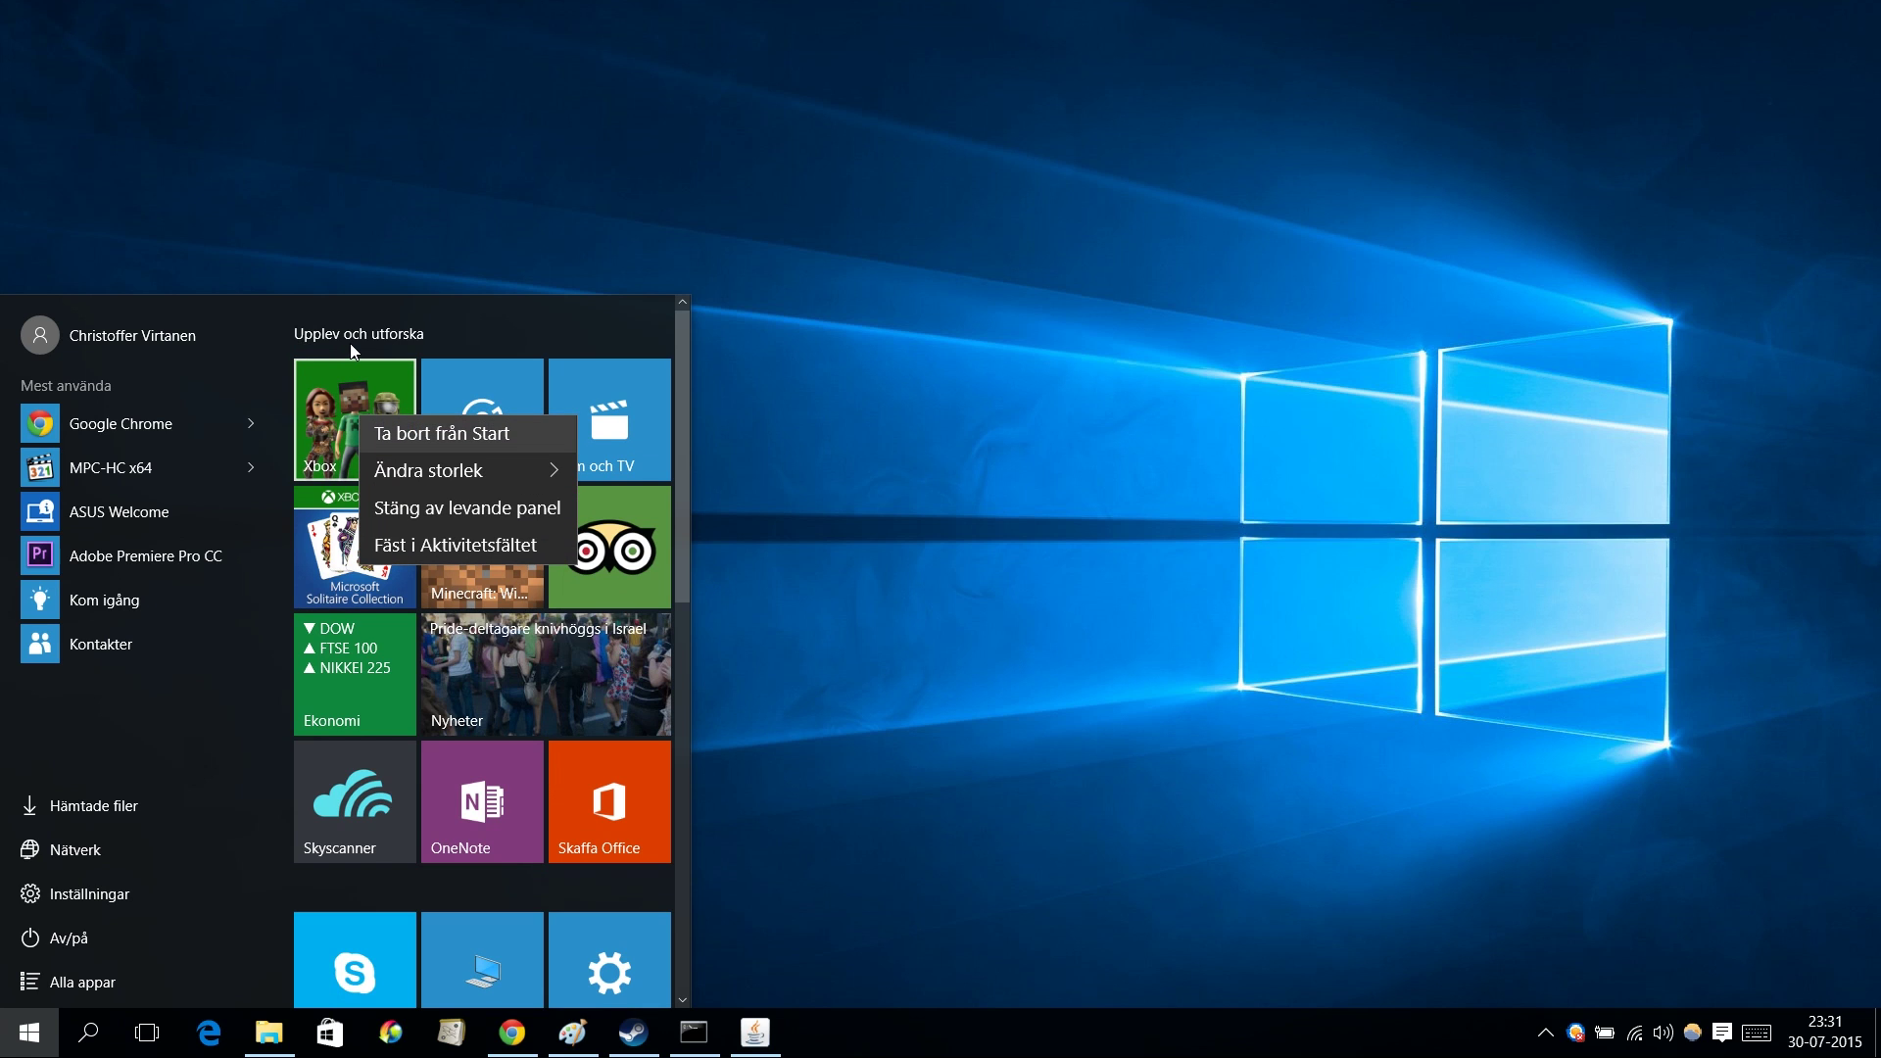
pyautogui.press('Return')
pyautogui.hotkey('shift', 'F10')
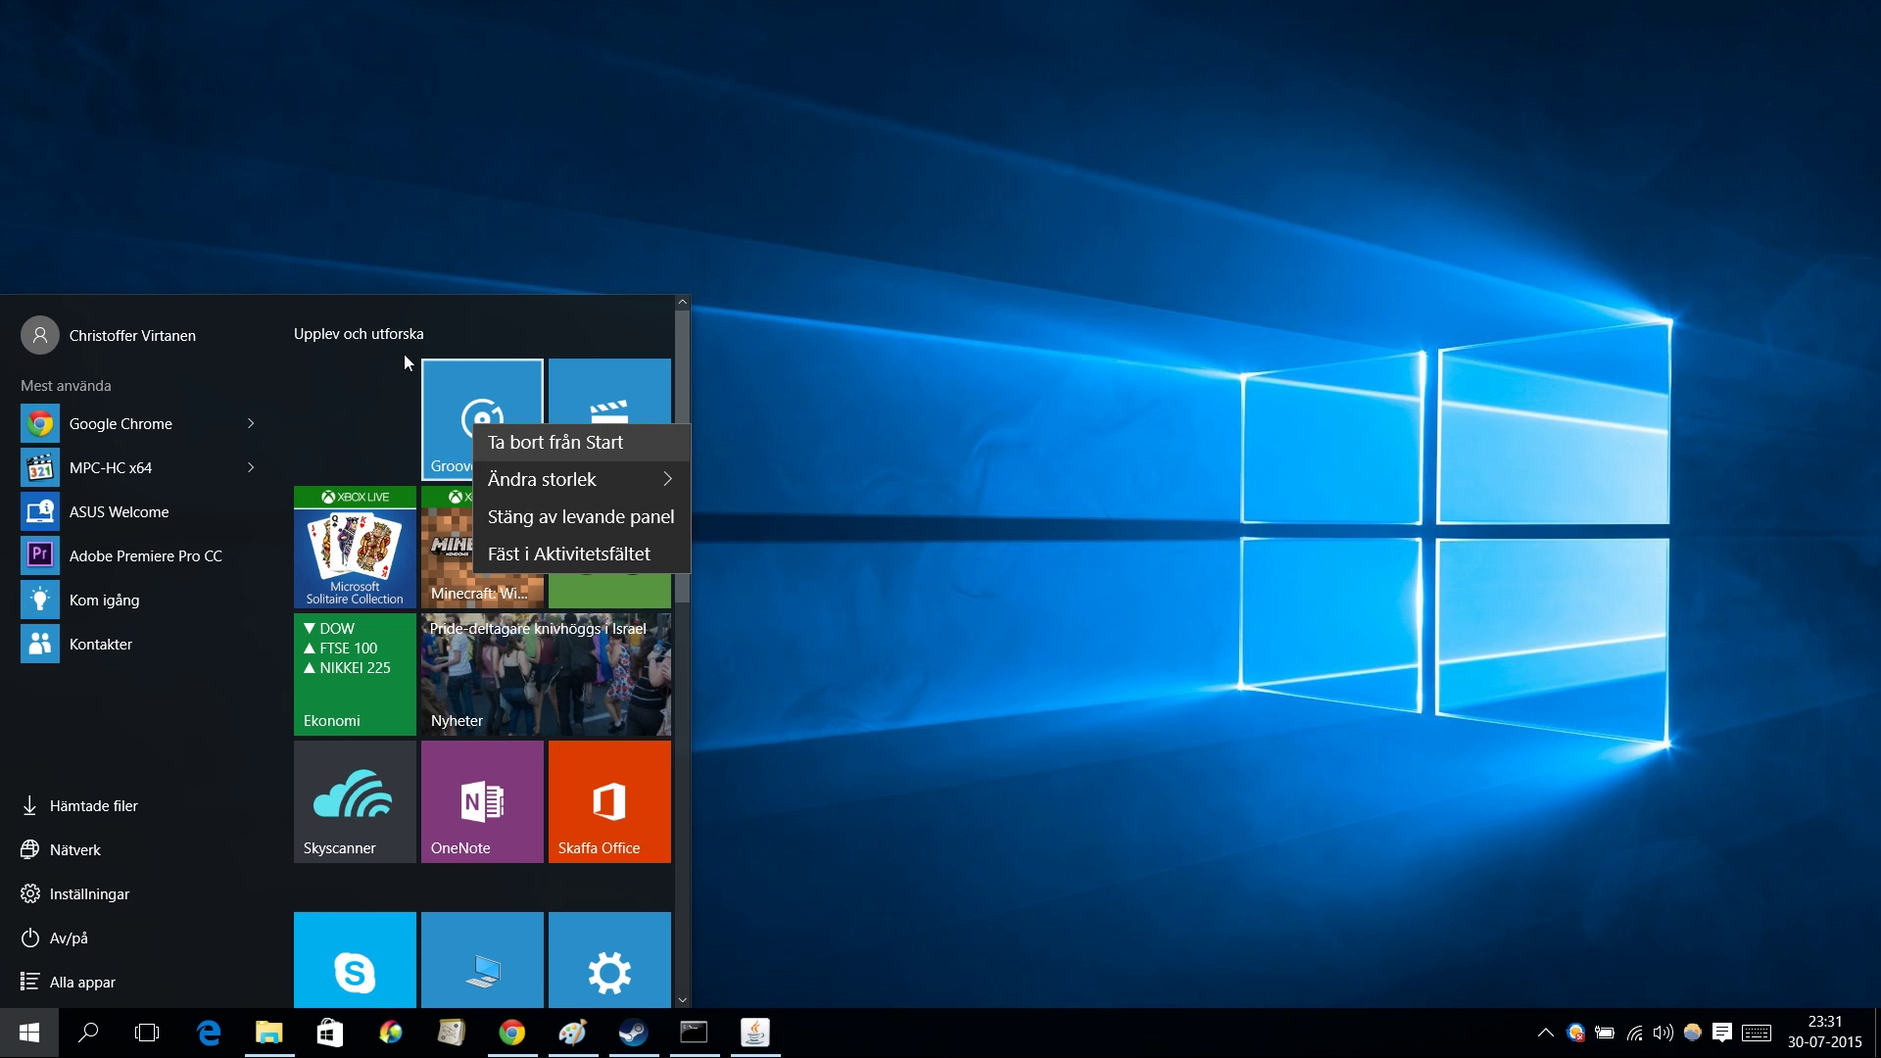
pyautogui.press('Return')
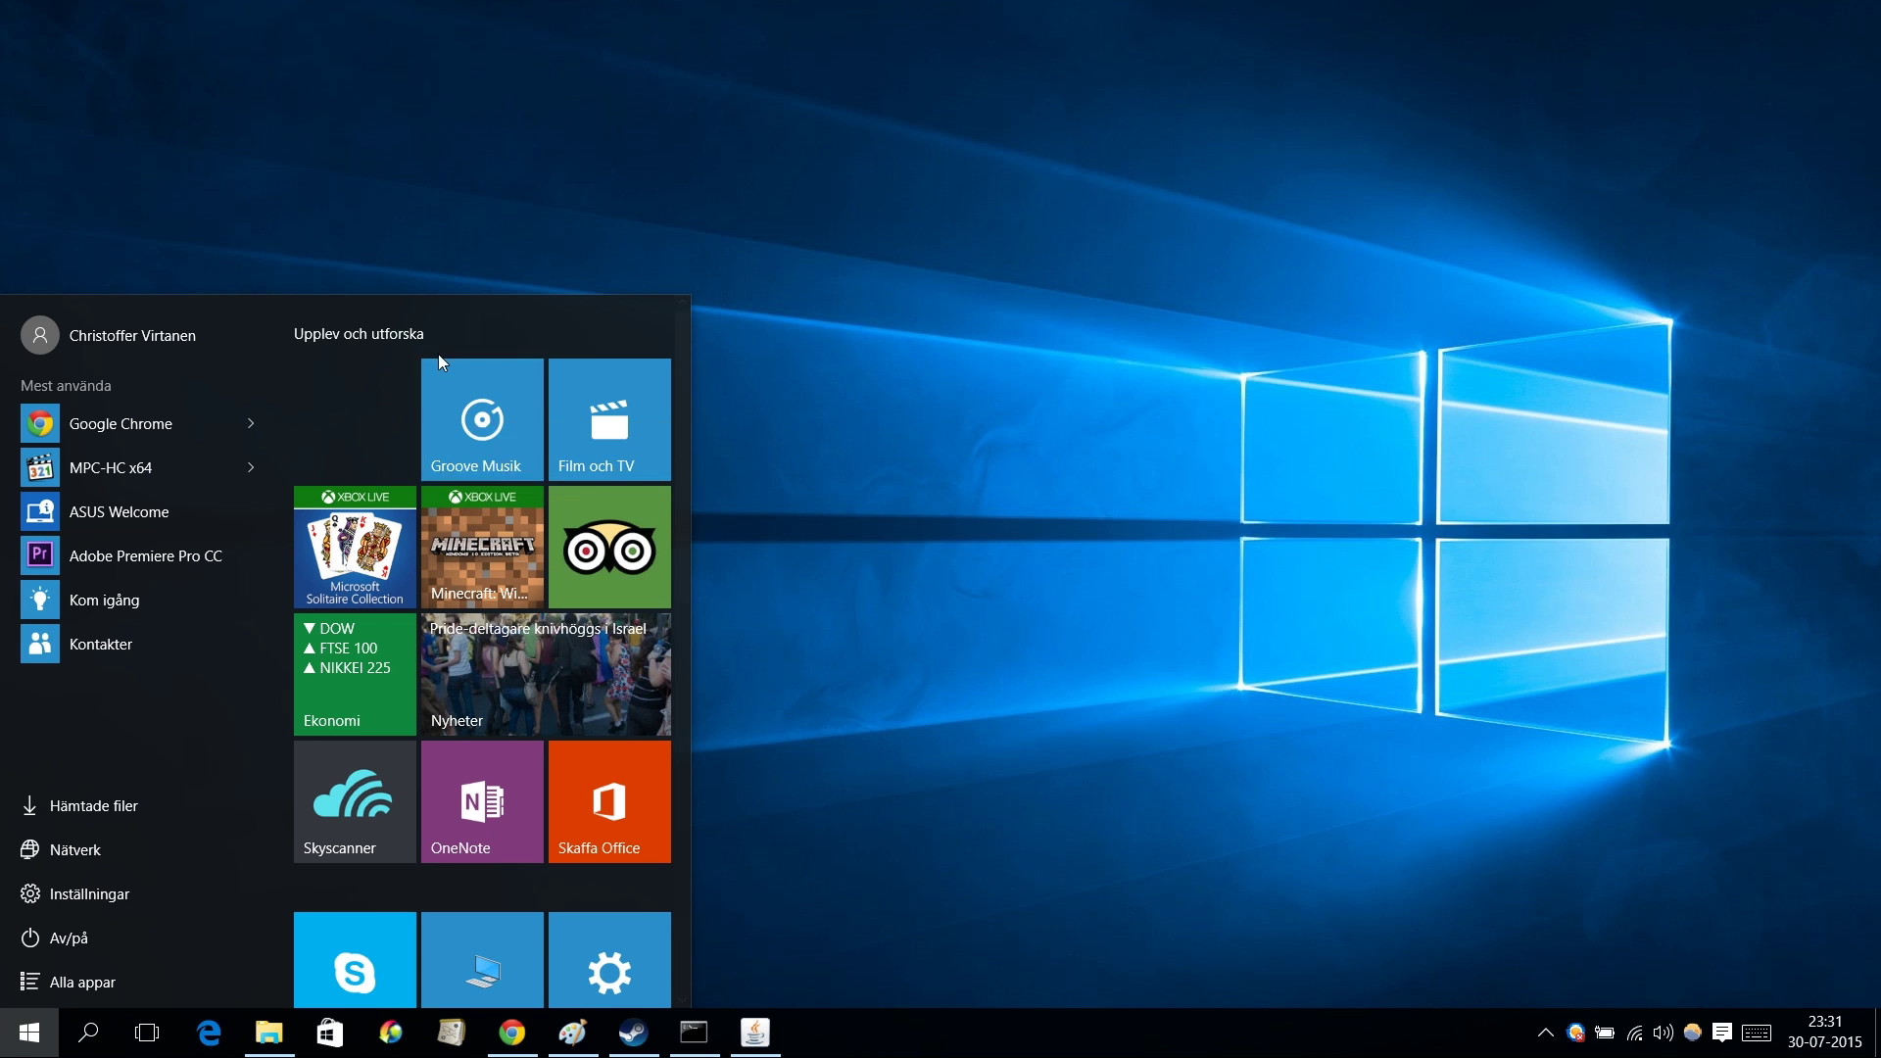
pyautogui.hotkey('shift', 'F10')
pyautogui.press('Return')
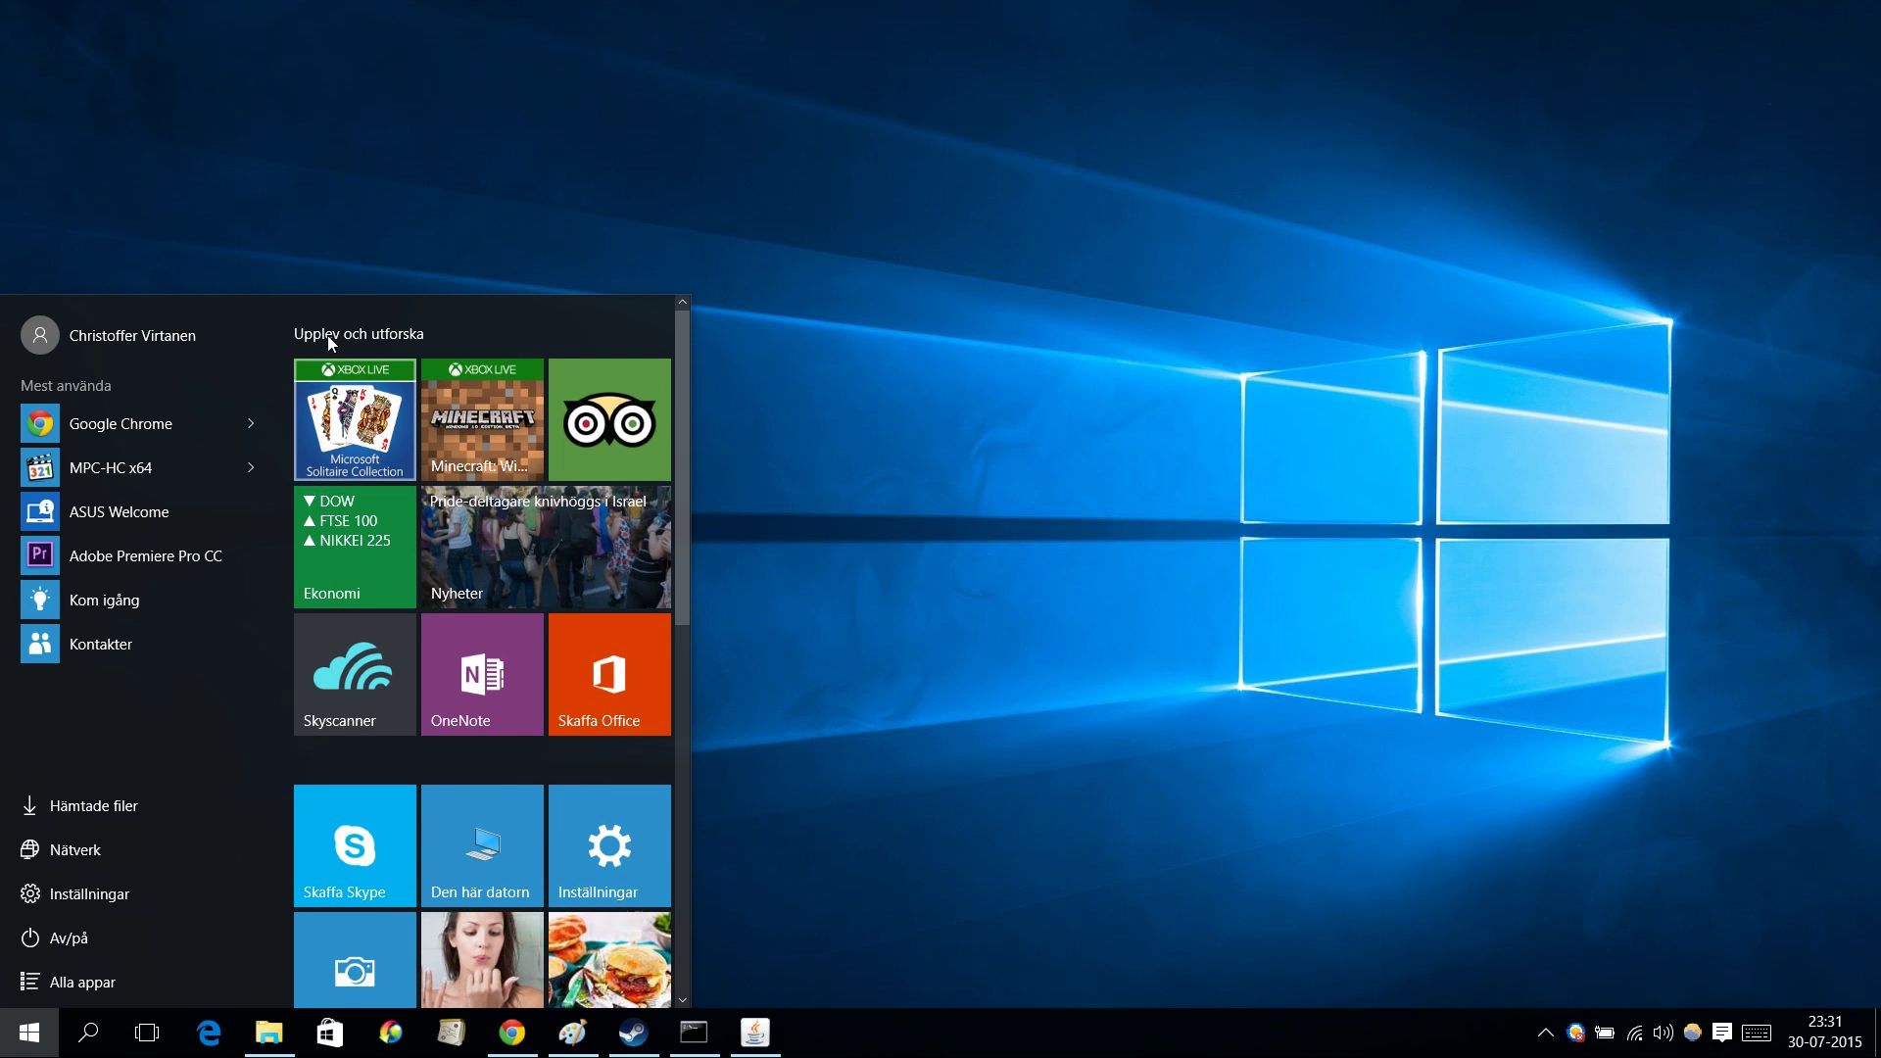
# Step: Remove the Microsoft Solitaire Collection, Minecraft and green owl tiles from the Upplev och utforska group
pyautogui.scroll(-5, 370, 416)
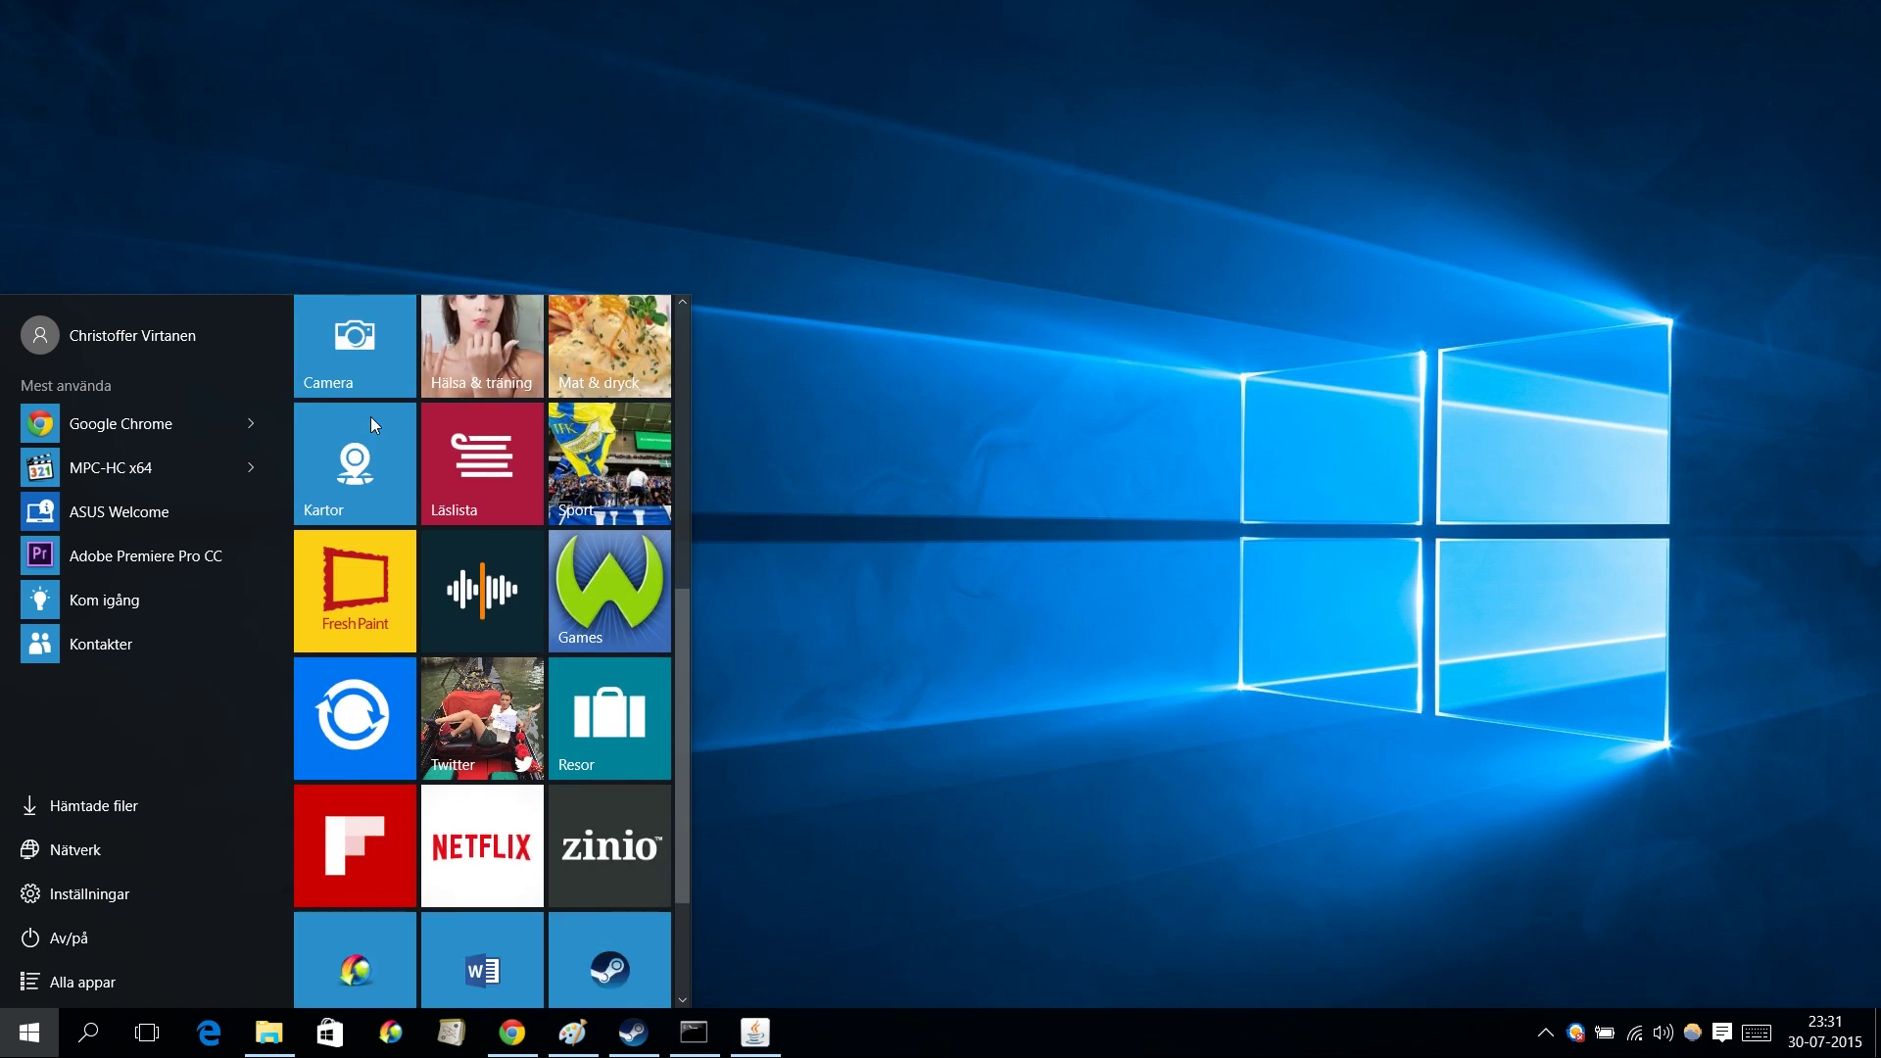
pyautogui.scroll(4, 371, 416)
pyautogui.scroll(1, 371, 415)
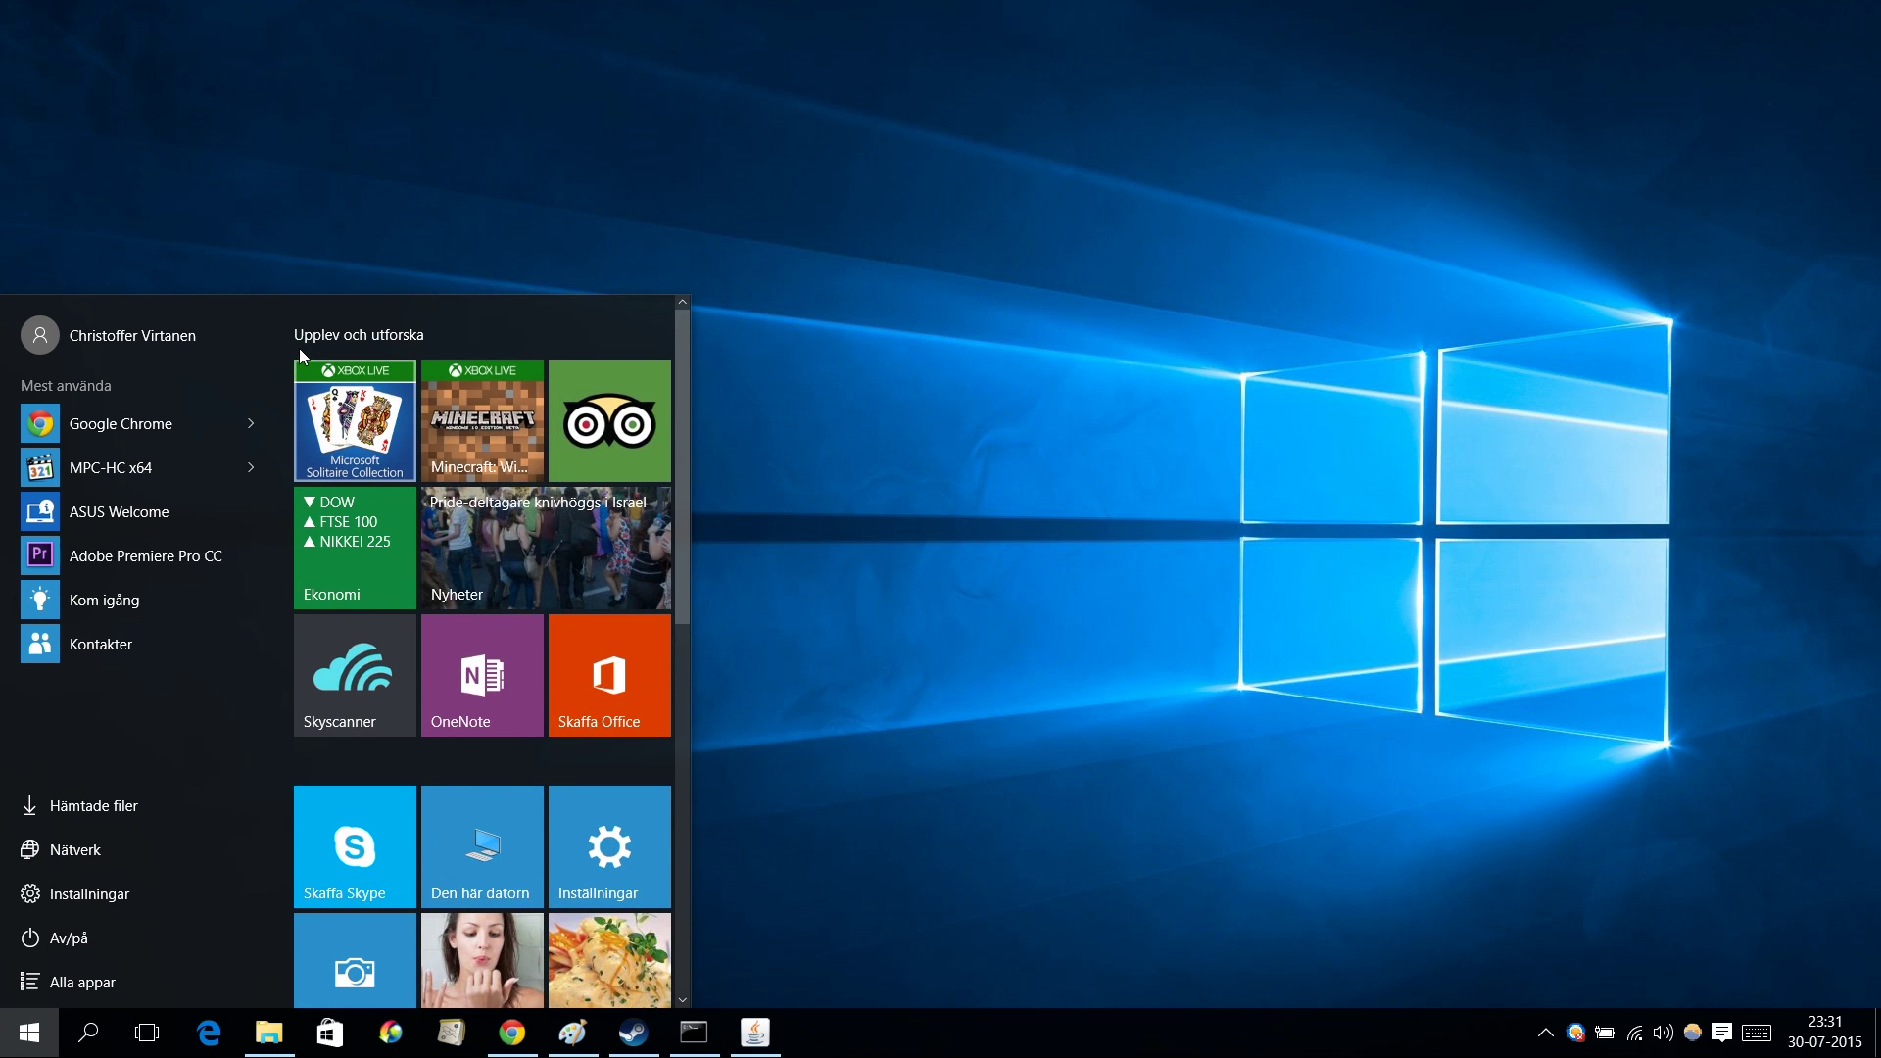
pyautogui.hotkey('shift', 'F10')
pyautogui.press('Return')
pyautogui.hotkey('shift', 'F10')
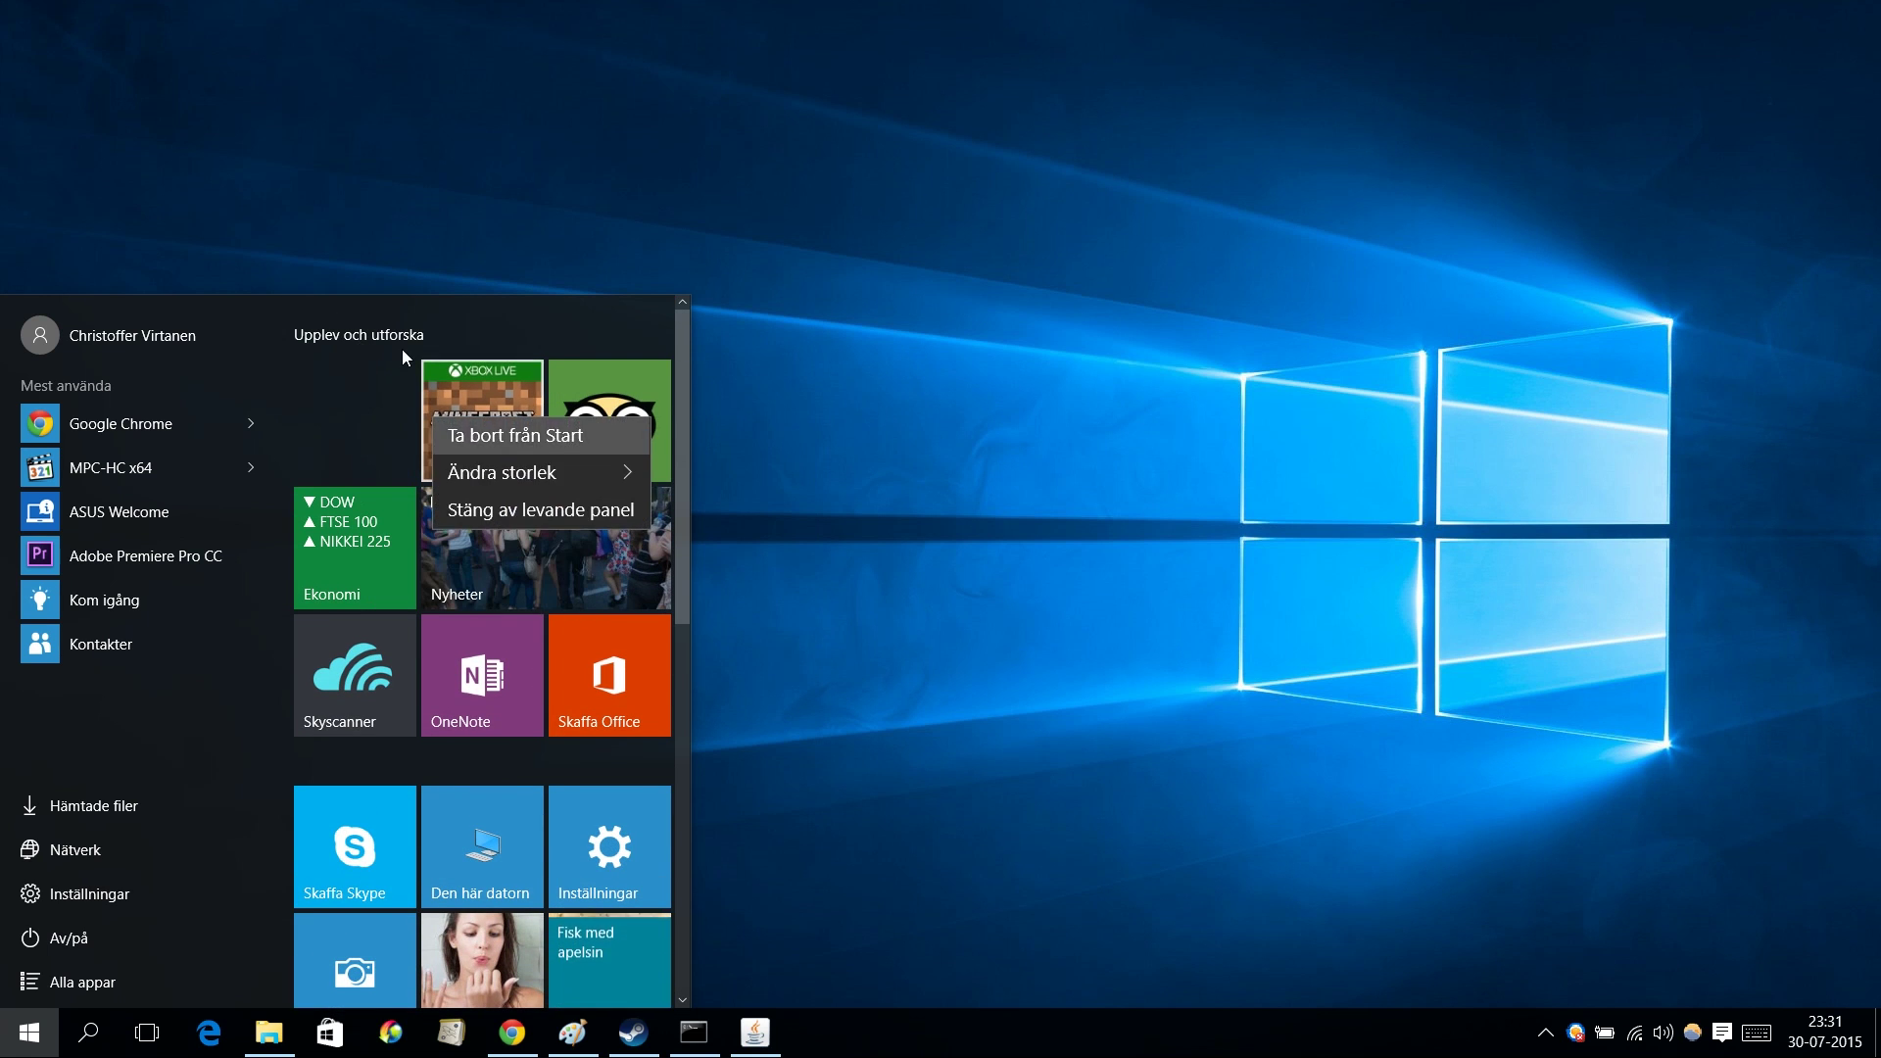
pyautogui.press('Return')
pyautogui.hotkey('shift', 'F10')
pyautogui.press('Return')
# Step: Remove the Ekonomi, Nyheter and Skyscanner tiles from the Start menu
pyautogui.hotkey('shift', 'F10')
pyautogui.press('Return')
pyautogui.hotkey('shift', 'F10')
pyautogui.press('Return')
pyautogui.hotkey('shift', 'F10')
pyautogui.press('Return')
# Step: Remove the OneNote and Skaffa Office tiles from the Upplev och utforska group
pyautogui.hotkey('shift', 'F10')
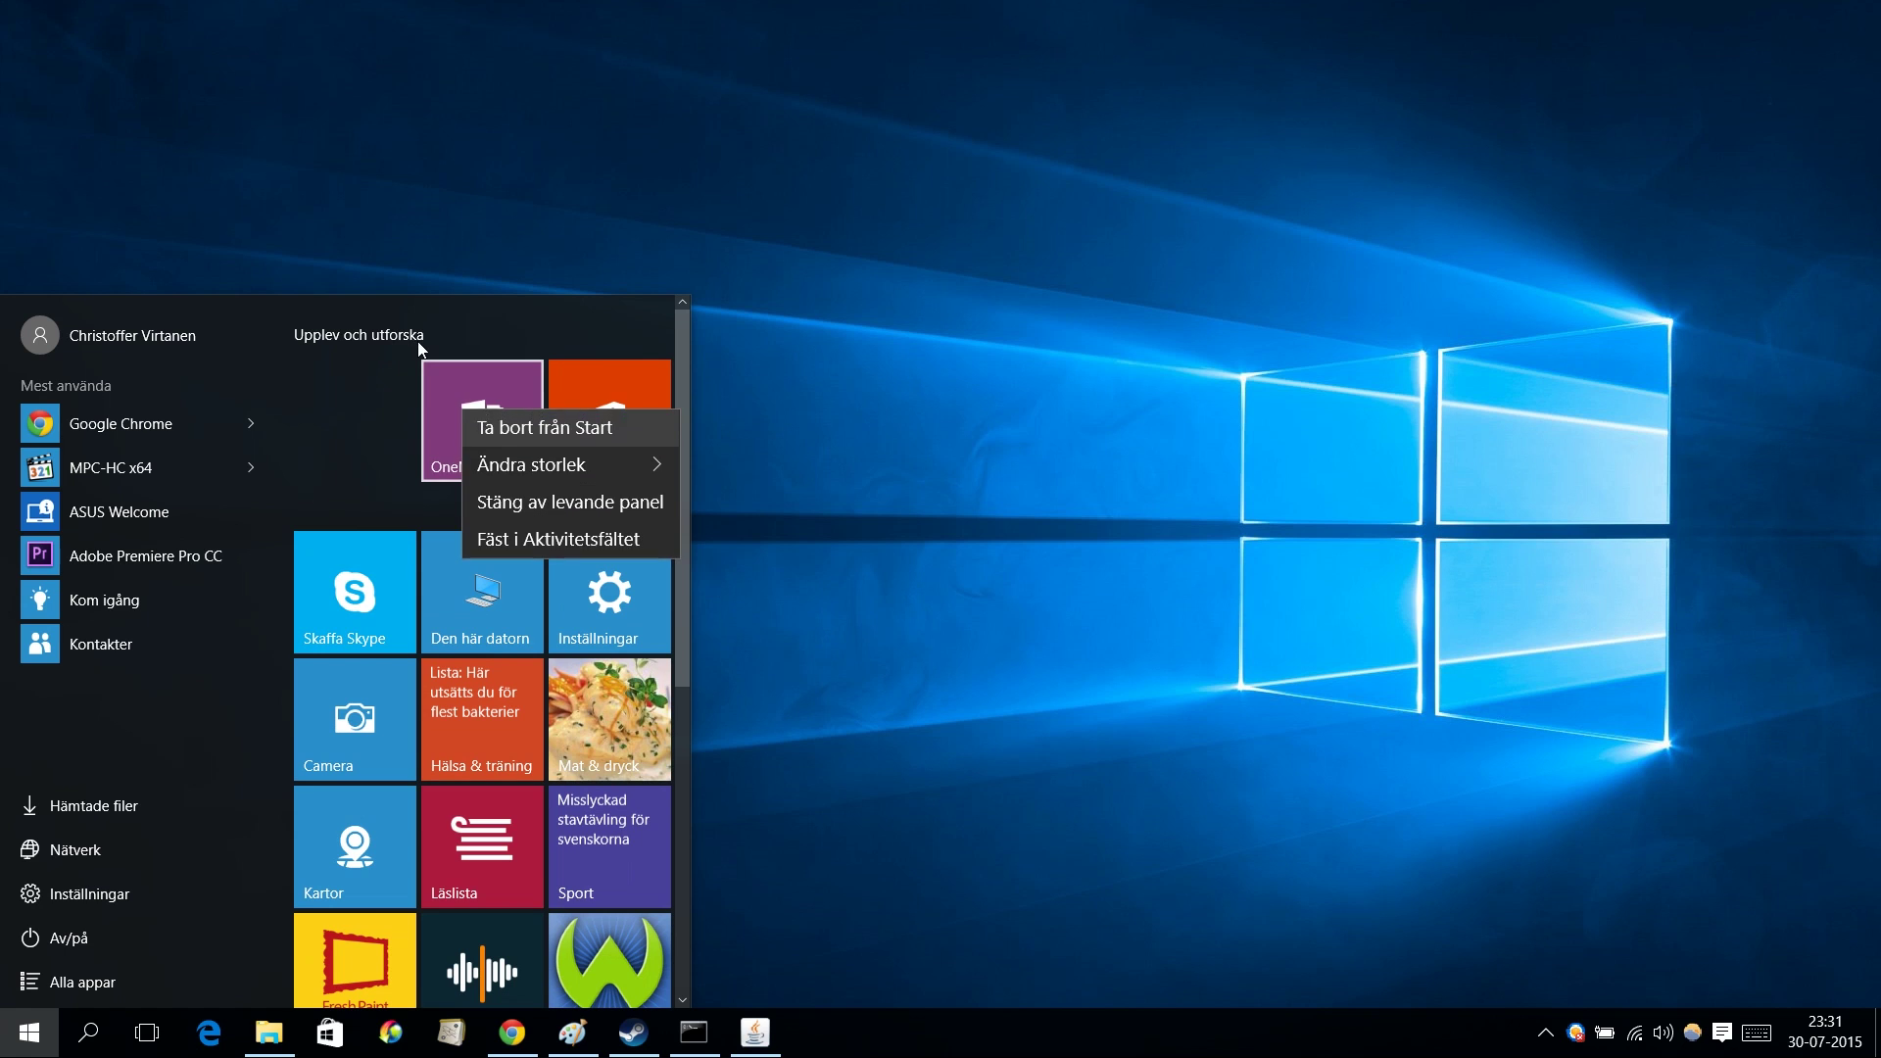
pyautogui.press('Return')
pyautogui.hotkey('shift', 'F10')
pyautogui.press('Return')
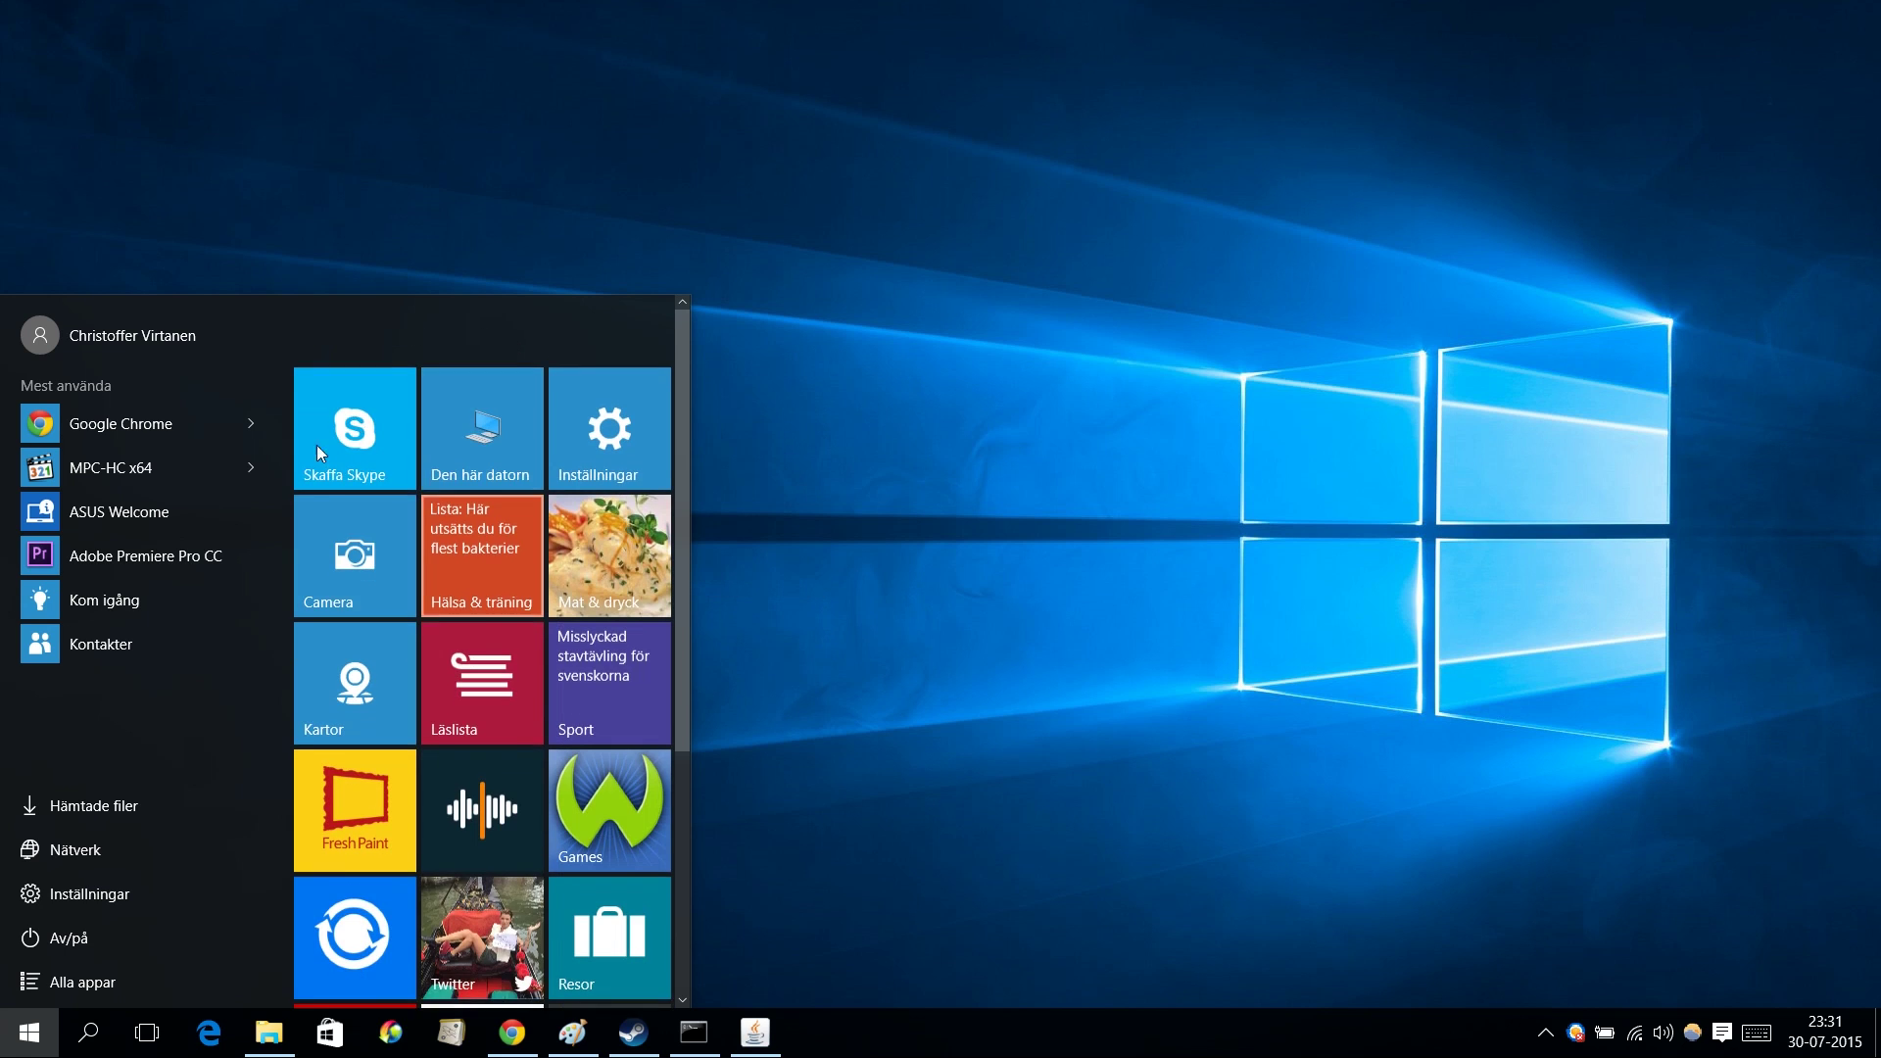
# Step: Remove the Skaffa Skype, Den här datorn and Inställningar tiles from the Start menu
pyautogui.hotkey('shift', 'F10')
pyautogui.press('Right')
pyautogui.press('Left')
pyautogui.press('Up')
pyautogui.press('Return')
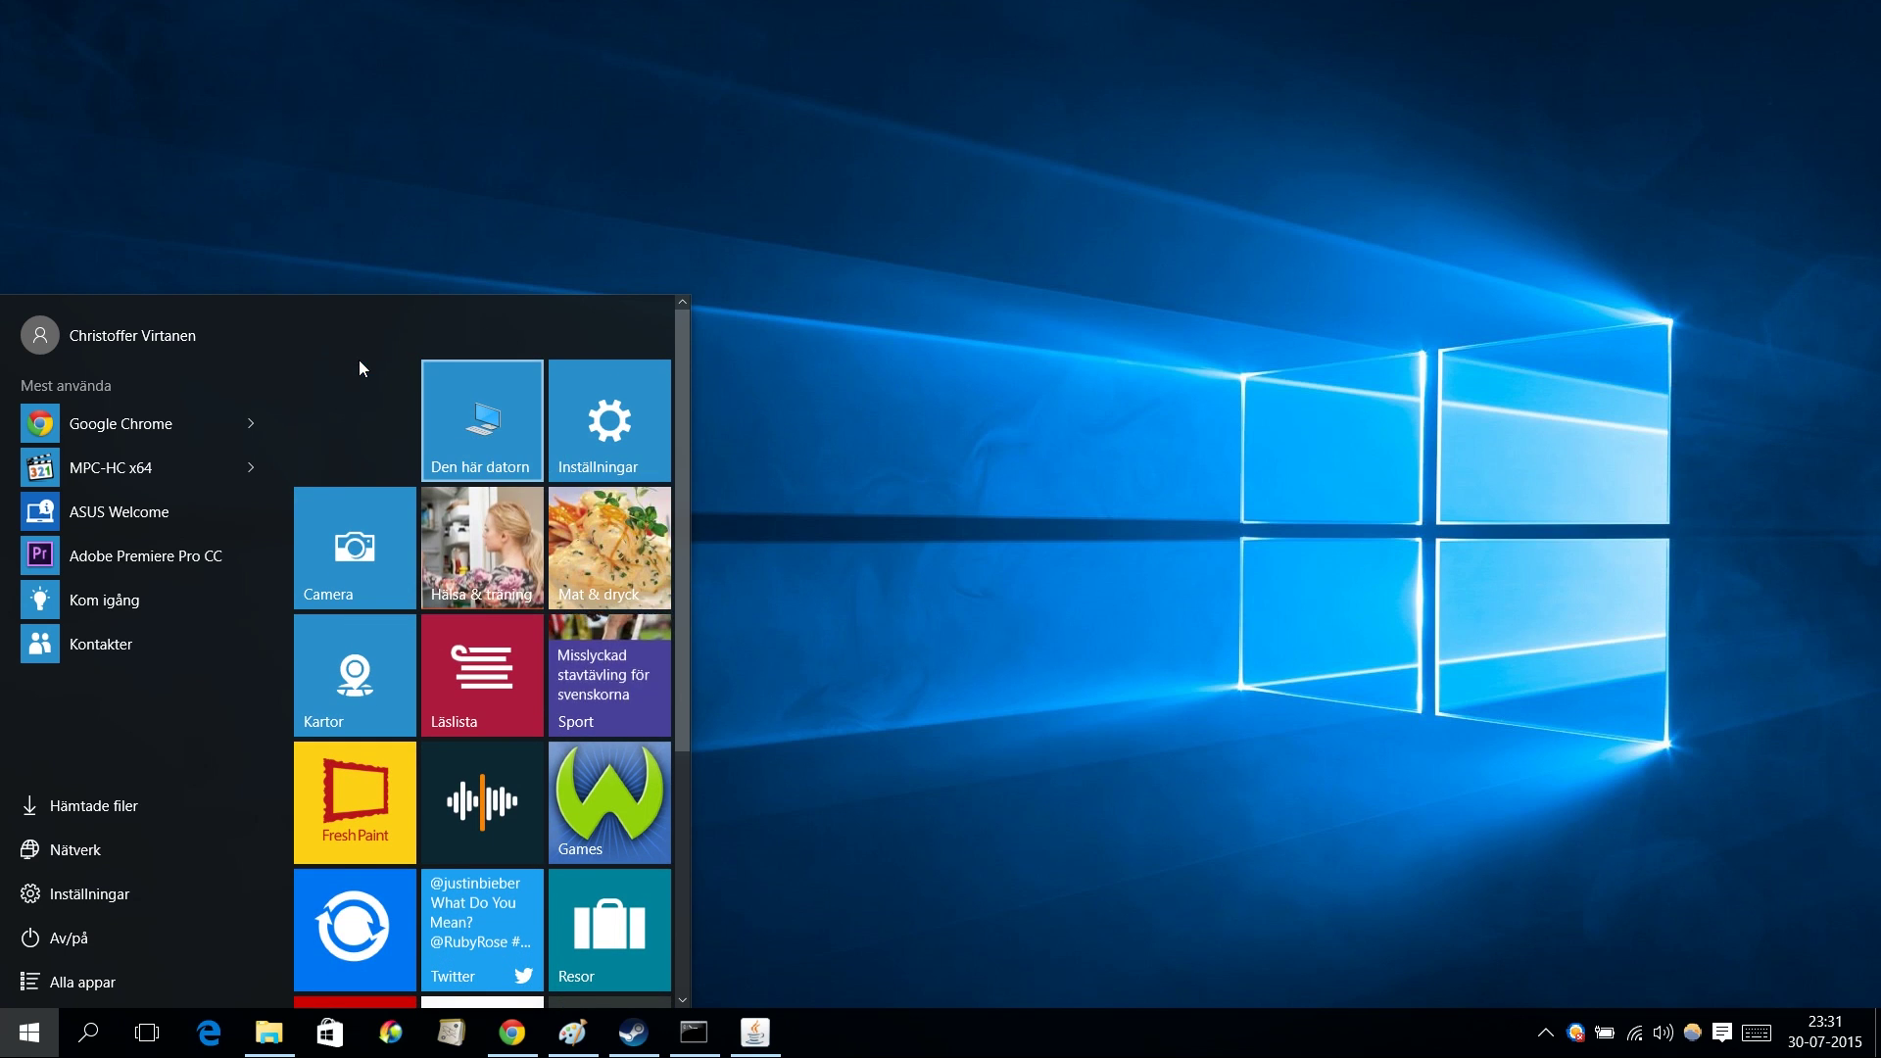
pyautogui.hotkey('shift', 'F10')
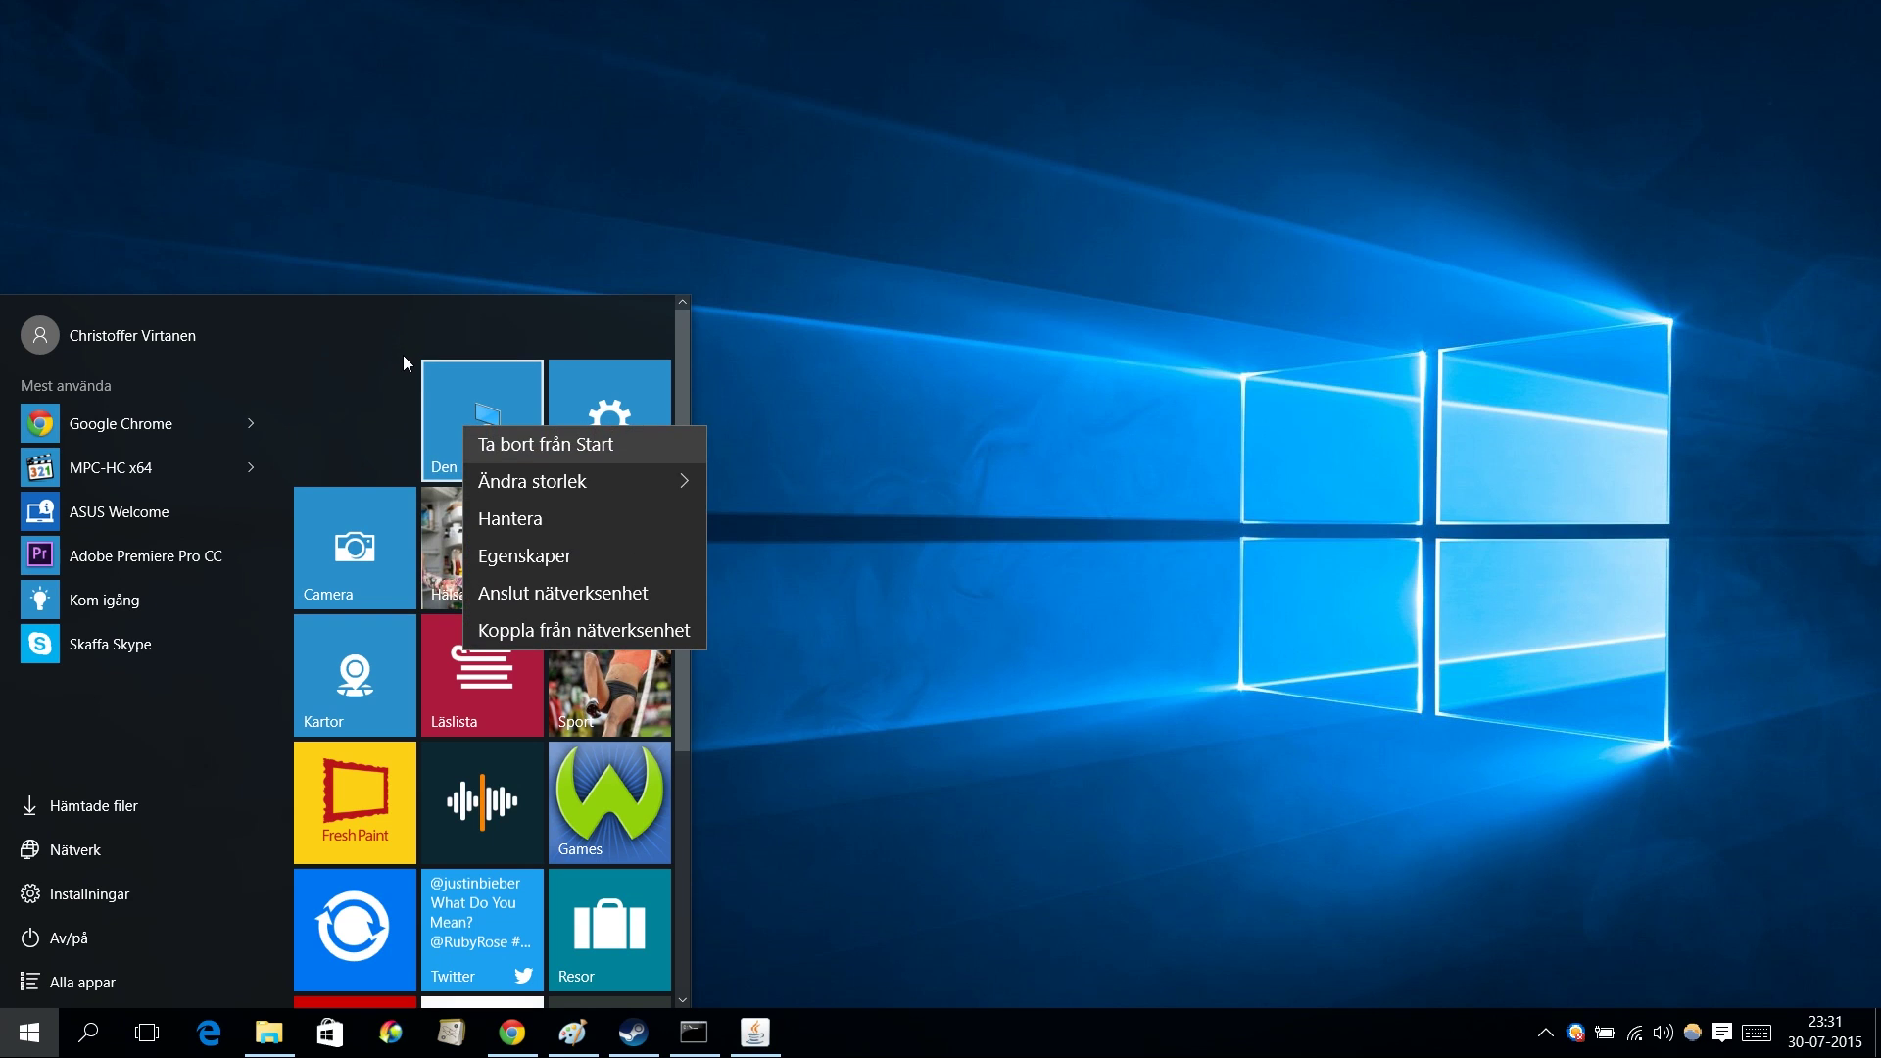
pyautogui.press('Return')
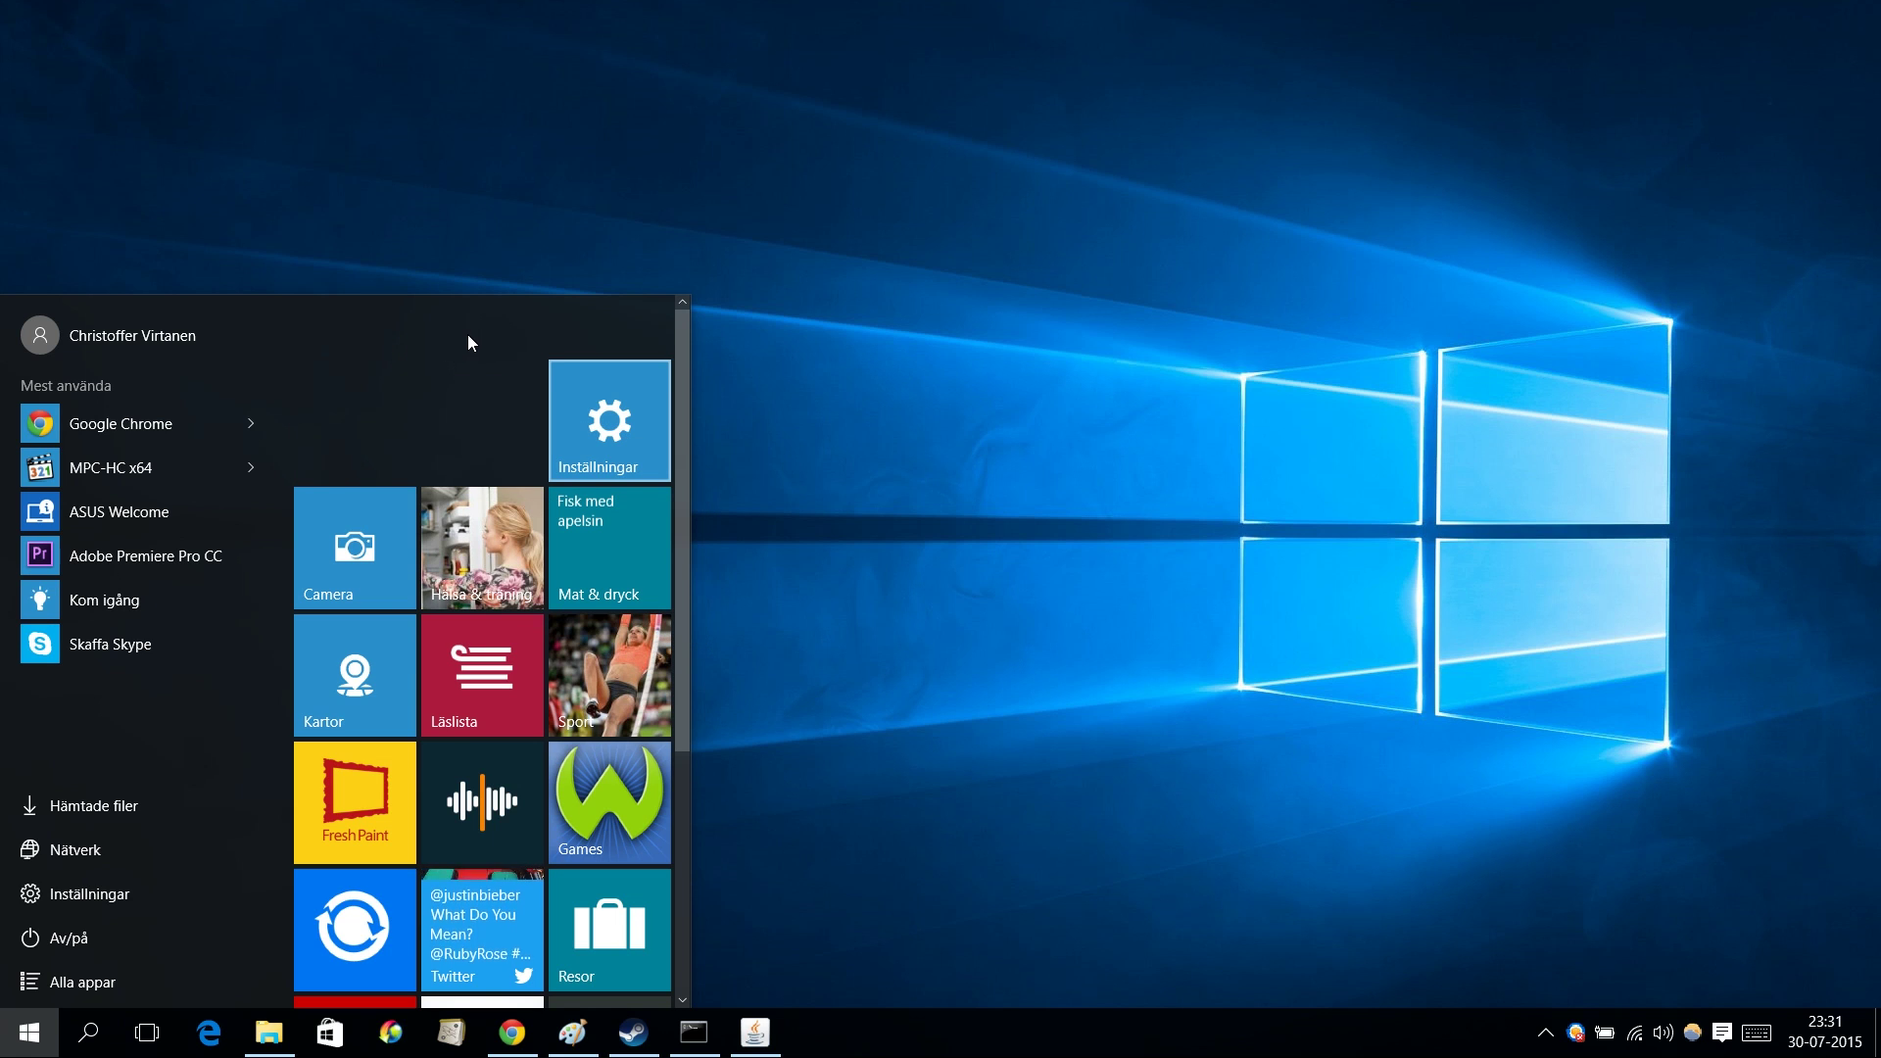
pyautogui.hotkey('shift', 'F10')
pyautogui.press('Up')
pyautogui.press('Return')
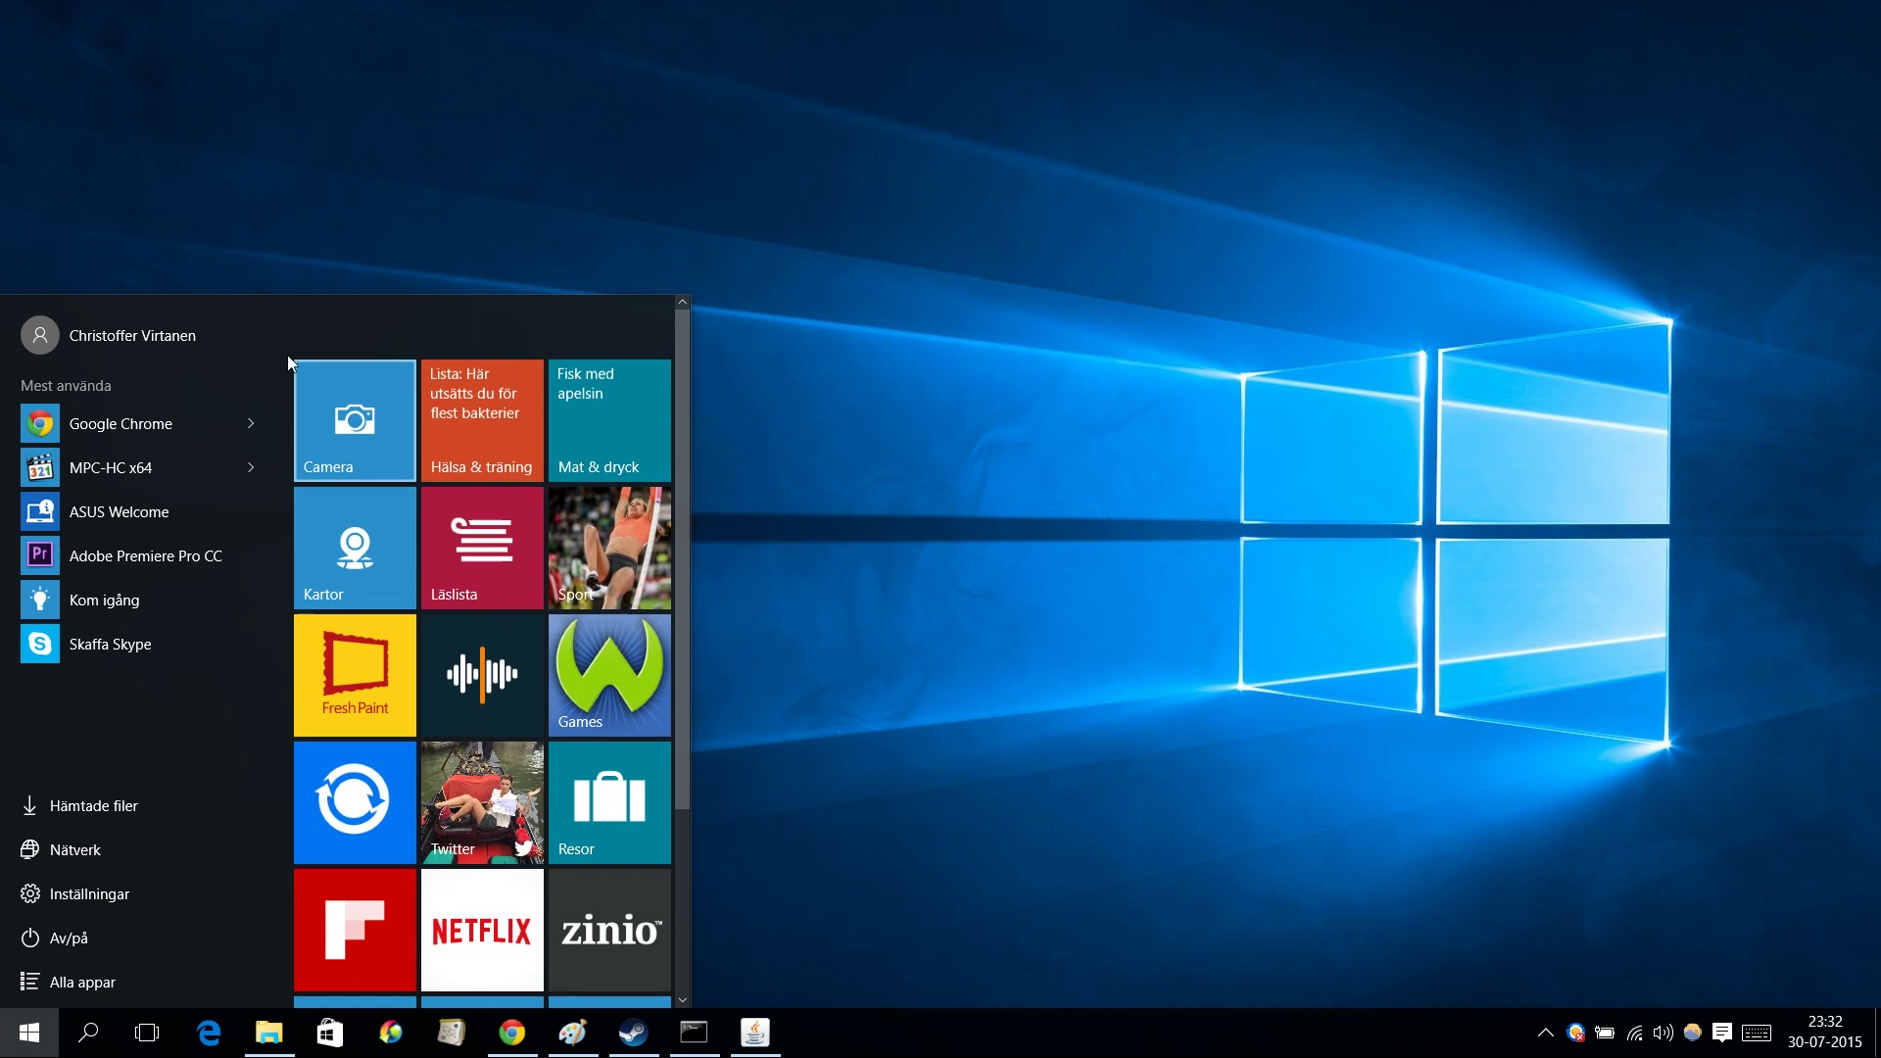
# Step: Remove the Camera, Hälsa & träning and Mat & dryck tiles from the Start menu
pyautogui.hotkey('shift', 'F10')
pyautogui.press('Return')
pyautogui.hotkey('shift', 'F10')
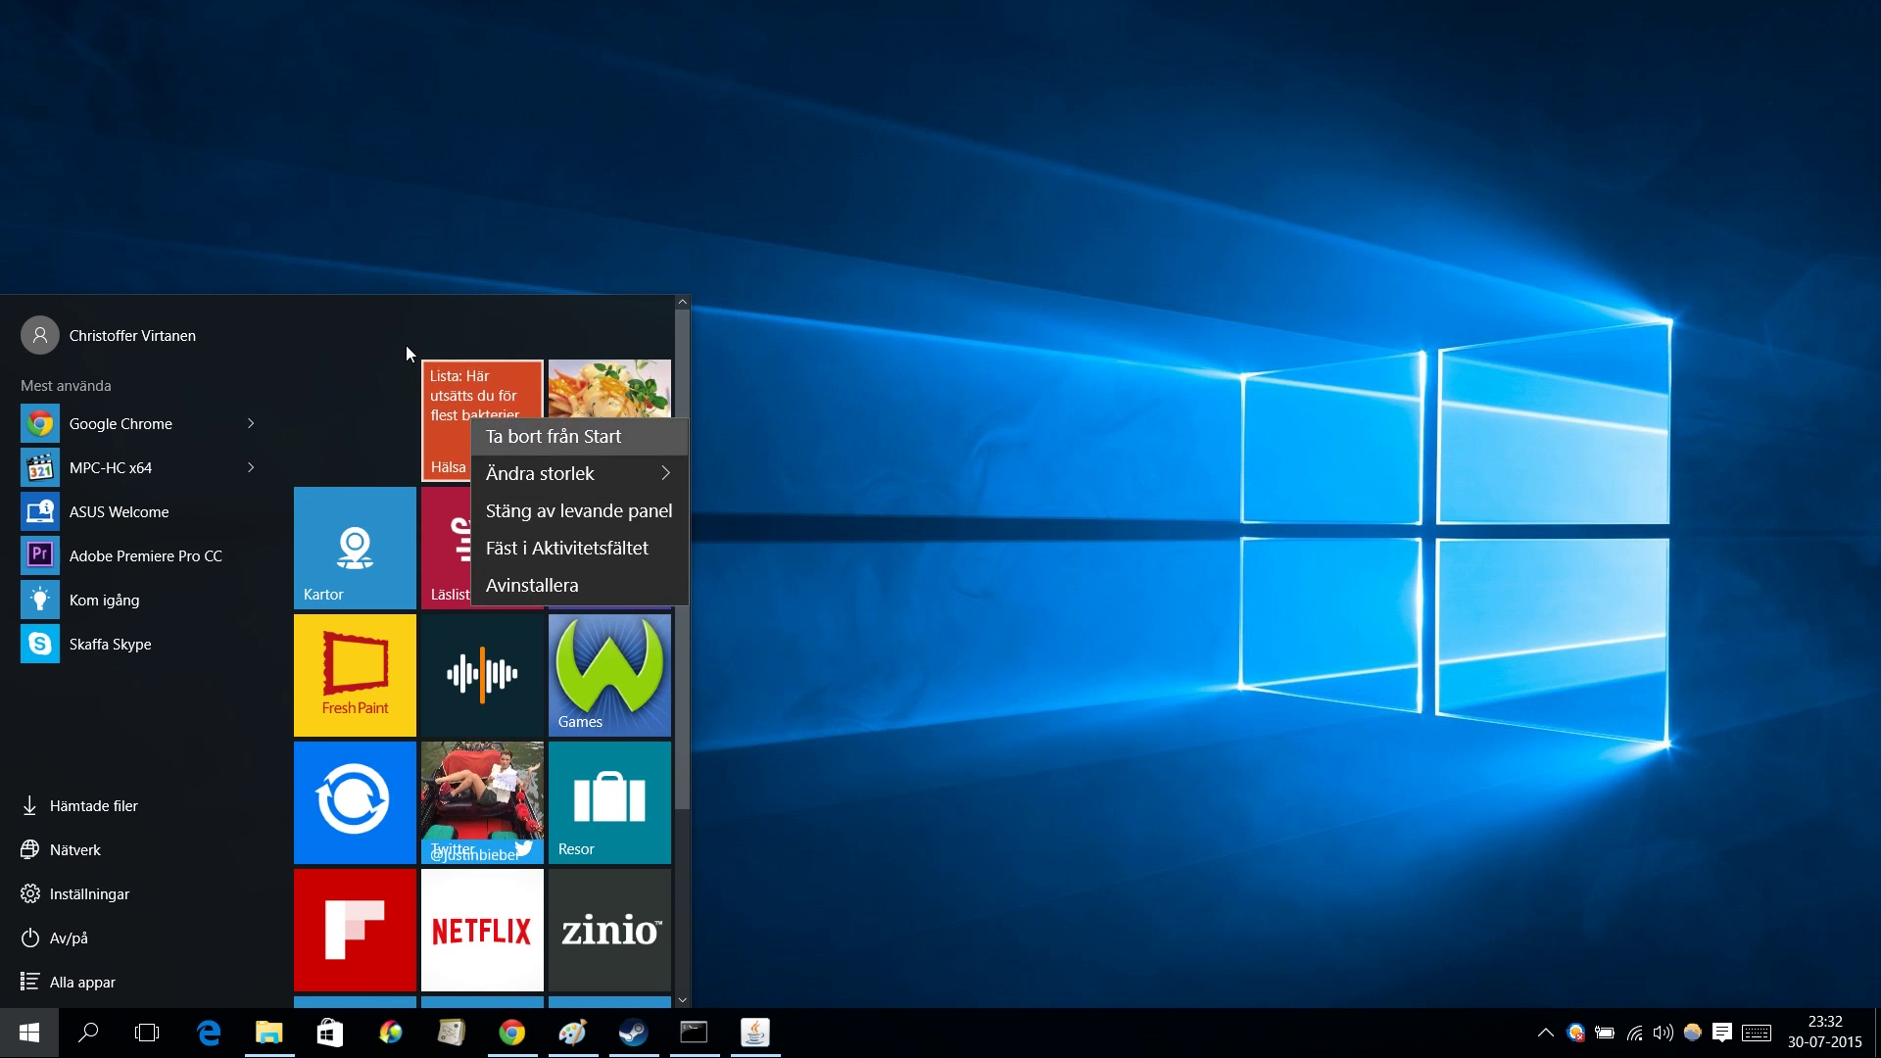
pyautogui.press('Return')
pyautogui.hotkey('shift', 'F10')
pyautogui.press('Return')
# Step: Remove the Kartor, Läslista and Sport tiles from the Start menu
pyautogui.hotkey('shift', 'F10')
pyautogui.press('Return')
pyautogui.hotkey('shift', 'F10')
pyautogui.press('Return')
pyautogui.hotkey('shift', 'F10')
pyautogui.press('Return')
# Step: Remove the Fresh Paint, audio waveform and Games tiles from the Start menu
pyautogui.hotkey('shift', 'F10')
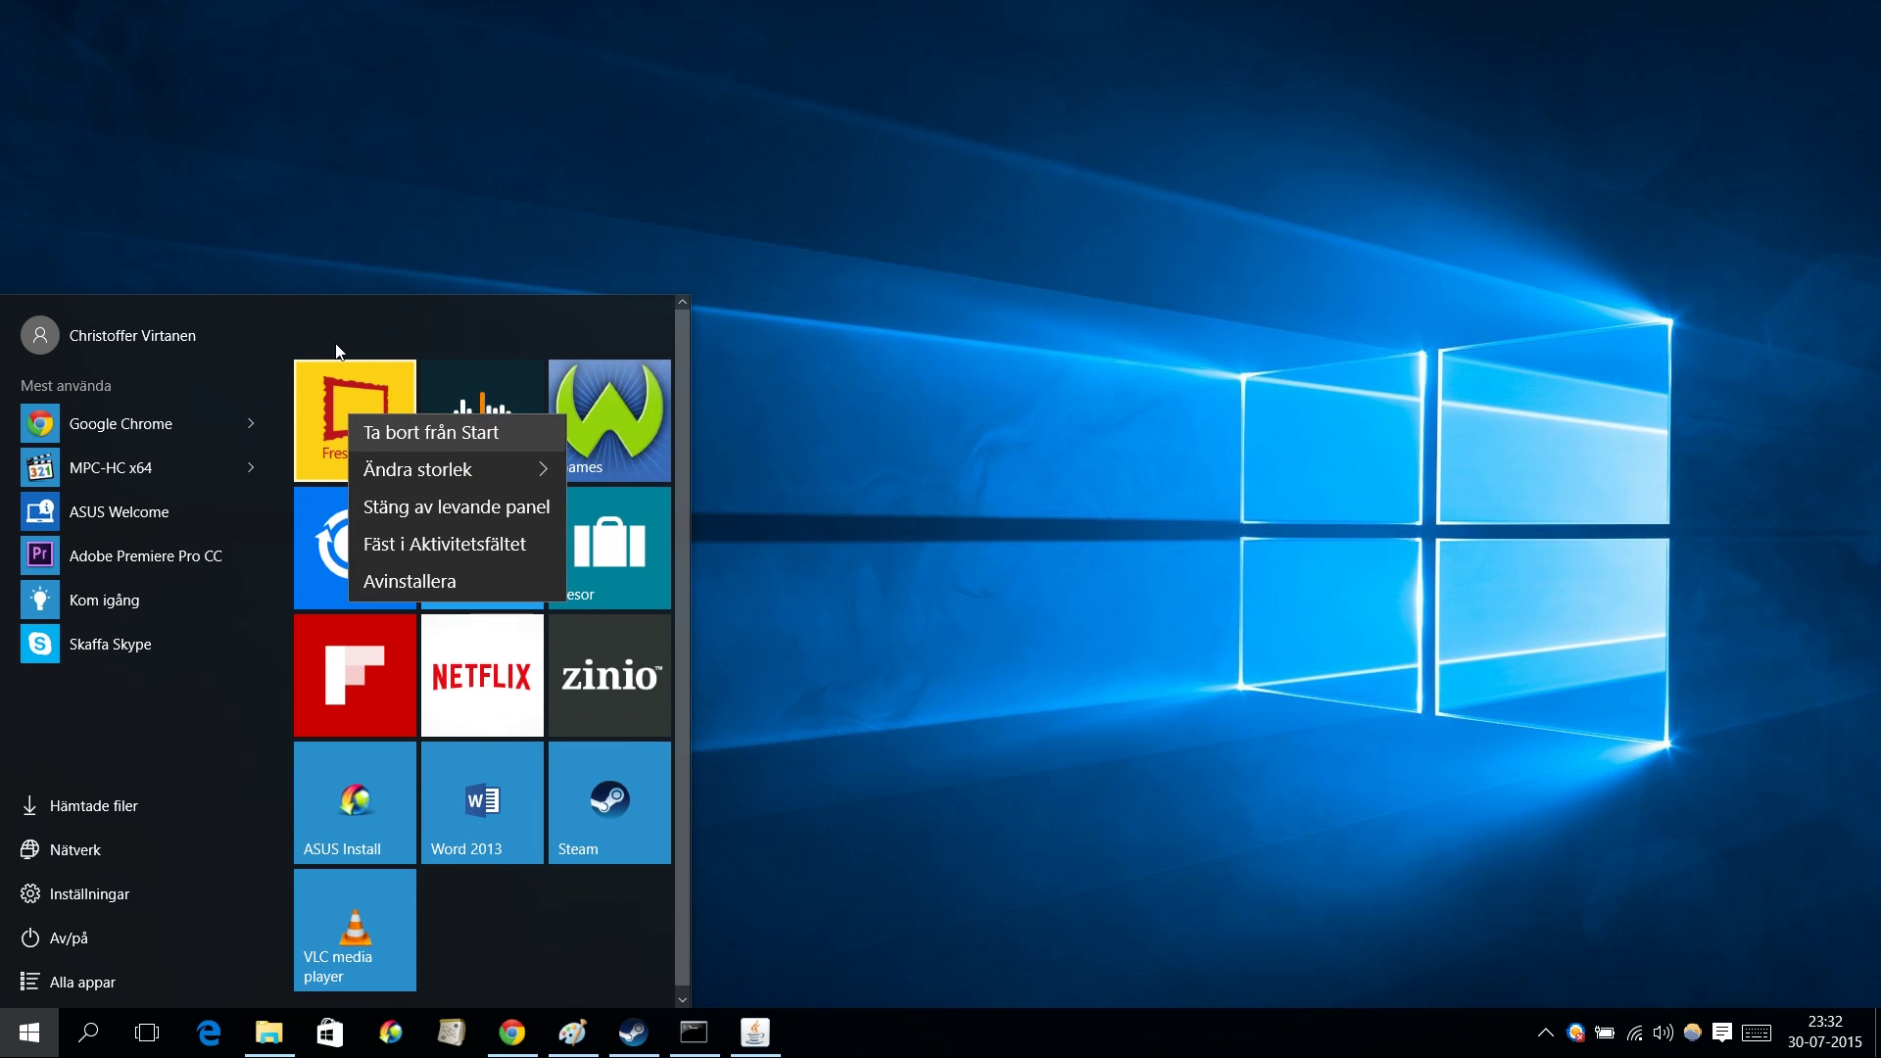
pyautogui.press('Return')
pyautogui.hotkey('shift', 'F10')
pyautogui.press('Return')
pyautogui.hotkey('shift', 'F10')
pyautogui.press('Return')
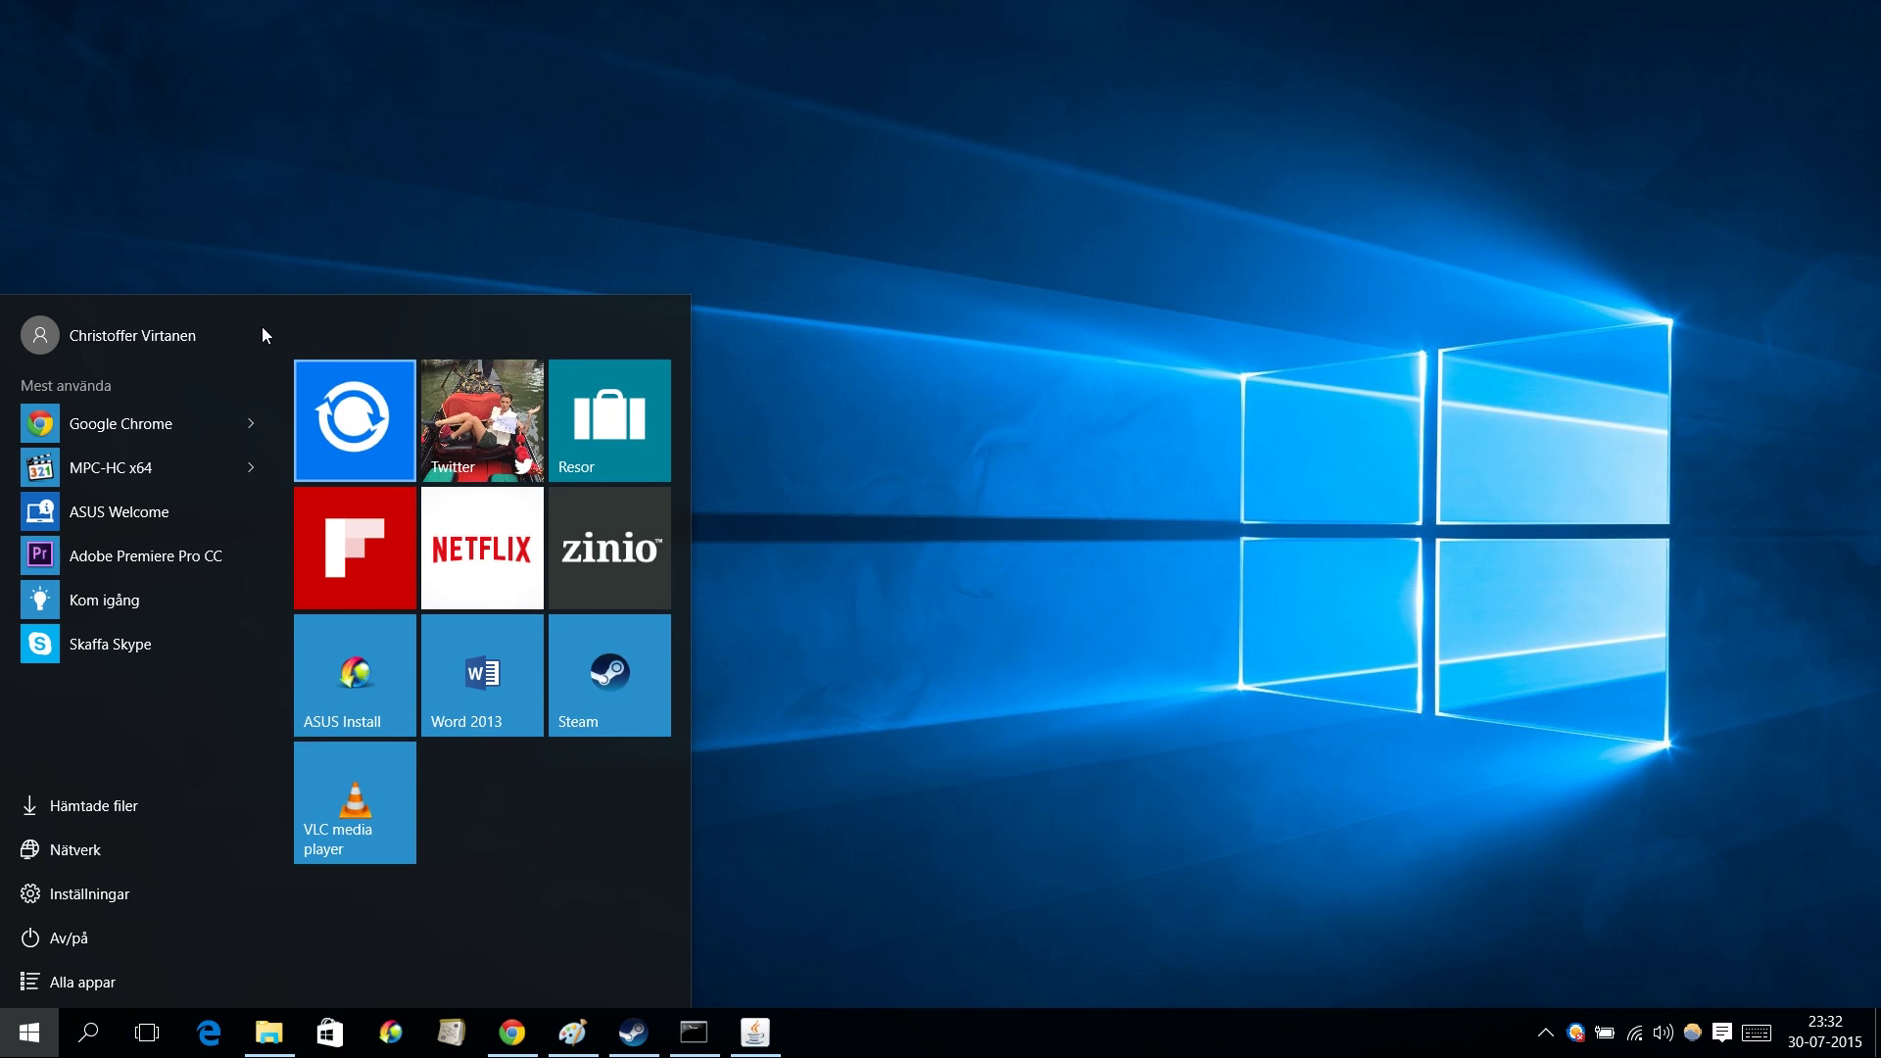
# Step: Turn off the live tile for the blue tile with circular arrows
pyautogui.hotkey('shift', 'F10')
pyautogui.press('Down')
pyautogui.press('Down')
pyautogui.press('Down')
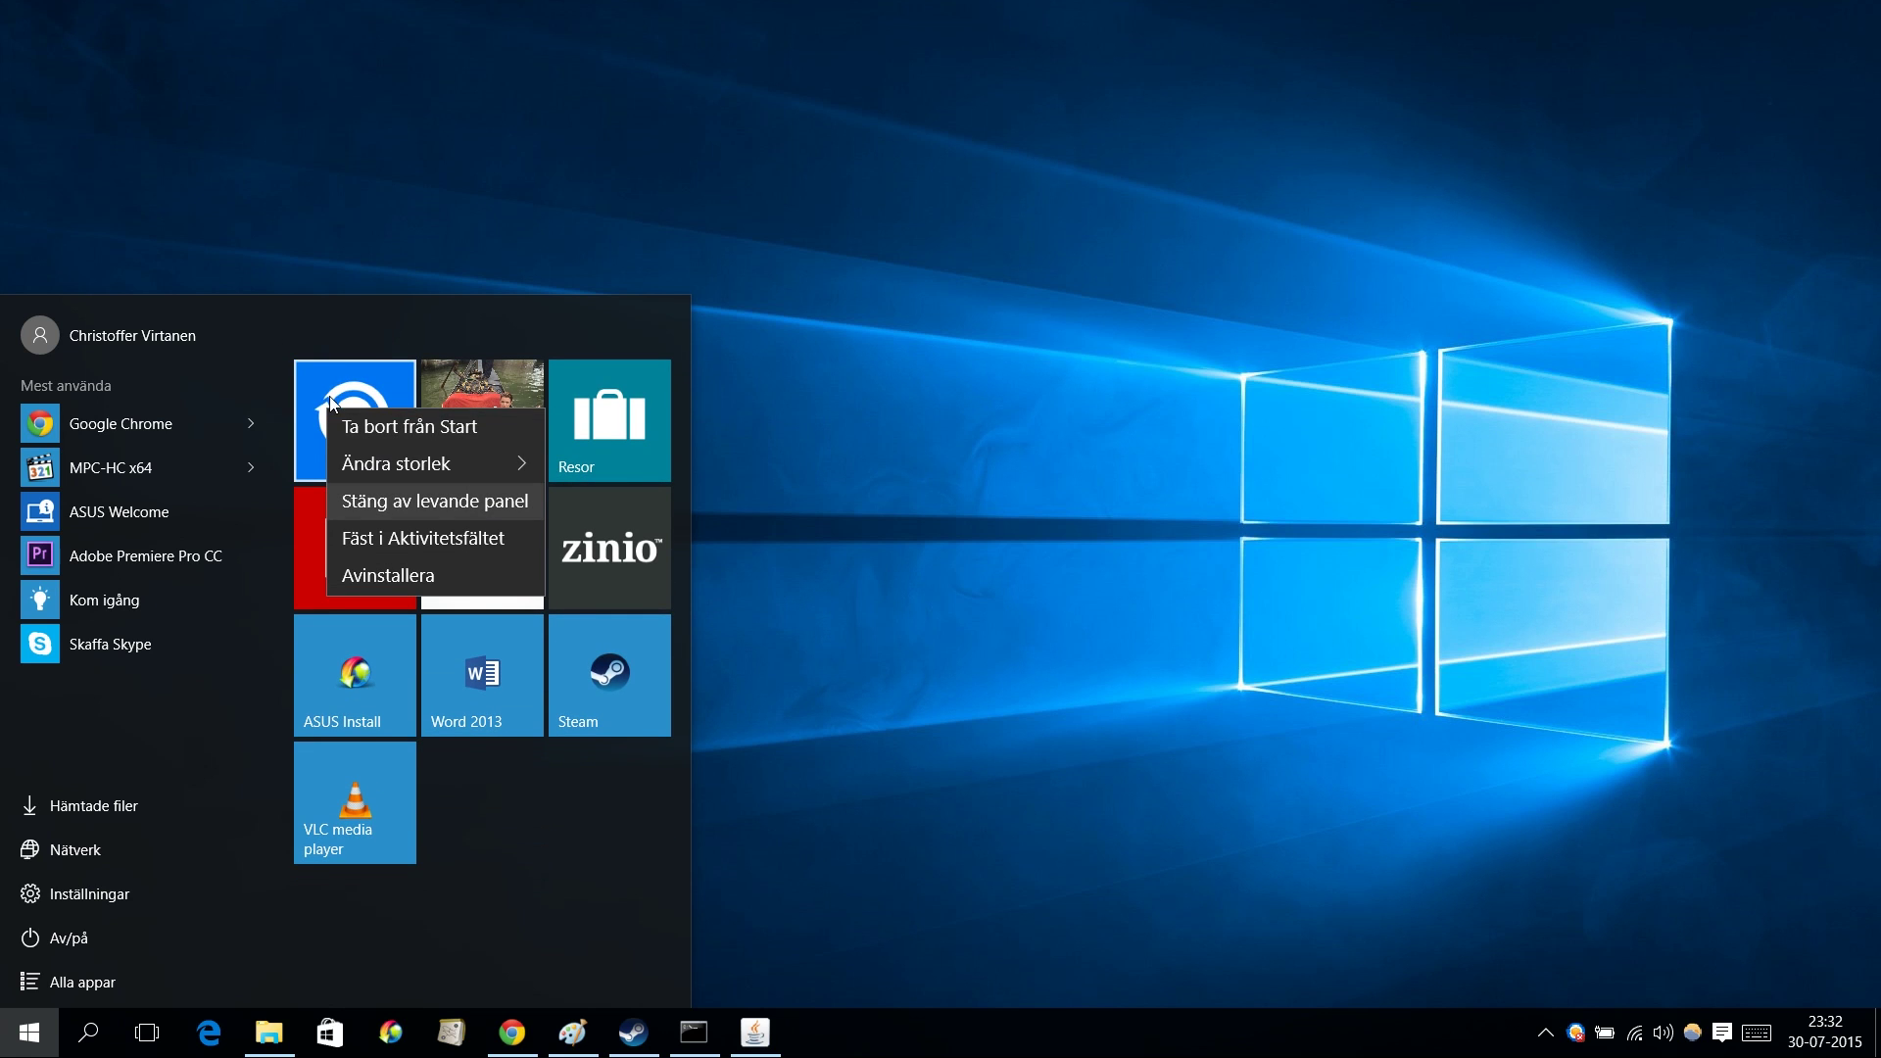
pyautogui.press('Return')
# Step: Remove the blue circular-arrows tile and the Twitter and Resor tiles from the Start menu
pyautogui.hotkey('shift', 'F10')
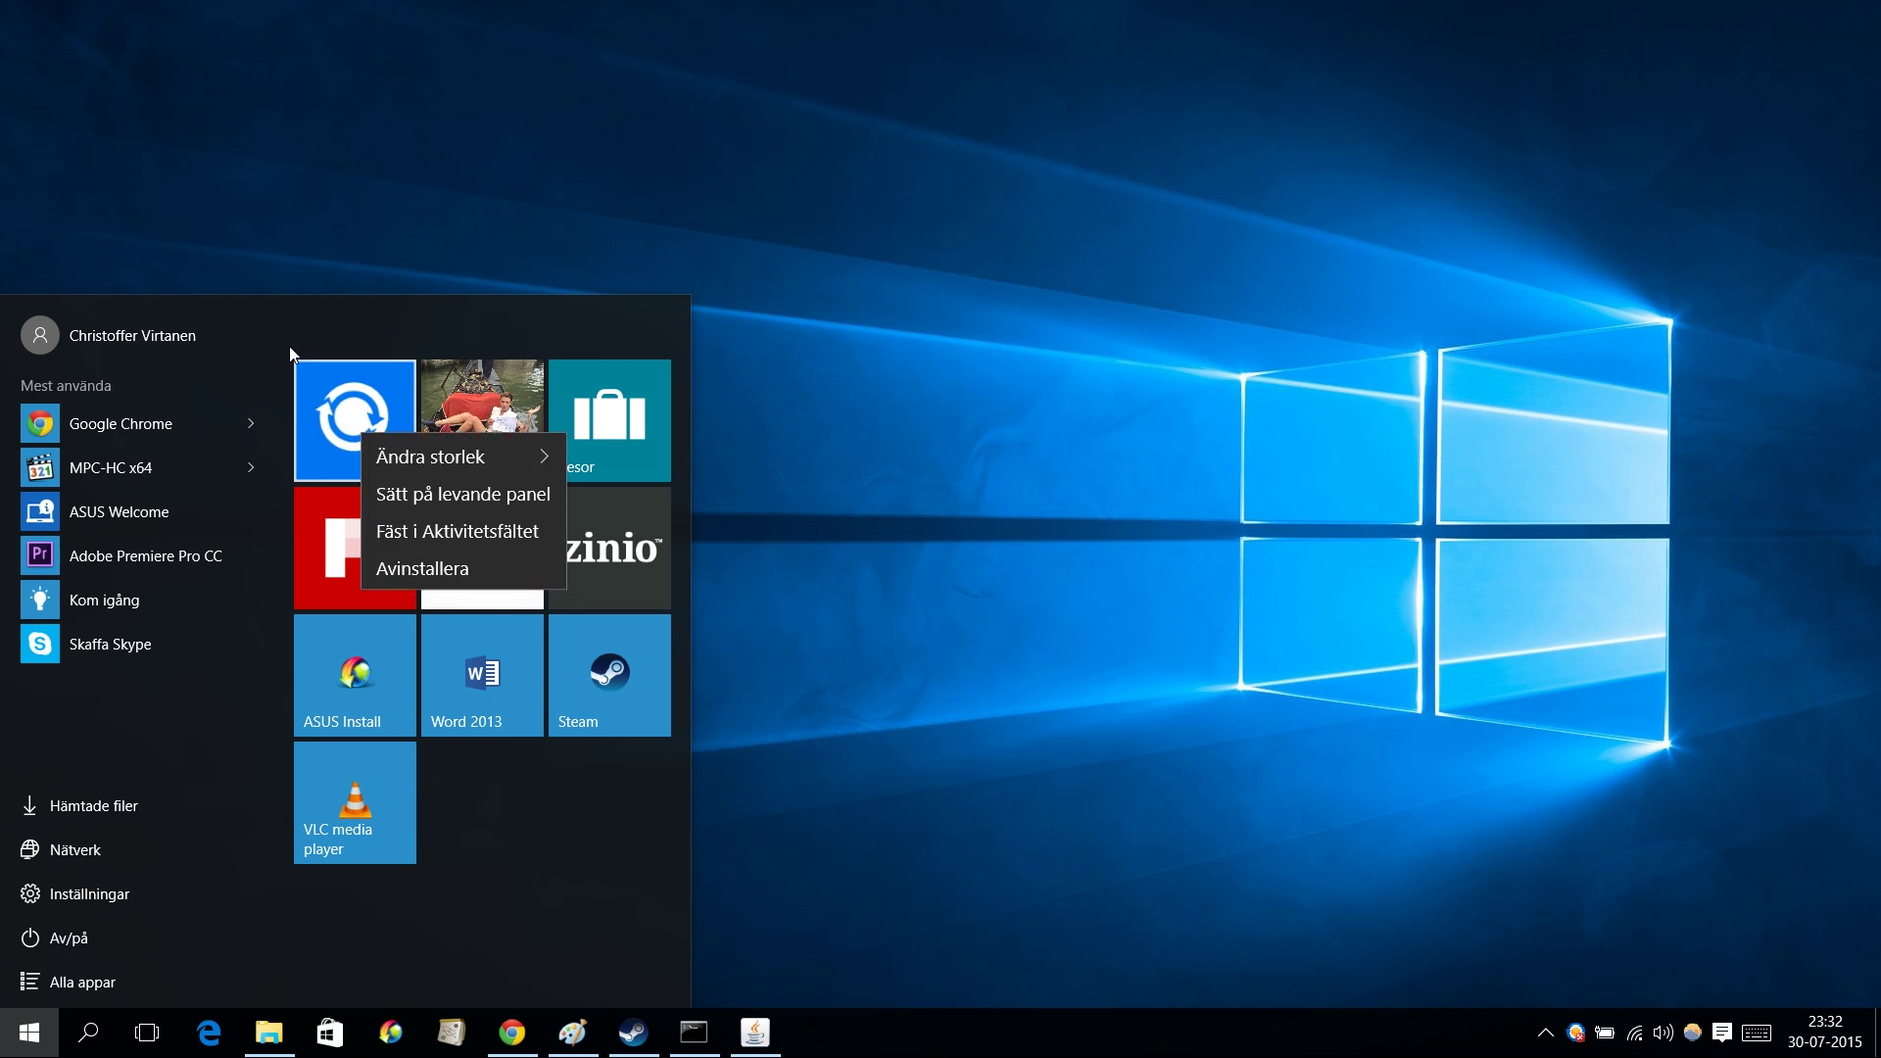
pyautogui.press('Return')
pyautogui.hotkey('shift', 'F10')
pyautogui.press('Return')
pyautogui.hotkey('shift', 'F10')
pyautogui.press('Return')
# Step: Remove the red Flipboard tile and the Netflix and Zinio tiles from the Start menu
pyautogui.hotkey('shift', 'F10')
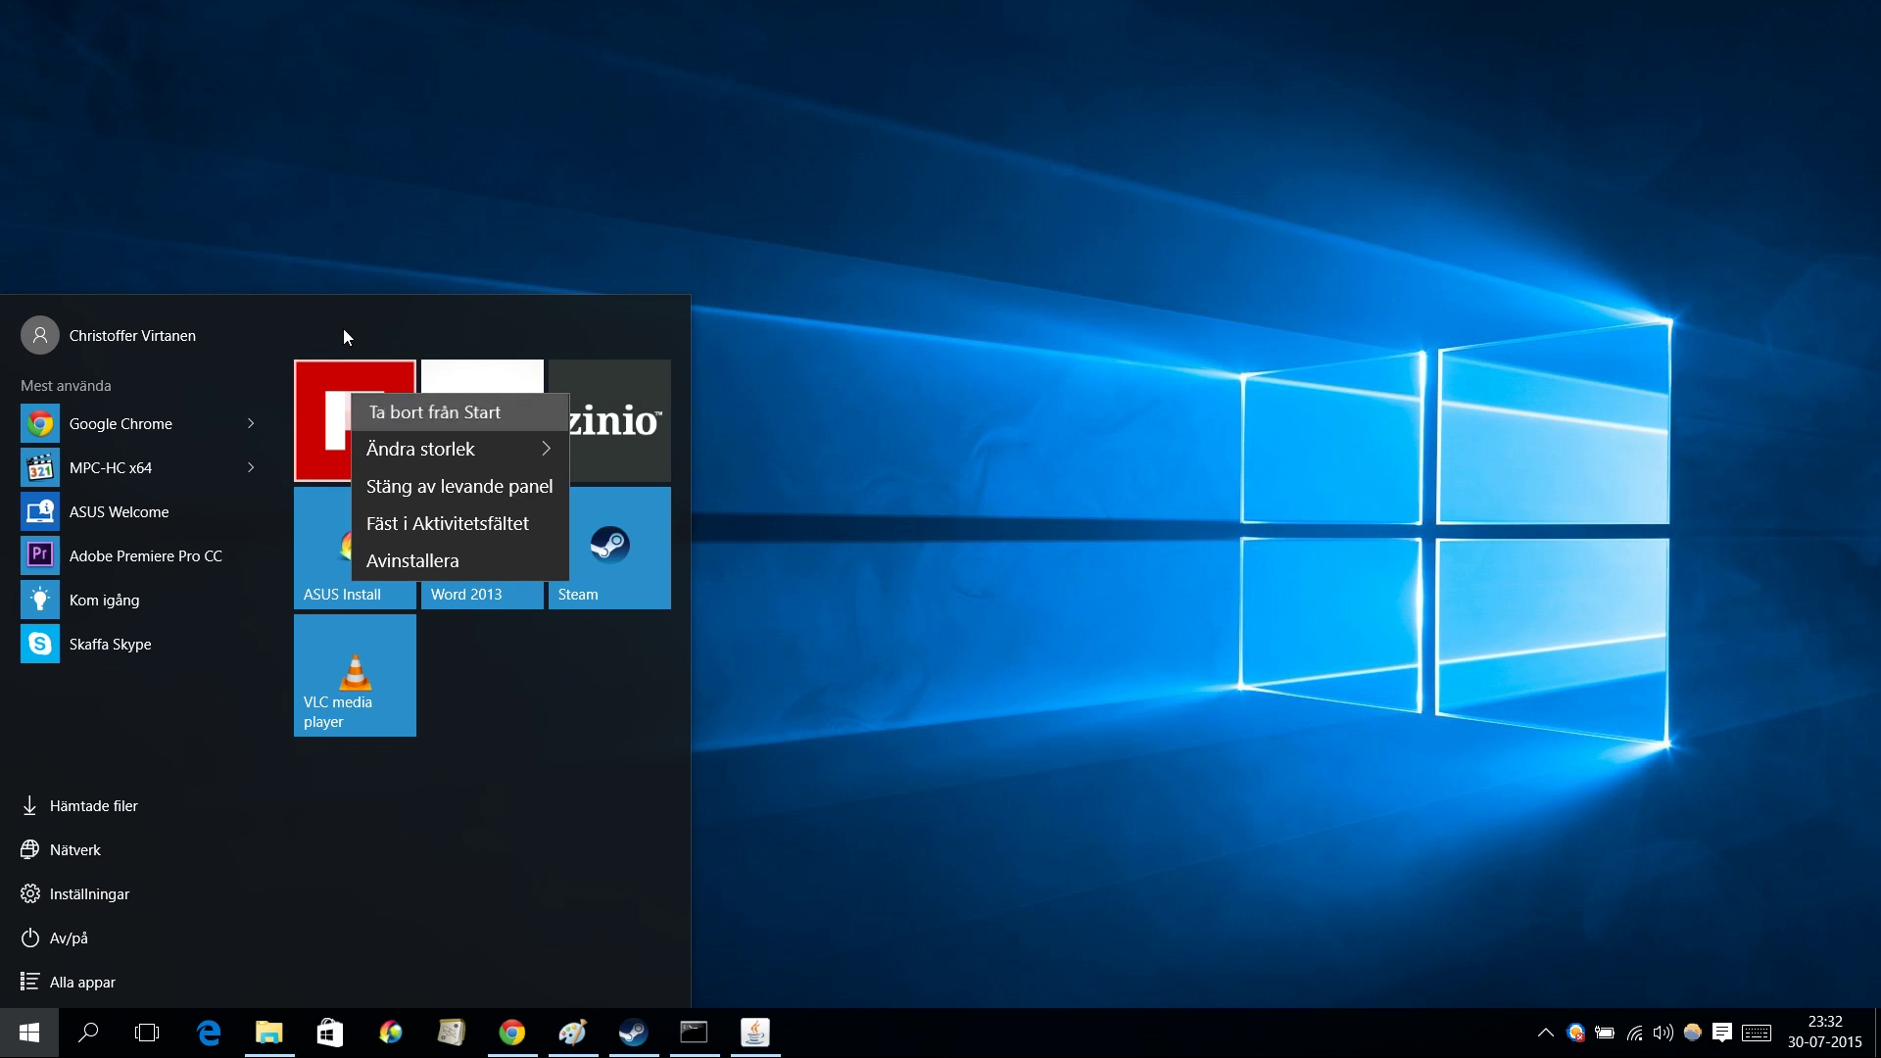
pyautogui.press('Return')
pyautogui.hotkey('shift', 'F10')
pyautogui.press('Return')
pyautogui.hotkey('shift', 'F10')
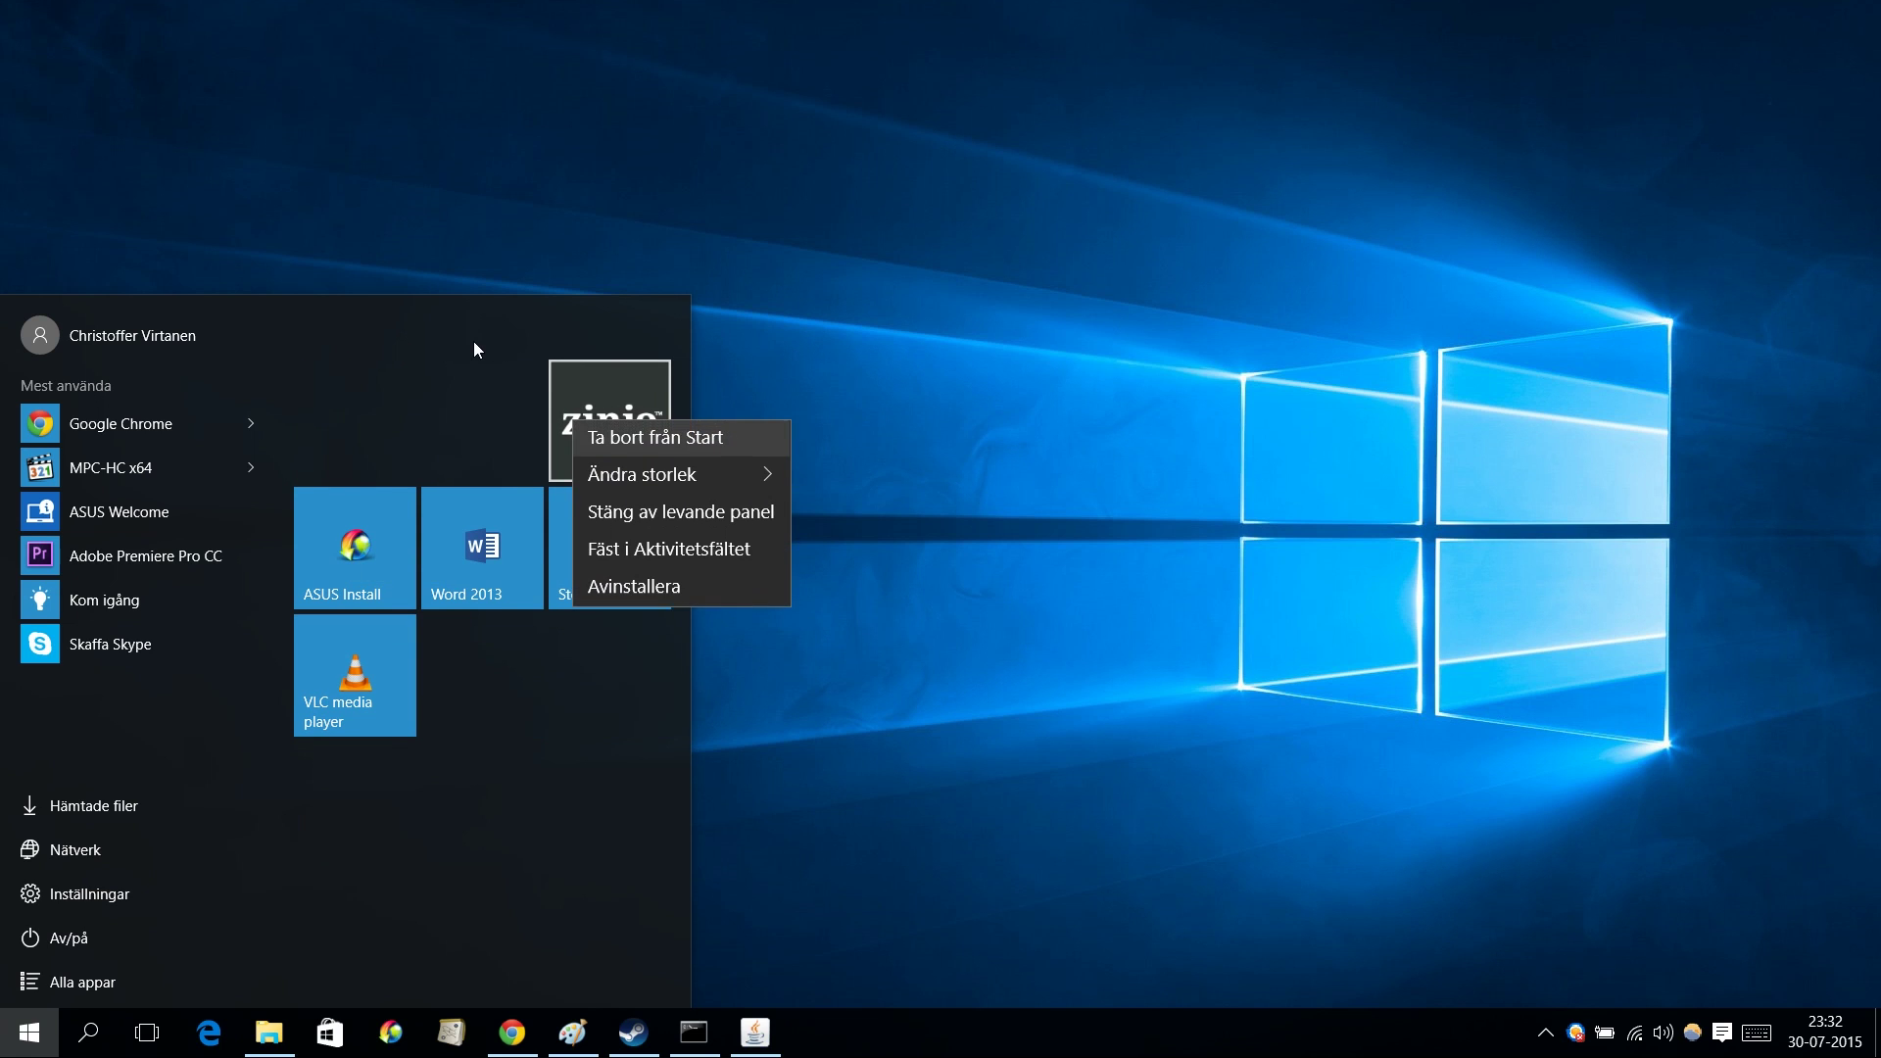
pyautogui.press('Return')
# Step: Remove the ASUS Install and VLC media player tiles, and close the Start menu
pyautogui.hotkey('shift', 'F10')
pyautogui.press('Return')
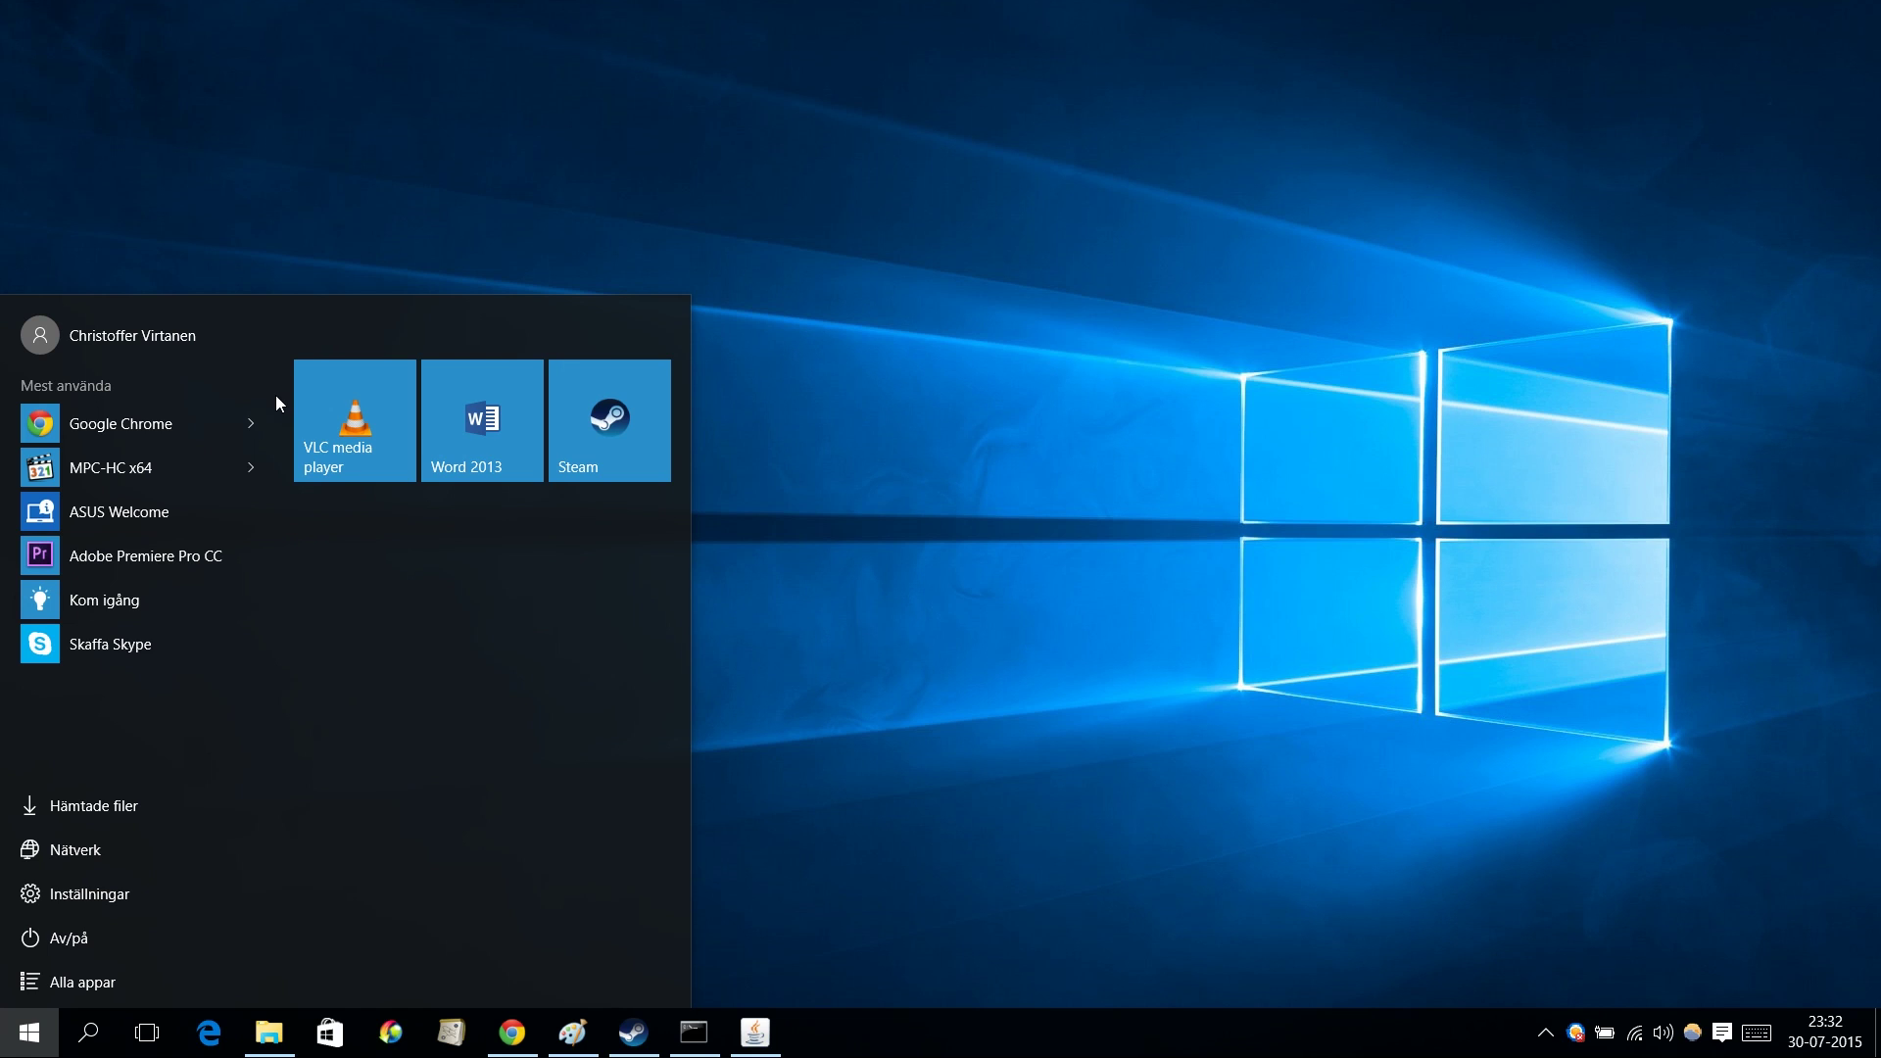
pyautogui.hotkey('shift', 'F10')
pyautogui.press('Escape')
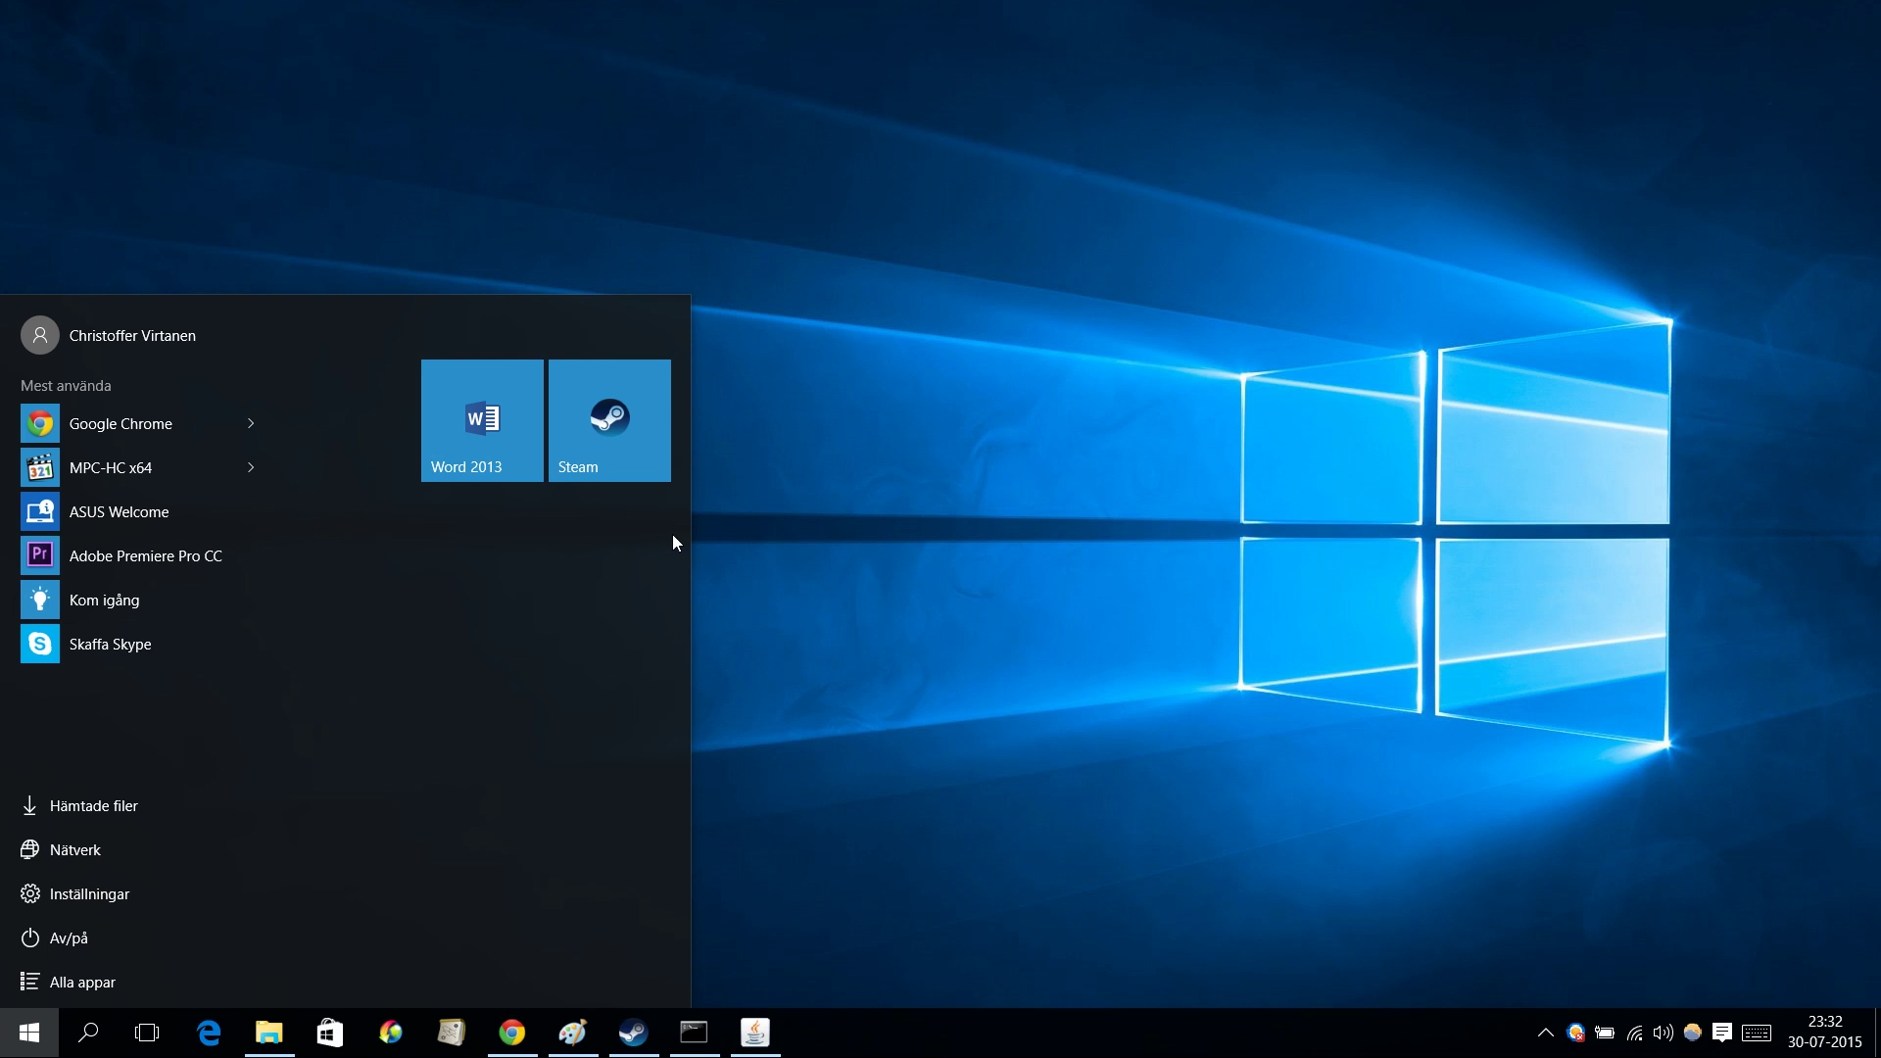
pyautogui.press('Escape')
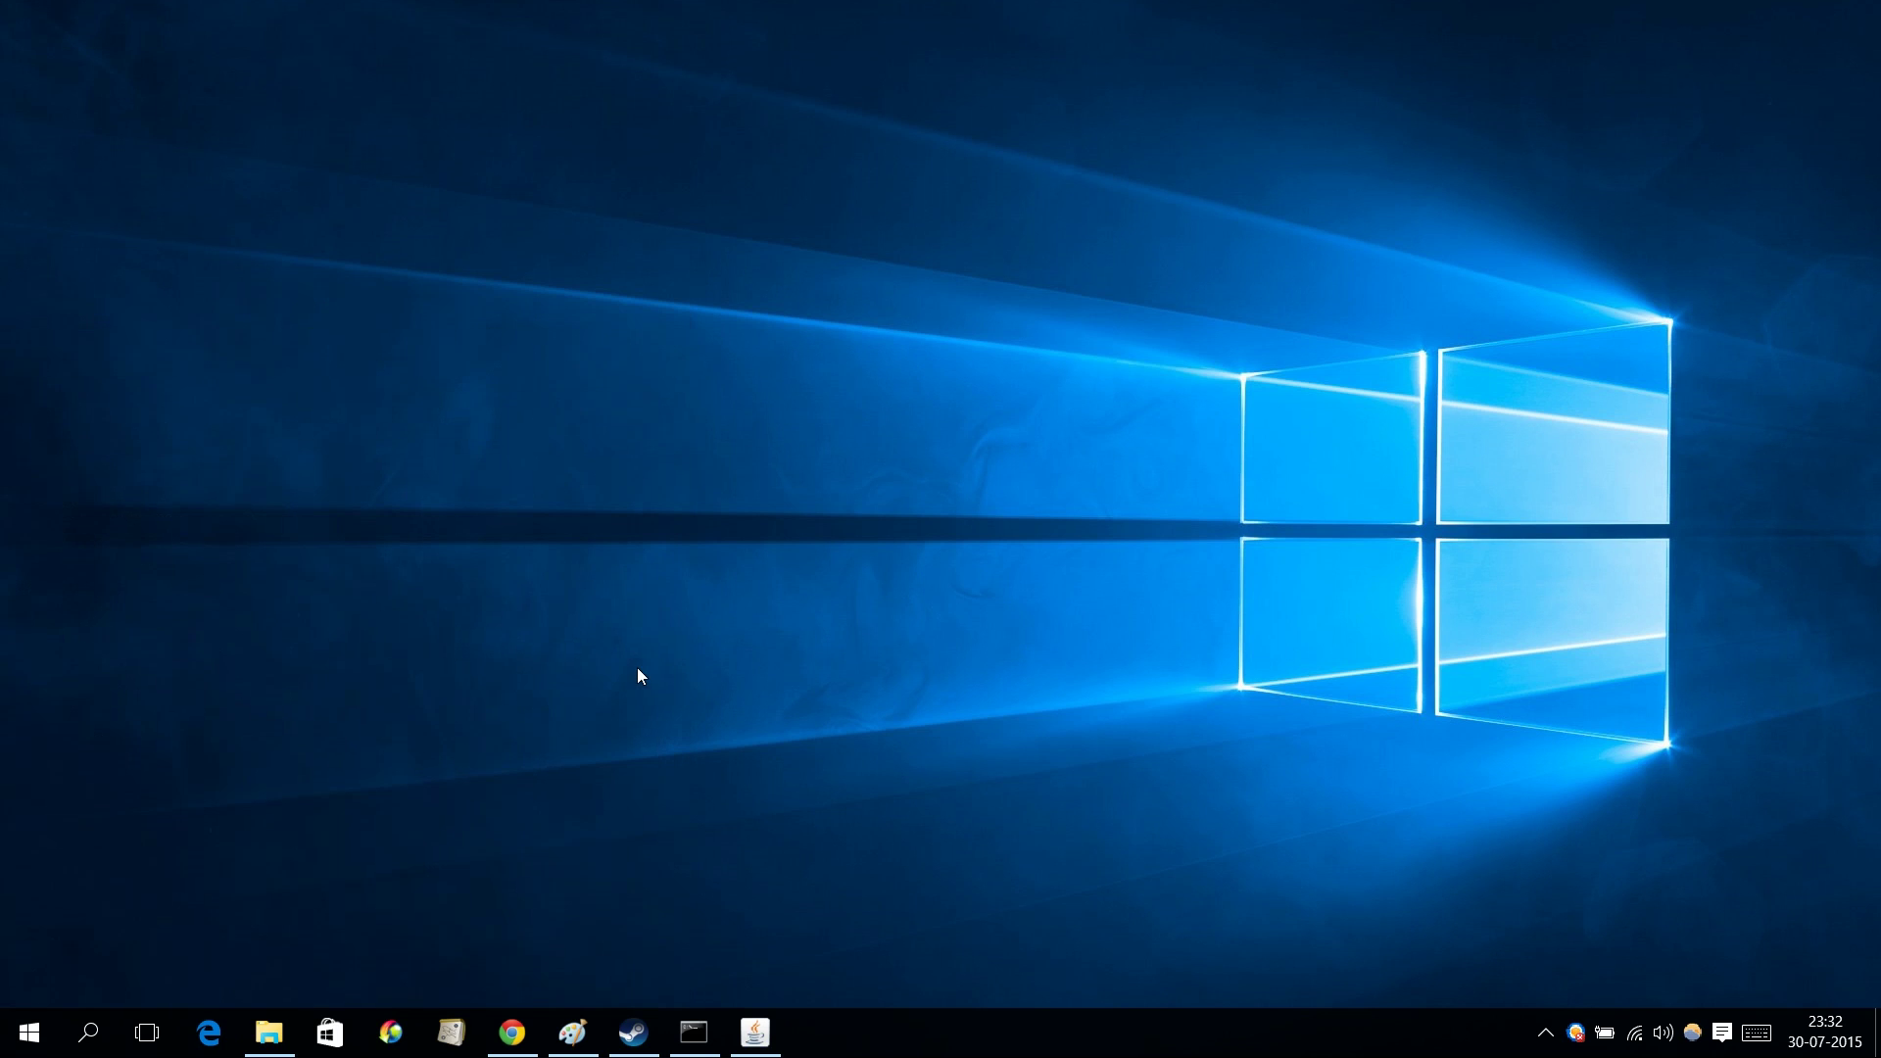
# Step: View the list of all installed apps in the Start menu and close it again
pyautogui.press('super')
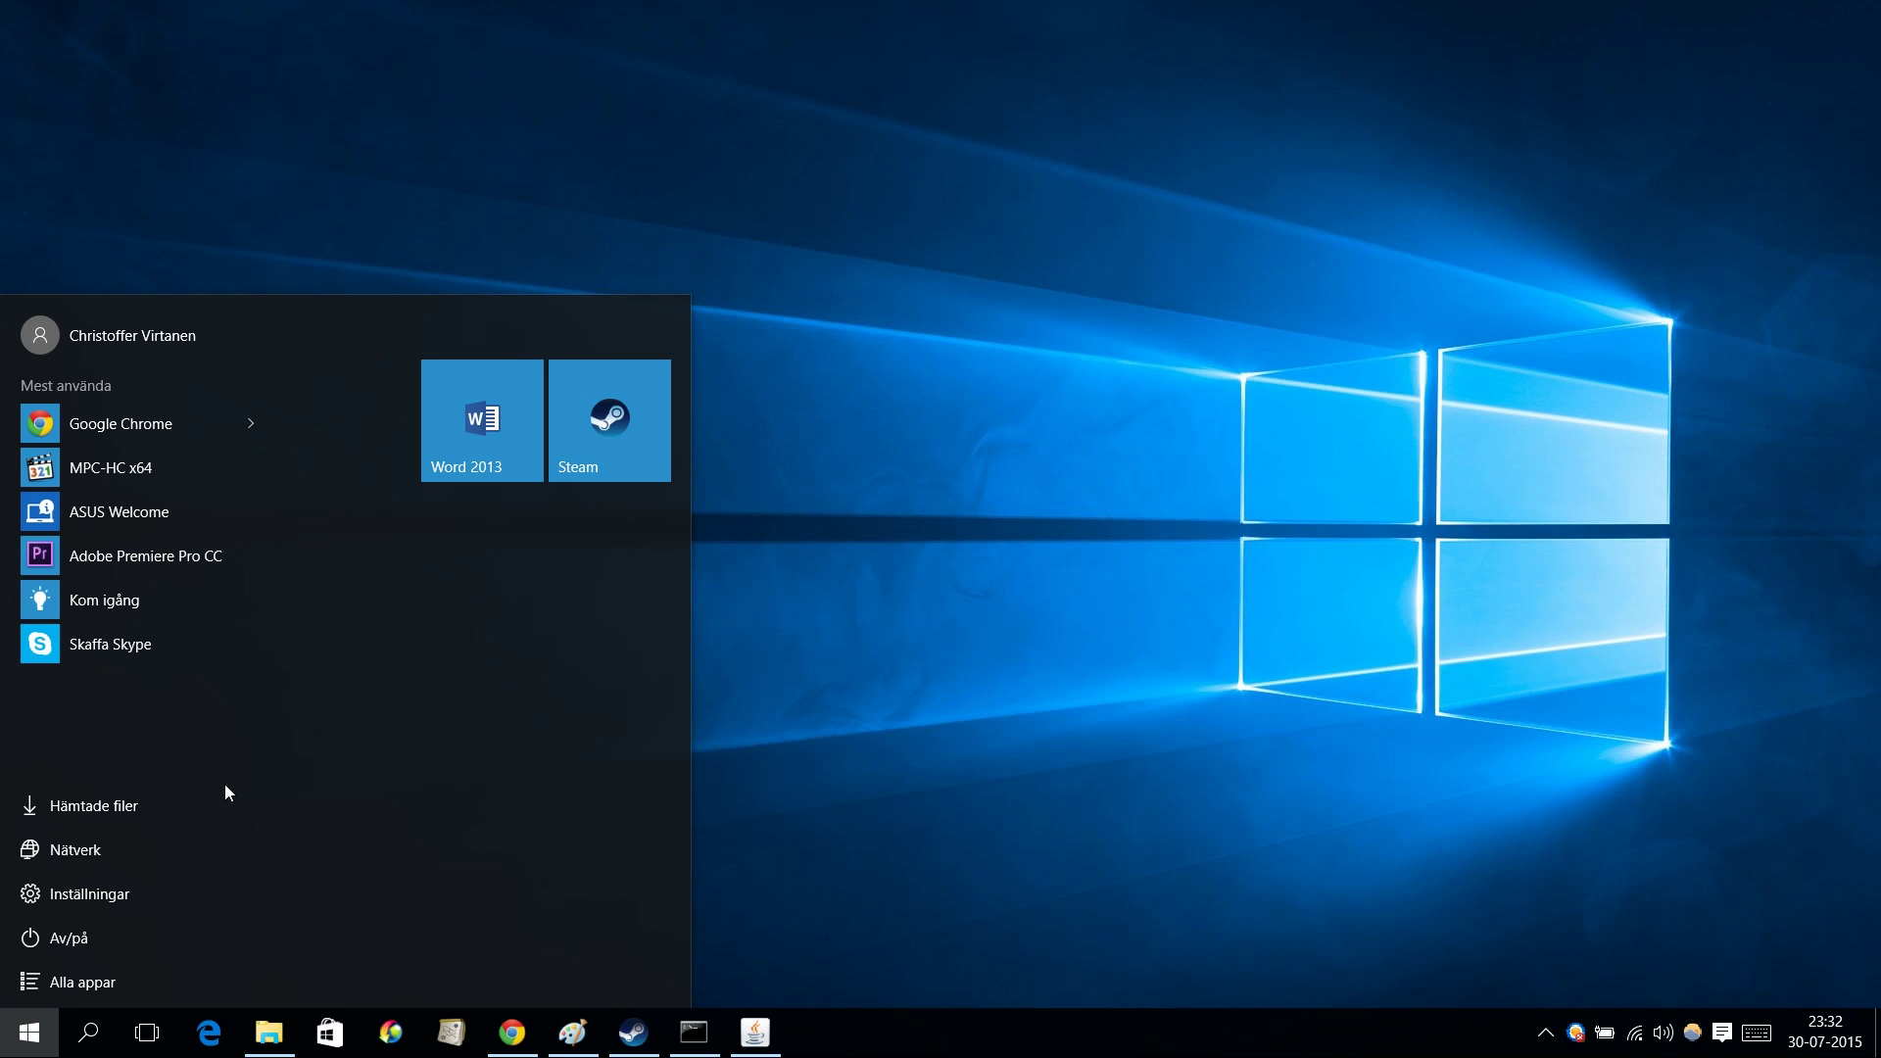
pyautogui.click(69, 982)
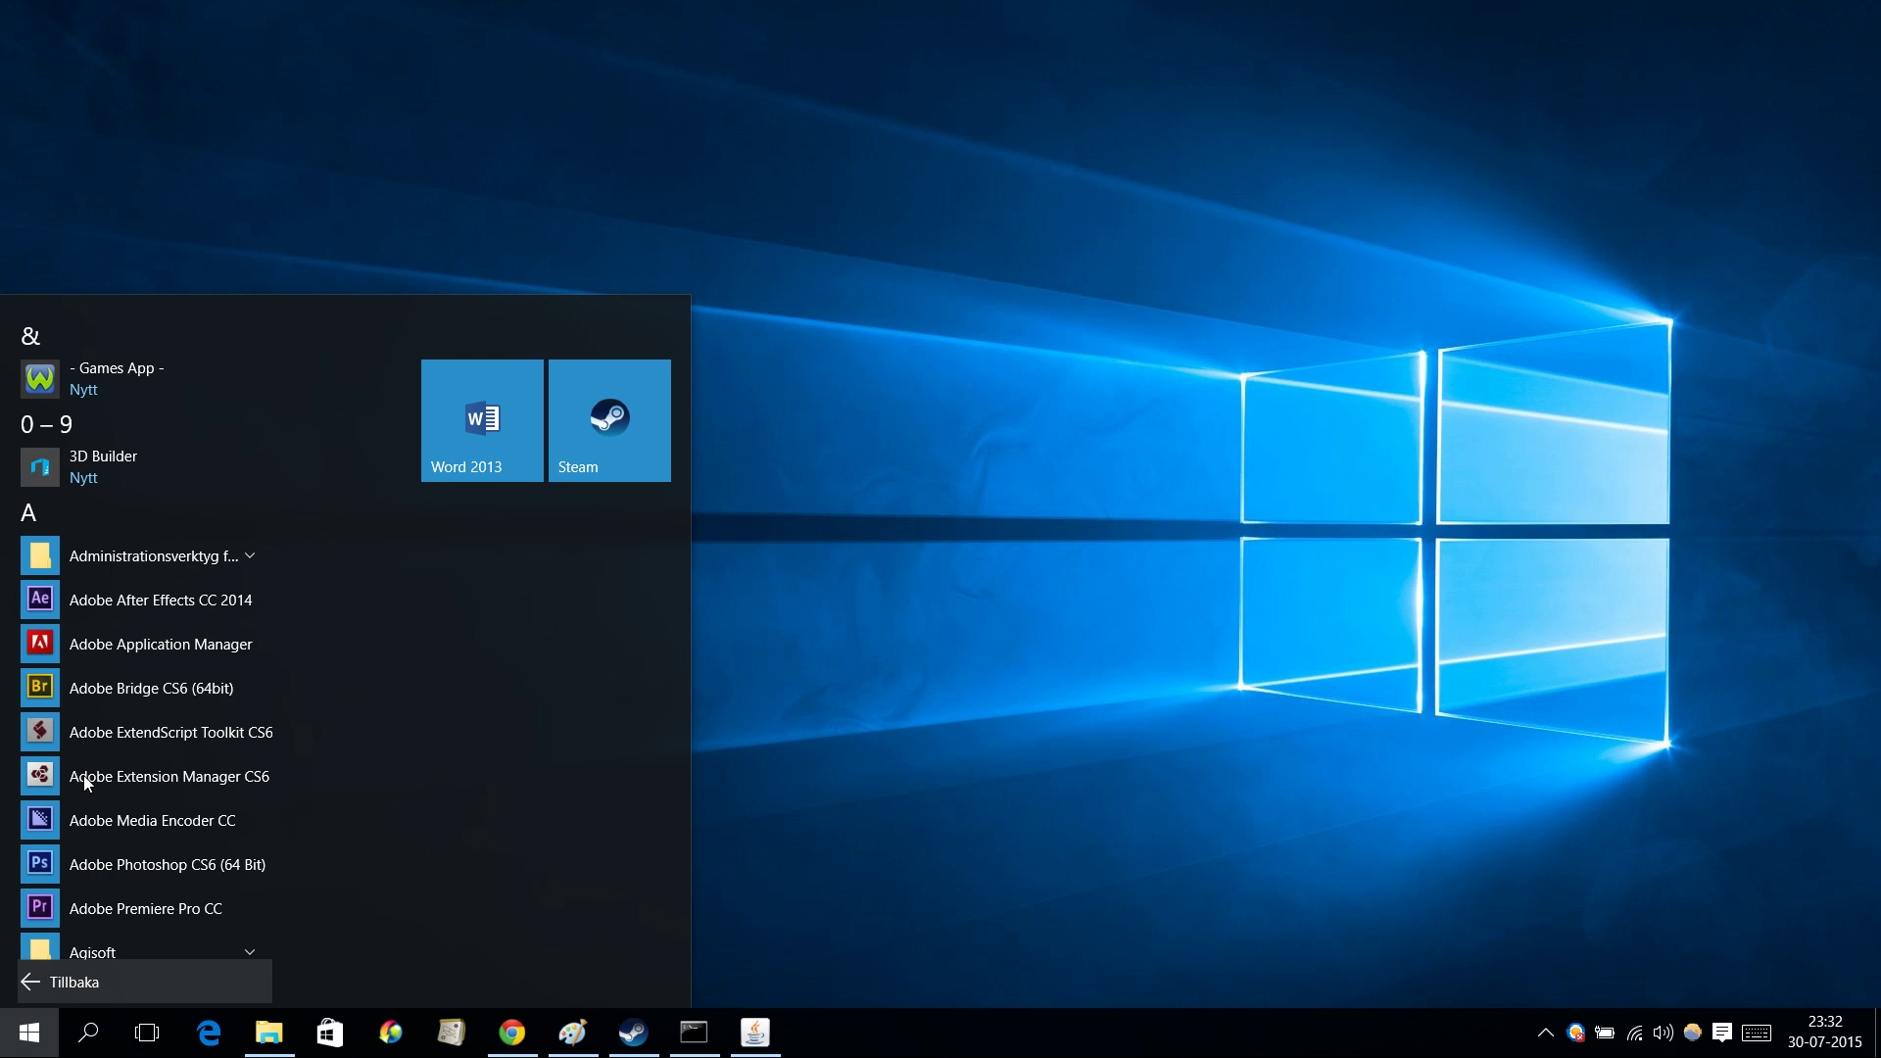
pyautogui.press('Escape')
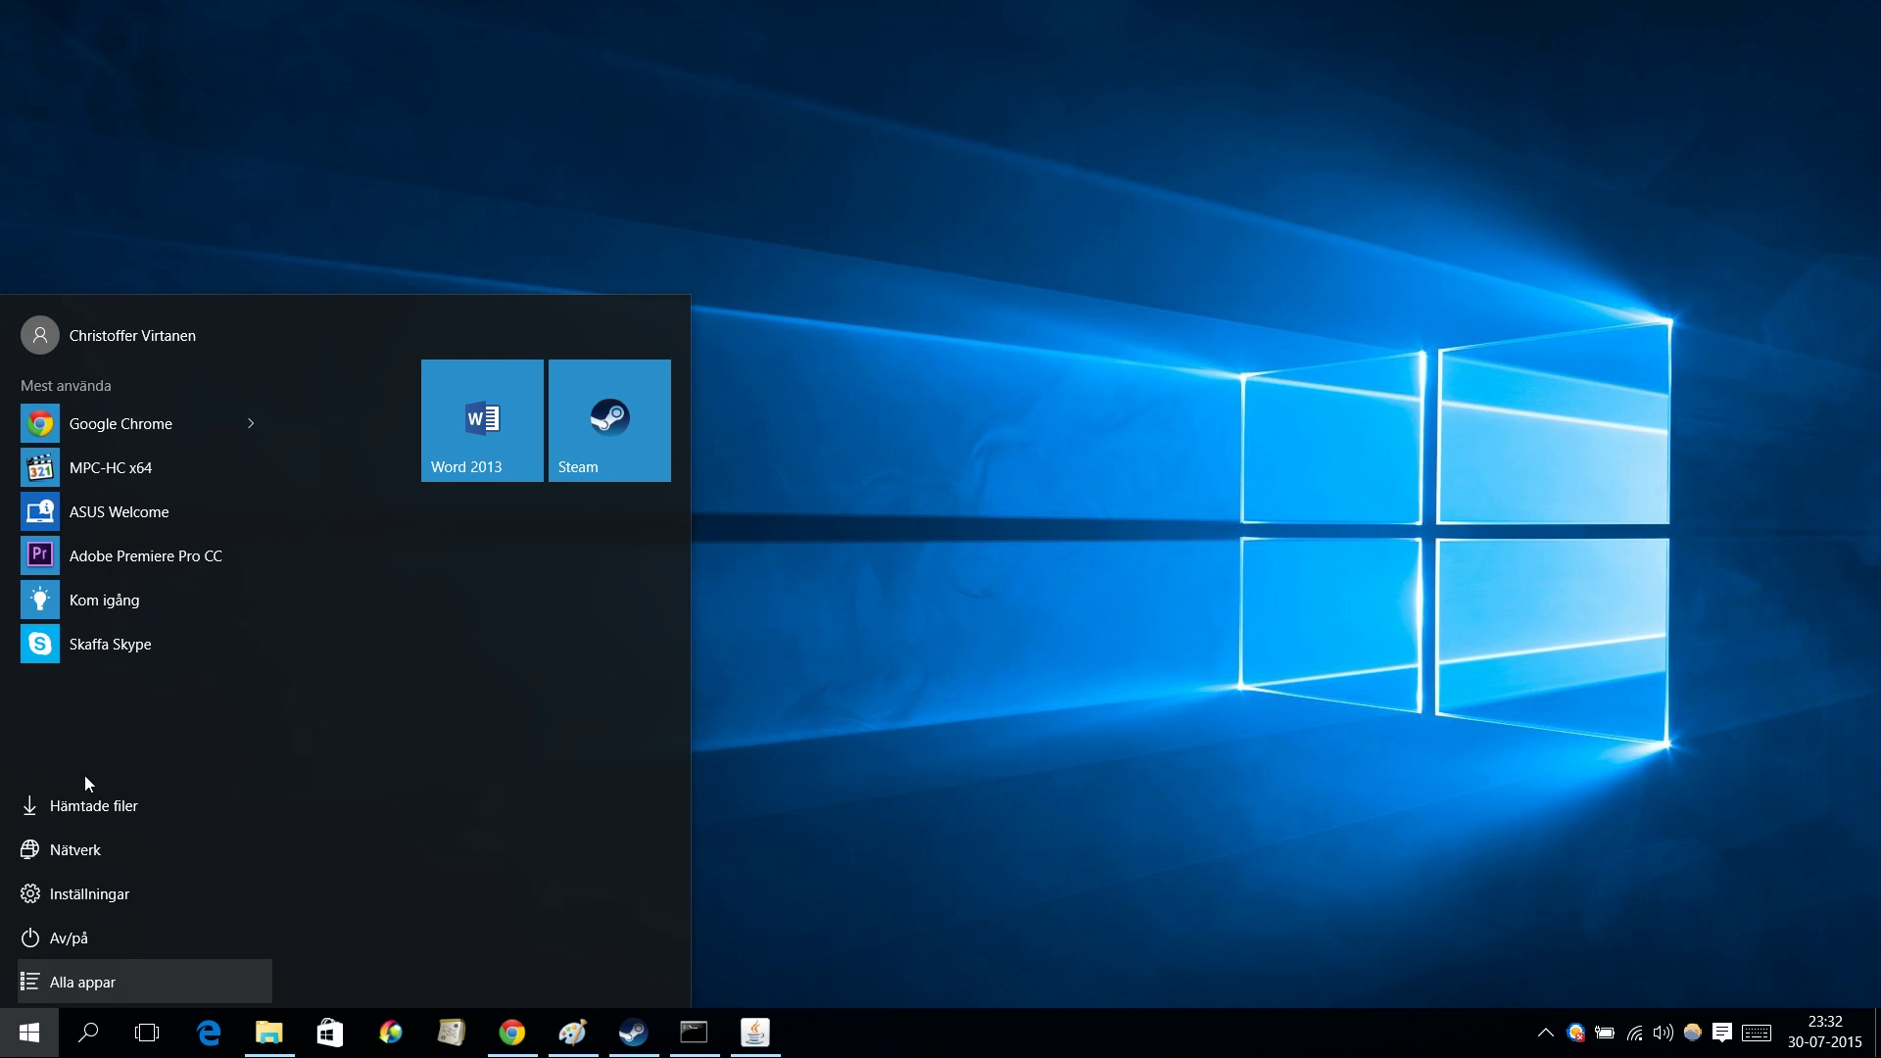
pyautogui.press('Escape')
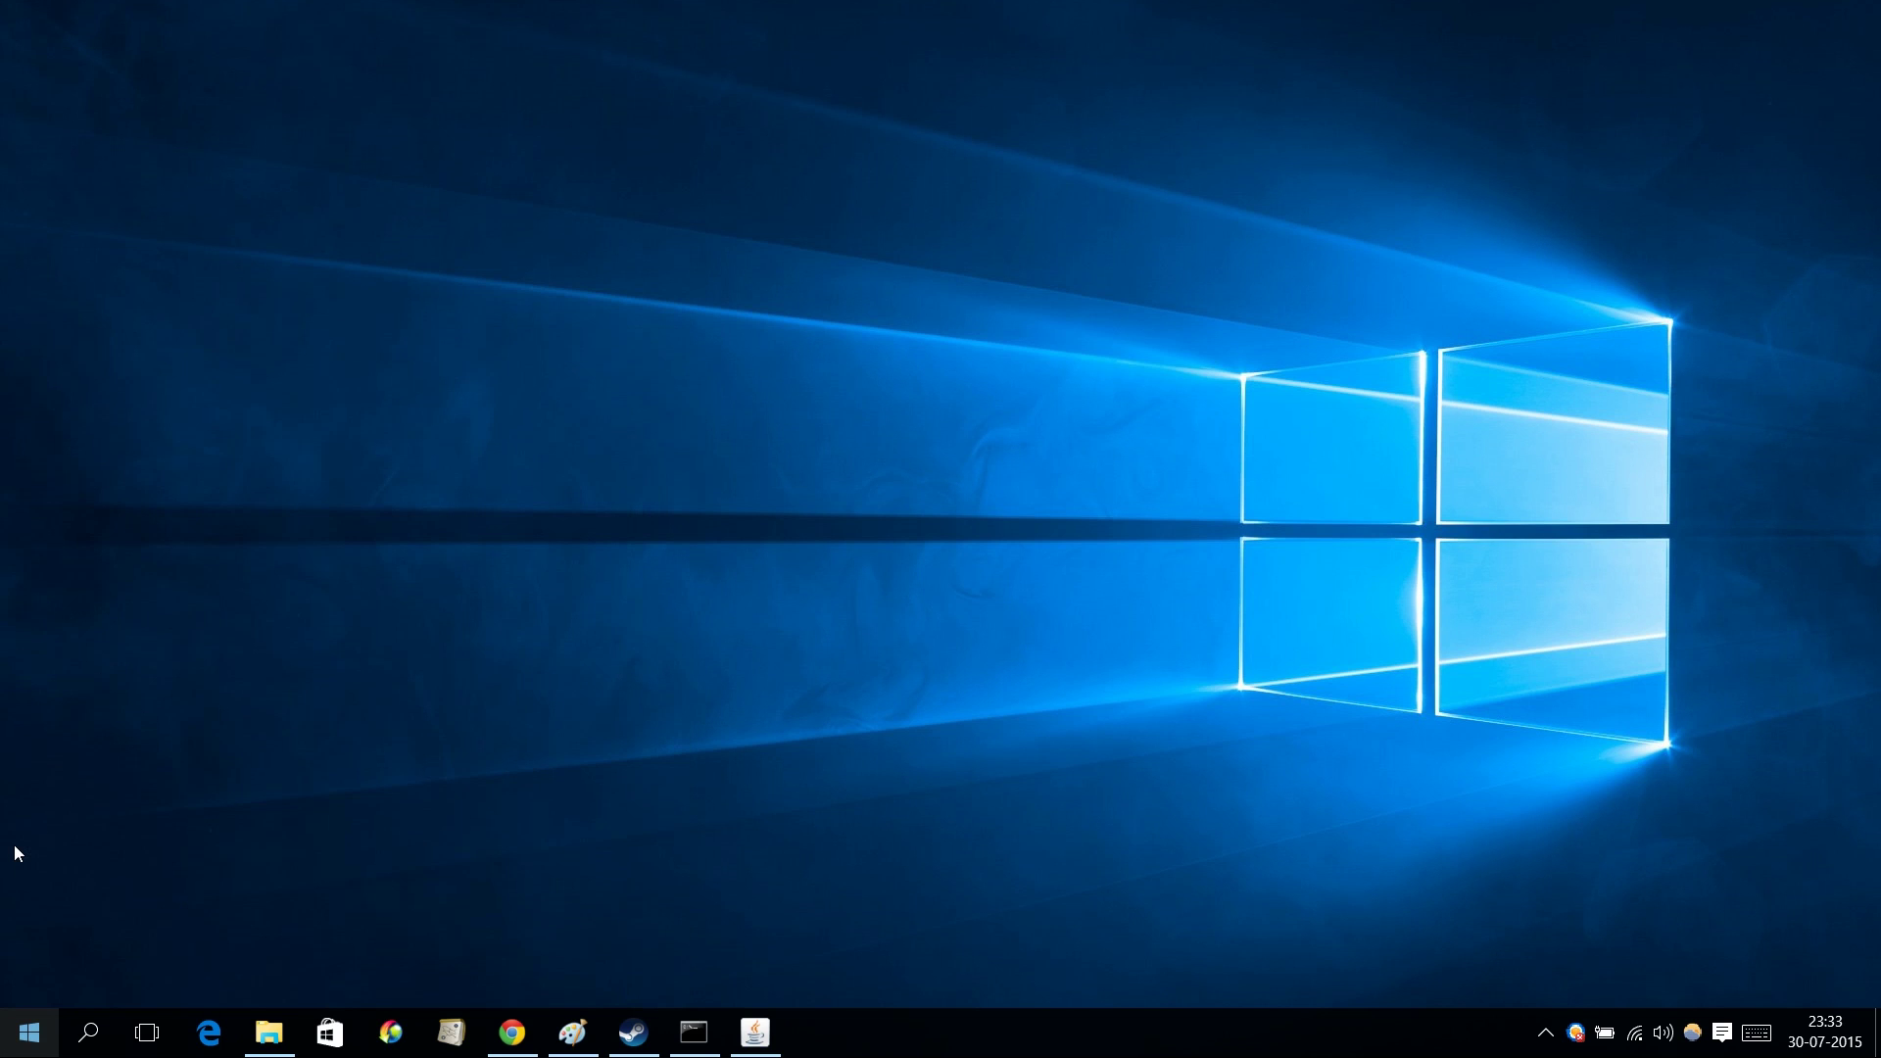
# Step: Search for "mpc" and pin MPC-HC x64 to Start
pyautogui.press('super')
pyautogui.write('mpc')
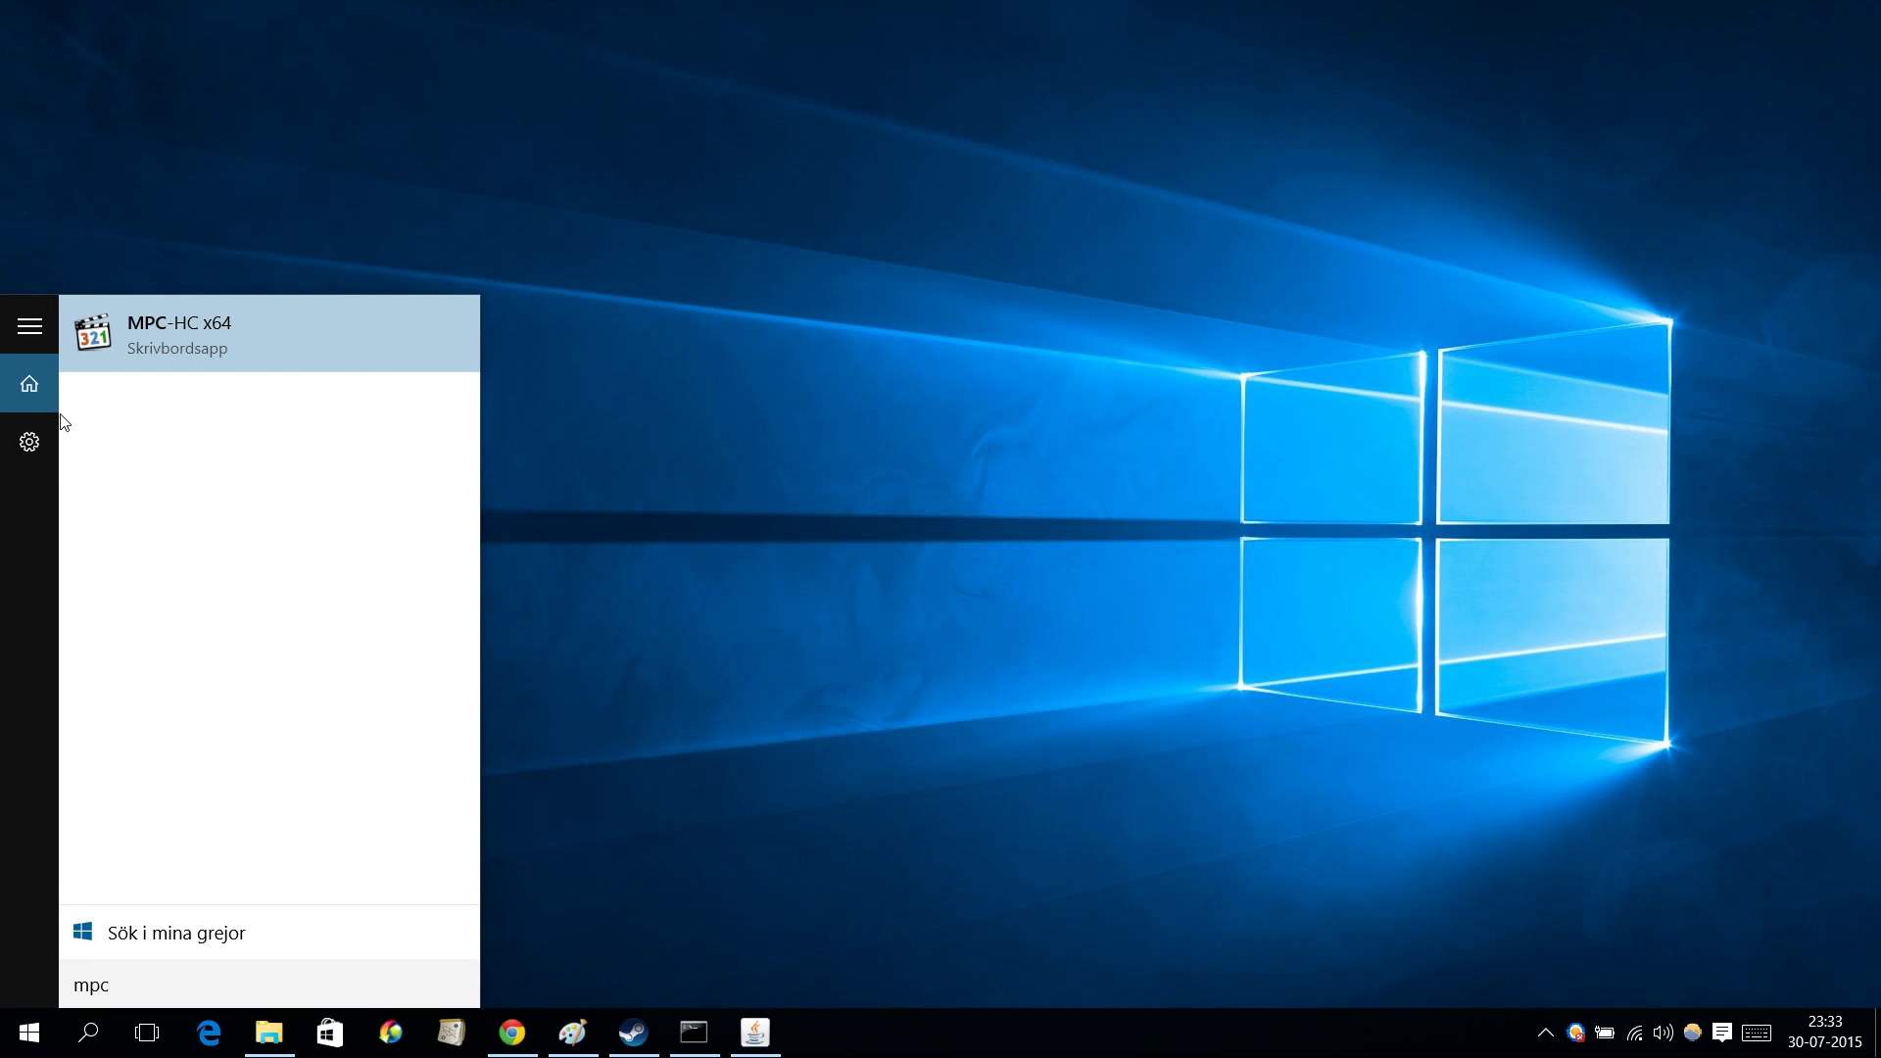
pyautogui.press('Menu')
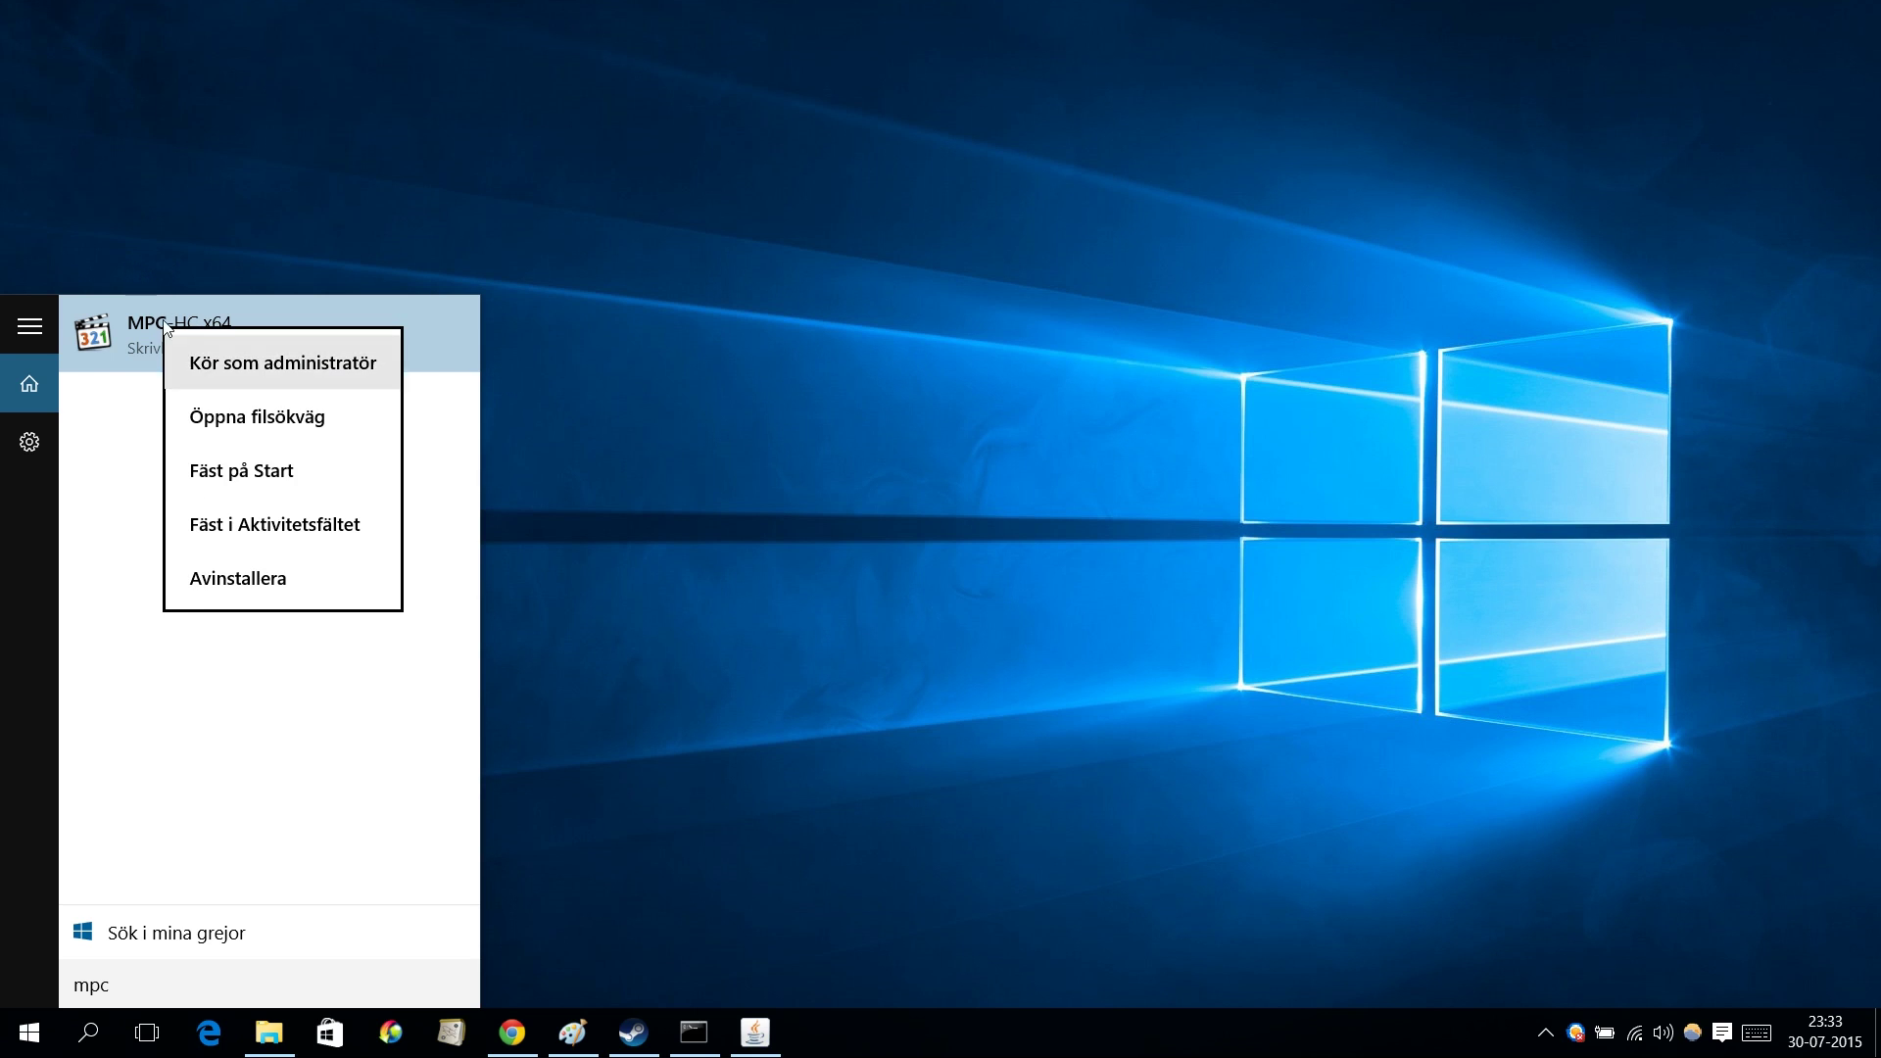
pyautogui.press('Escape')
pyautogui.press('Escape')
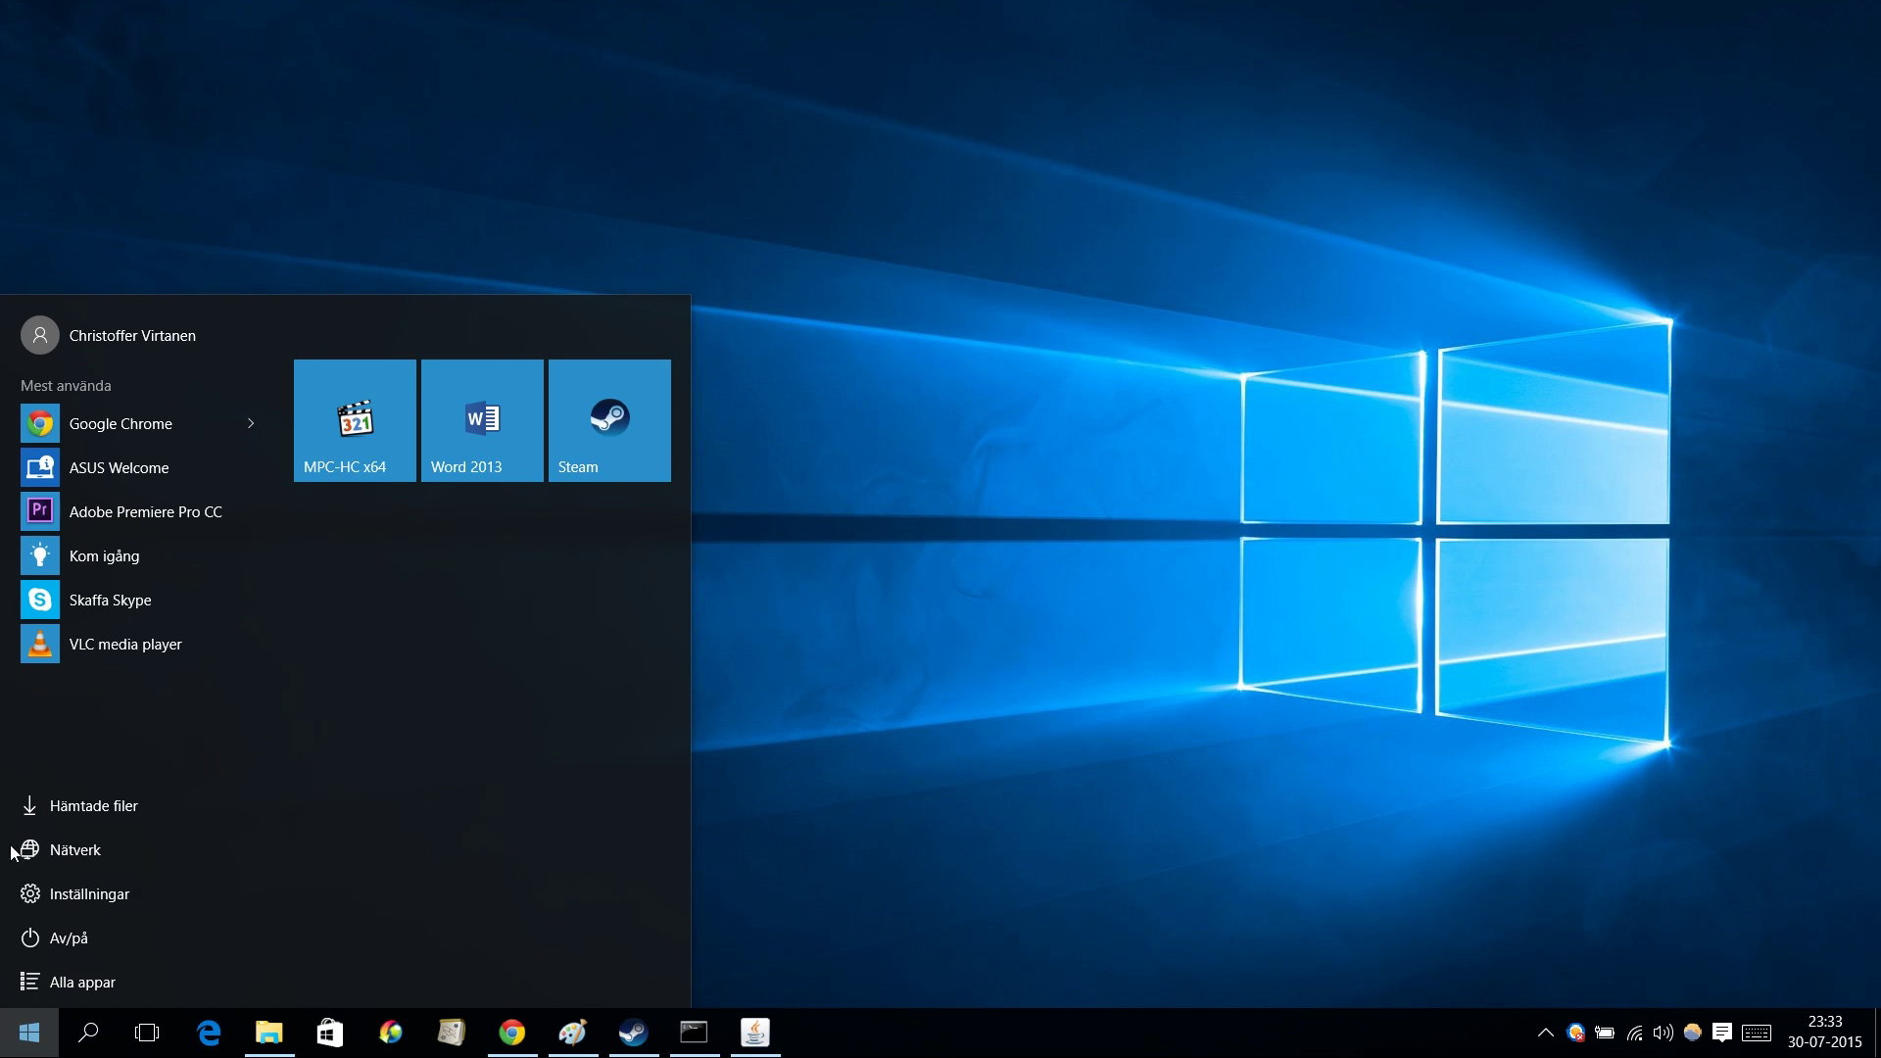
pyautogui.press('super')
# Step: Search for "mpc" again, view the options for MPC-HC x64, and check the tiles in the Start menu
pyautogui.press('super')
pyautogui.write('mpc')
pyautogui.rightClick(125, 323)
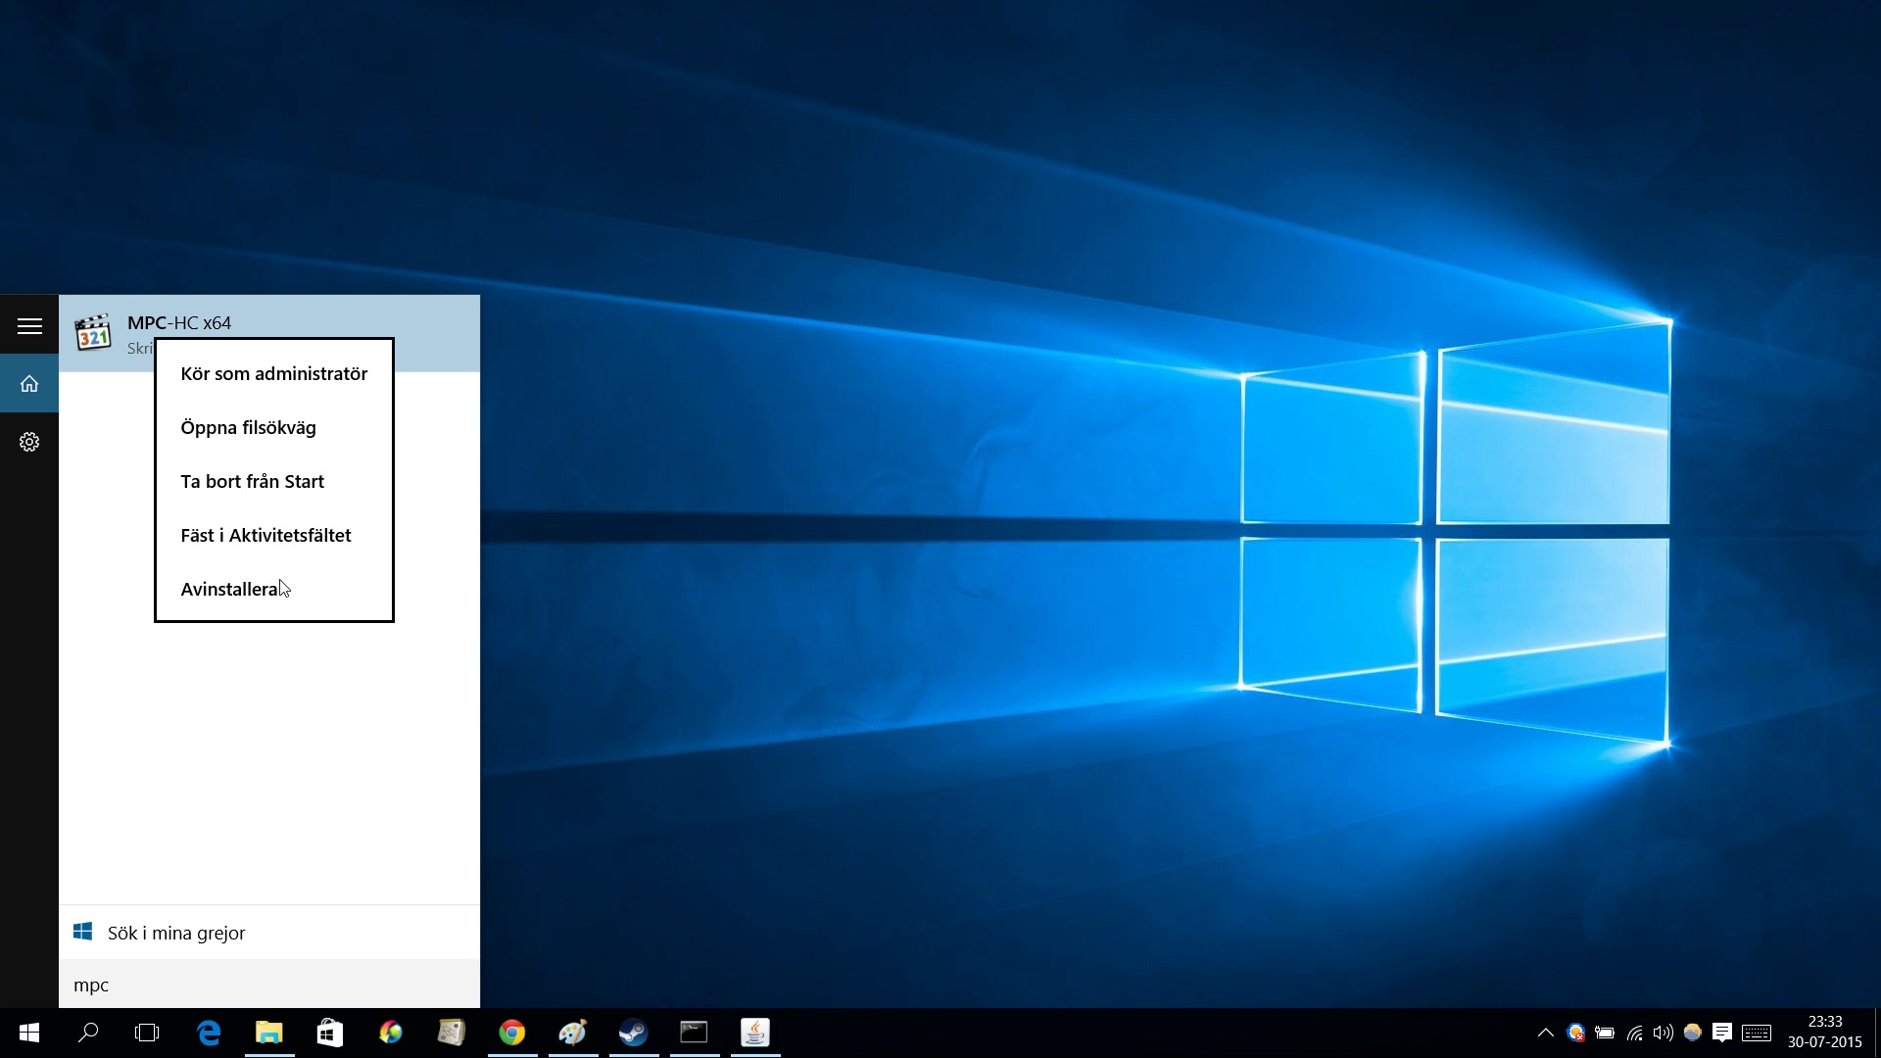
pyautogui.press('Escape')
pyautogui.press('Escape')
pyautogui.press('Escape')
pyautogui.press('super')
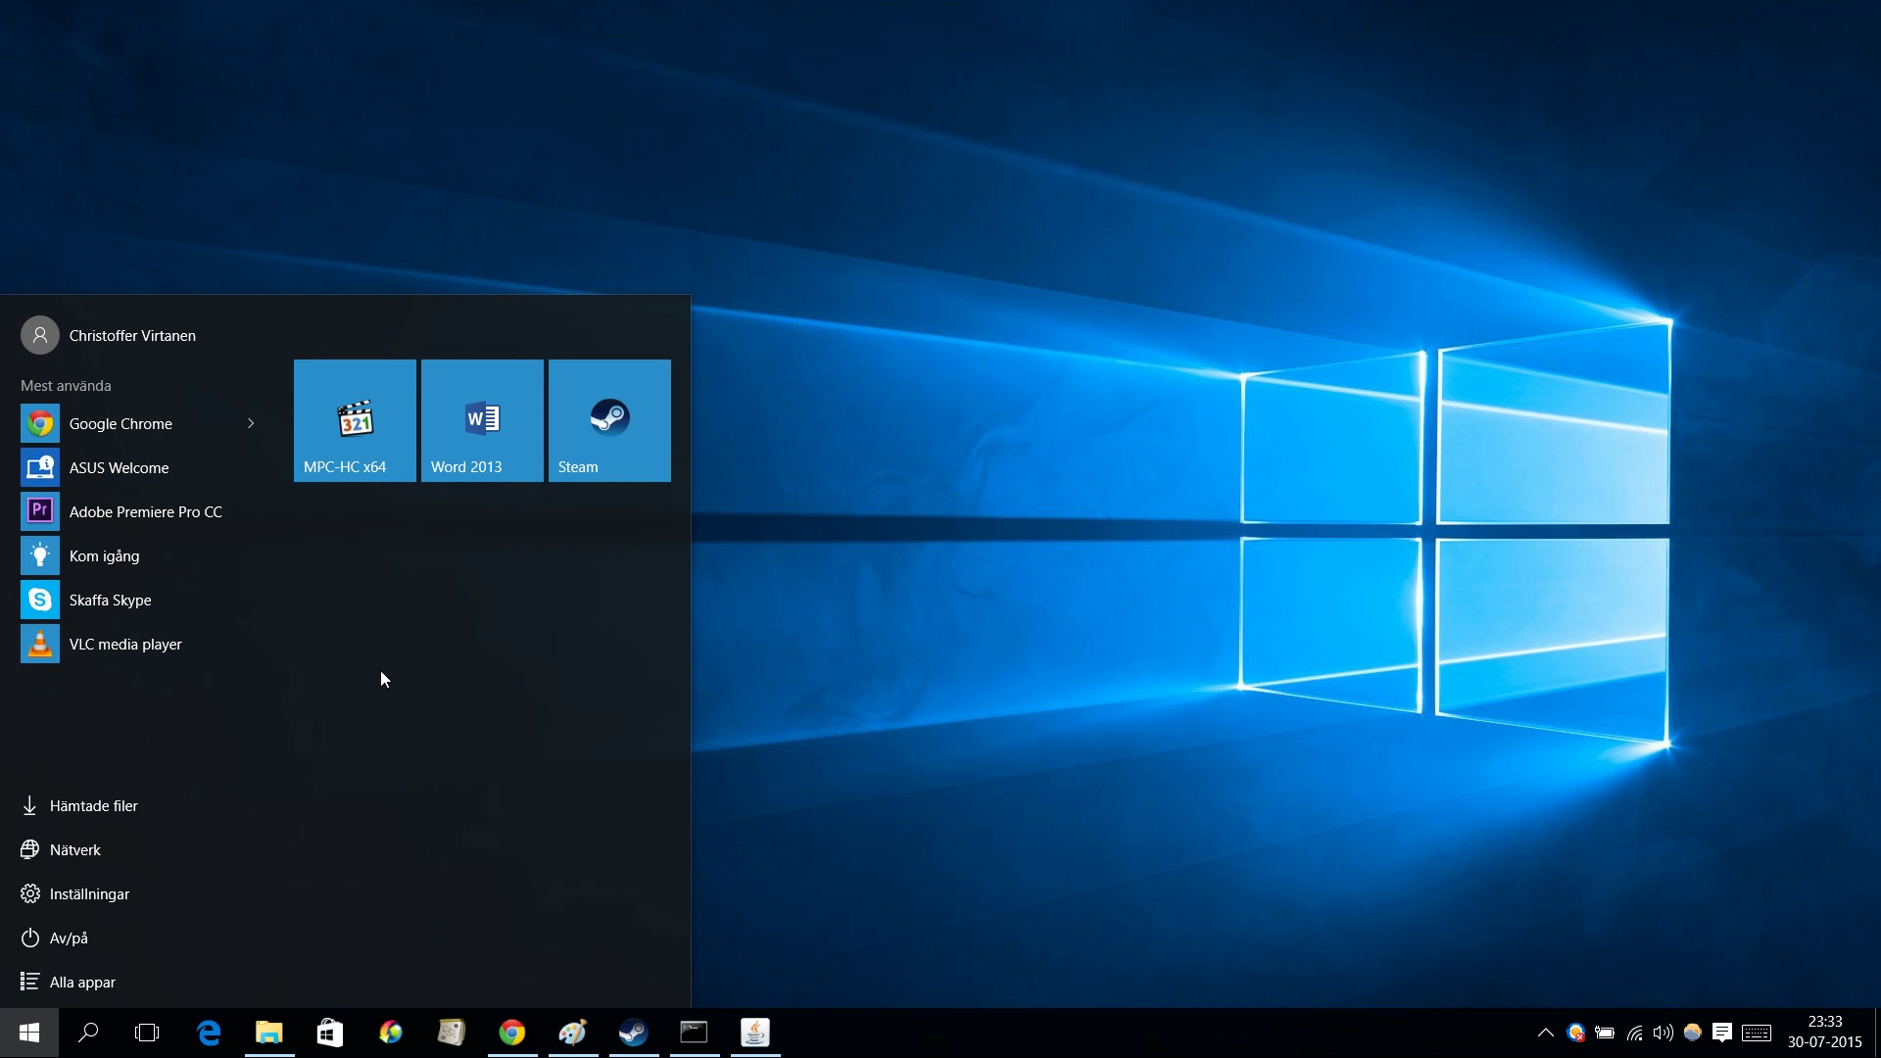
pyautogui.click(709, 588)
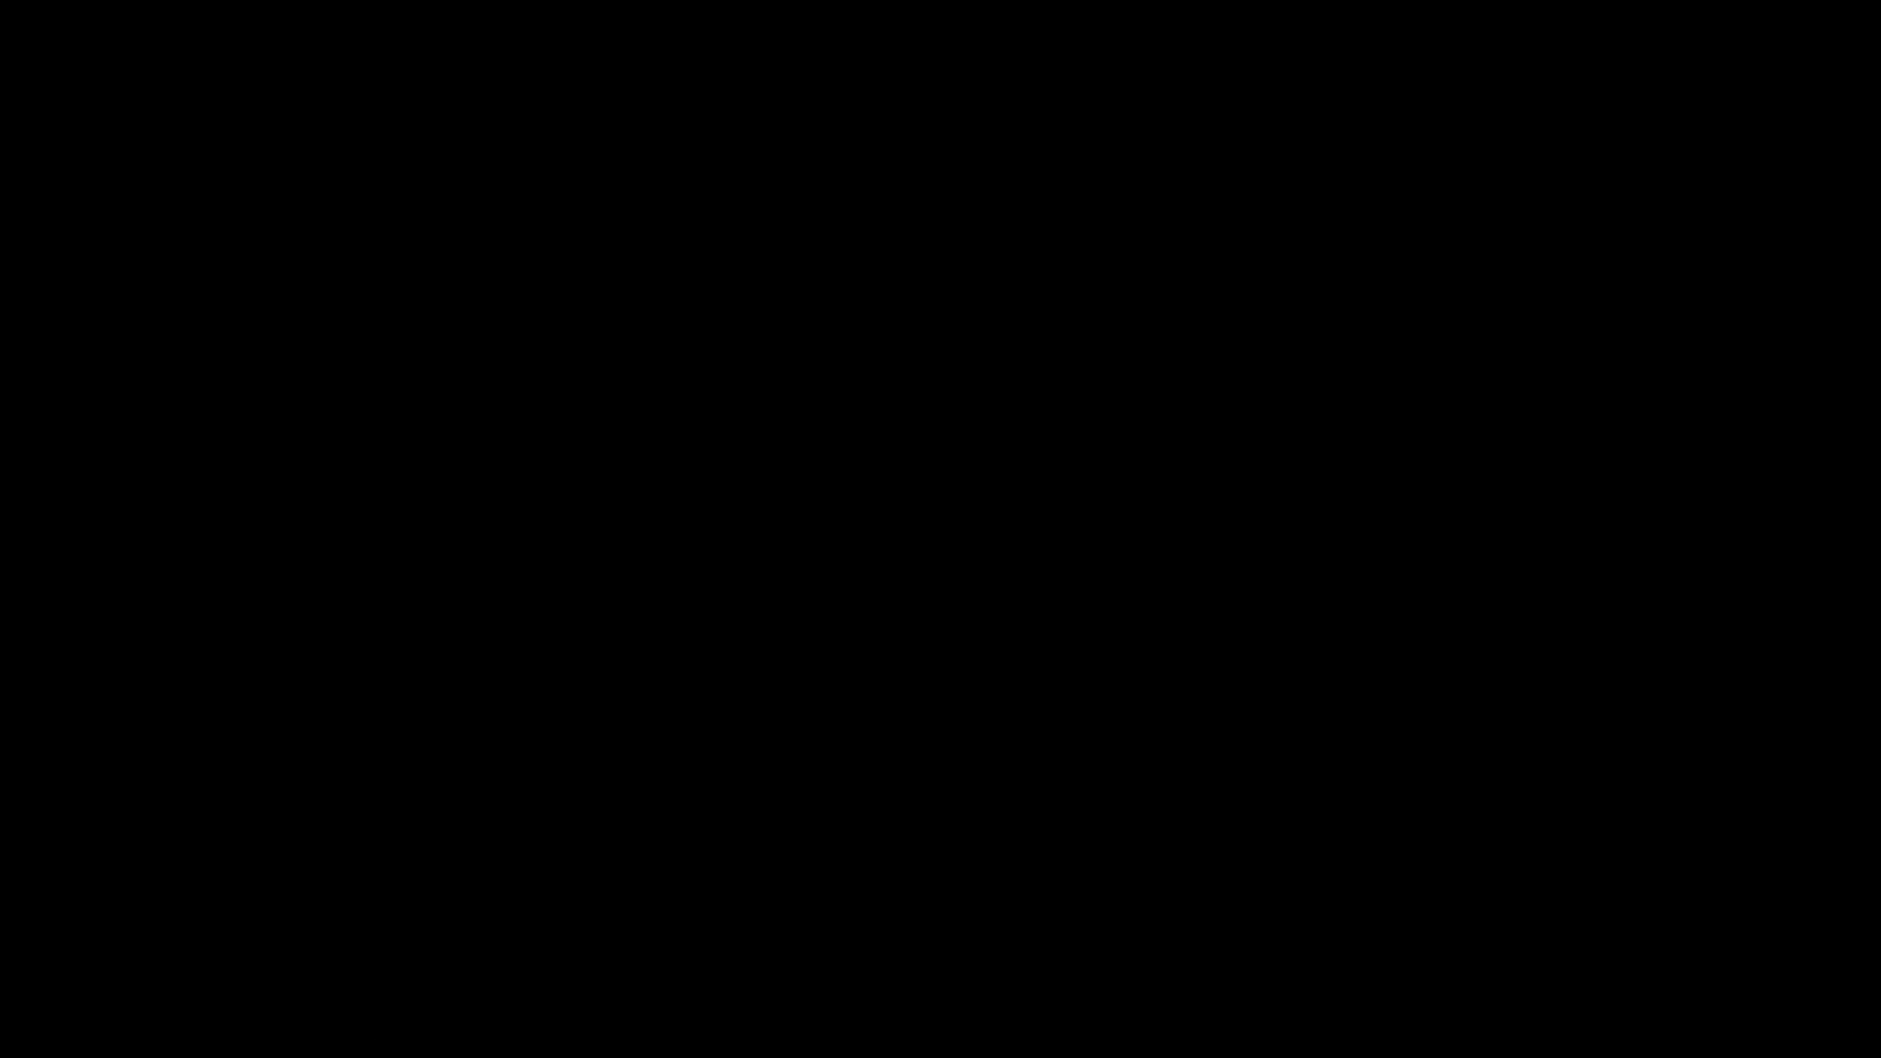